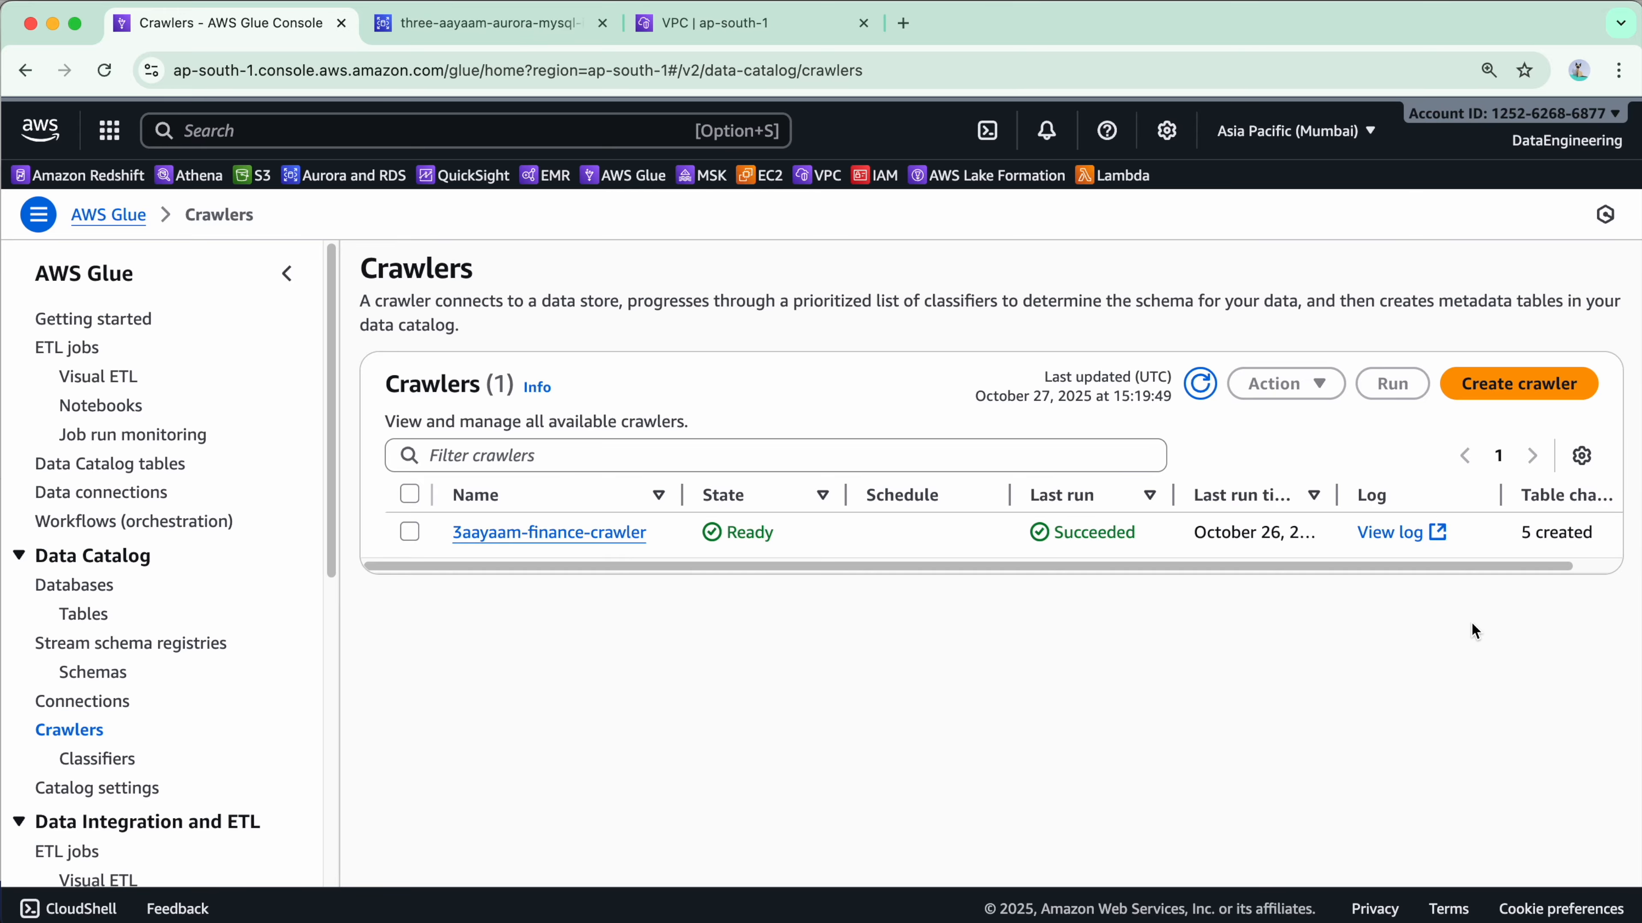
Start a new crawler named 3aayaam-aurora-mysql-crawler and move to its data-source step.
{"action": "left_click", "coordinate": [1501, 397]}
{"action": "type", "text": "3aayaam-aurora-mysql-crawler"}
{"action": "left_click", "coordinate": [1589, 790]}
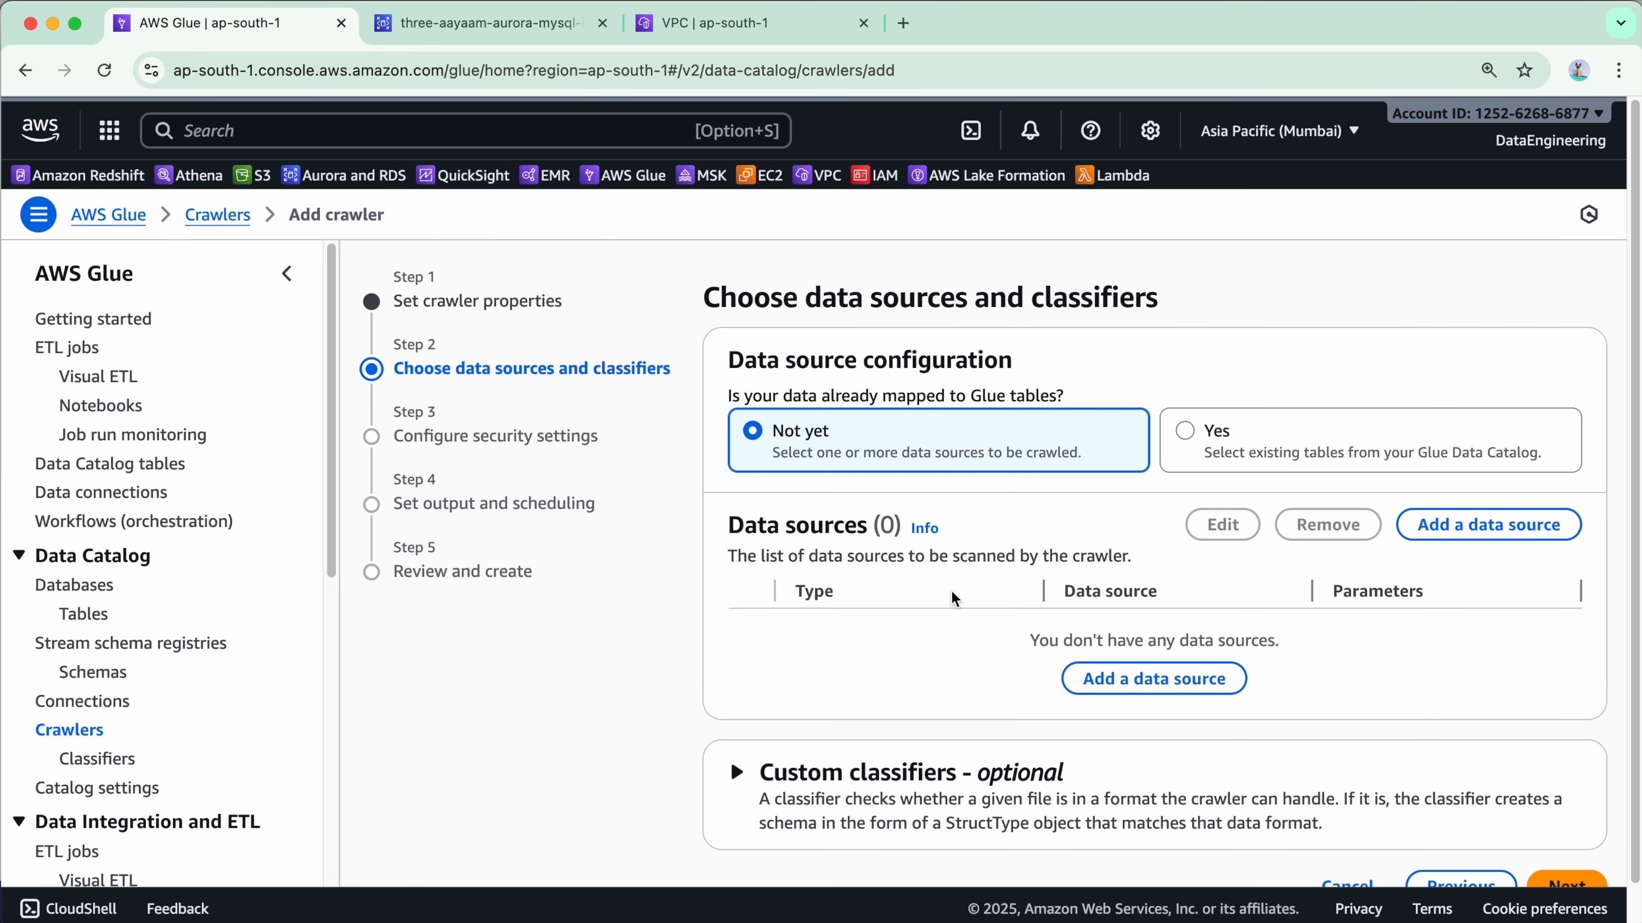
{"action": "scroll", "coordinate": [945, 545], "scroll_direction": "down", "scroll_amount": 1}
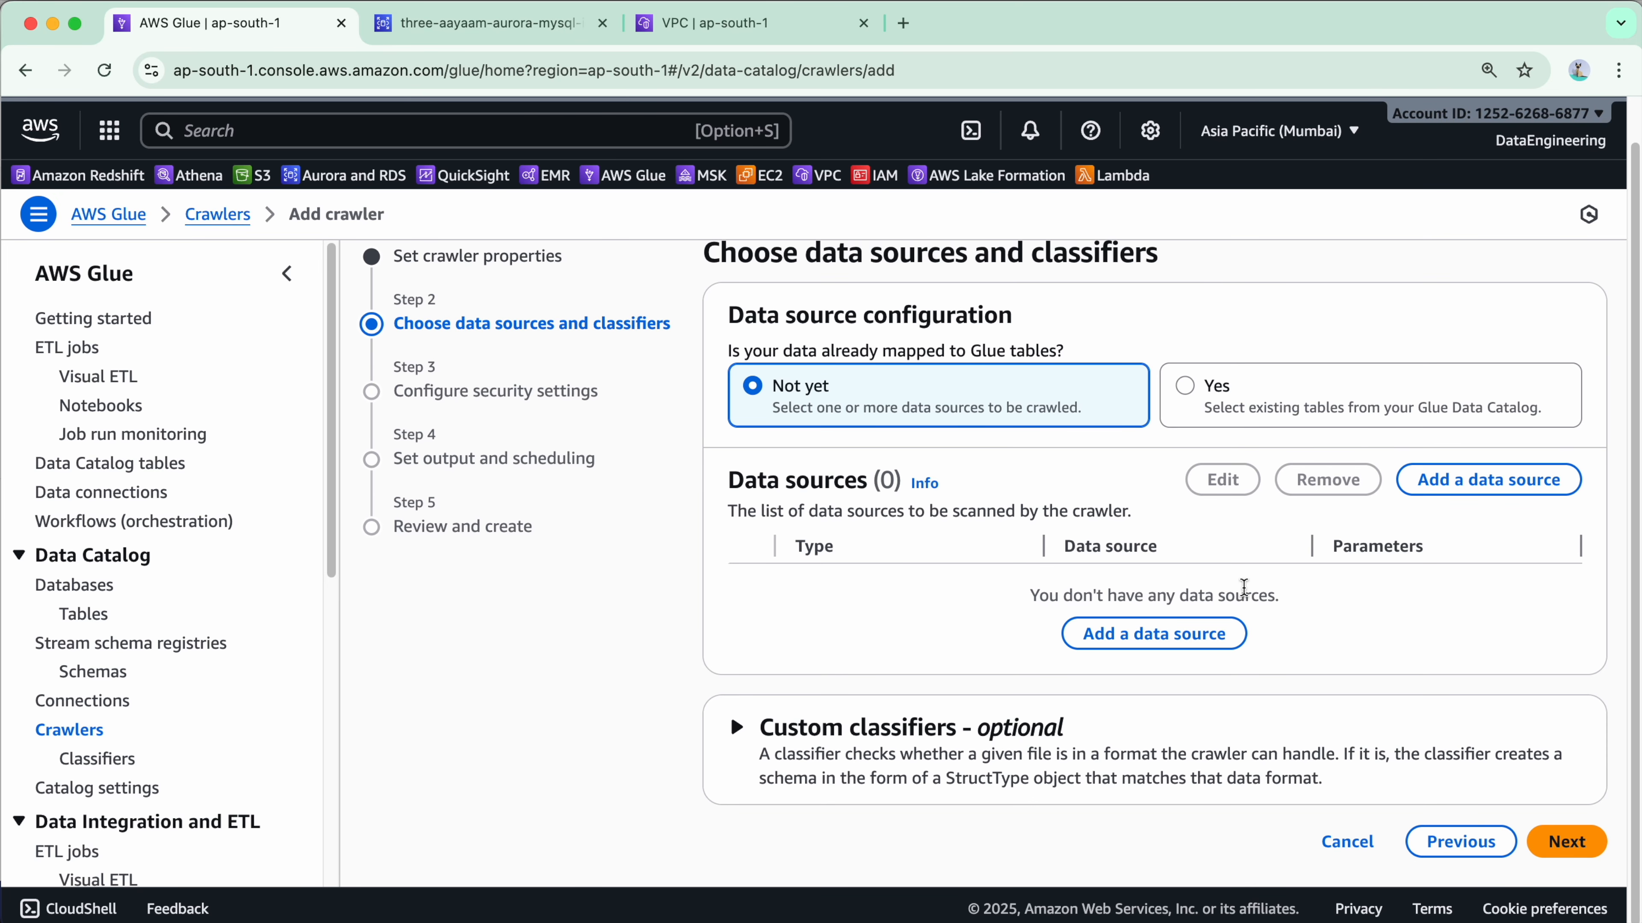
Try adding a JDBC data source, find the Connection list empty, and cancel.
{"action": "left_click", "coordinate": [1224, 633]}
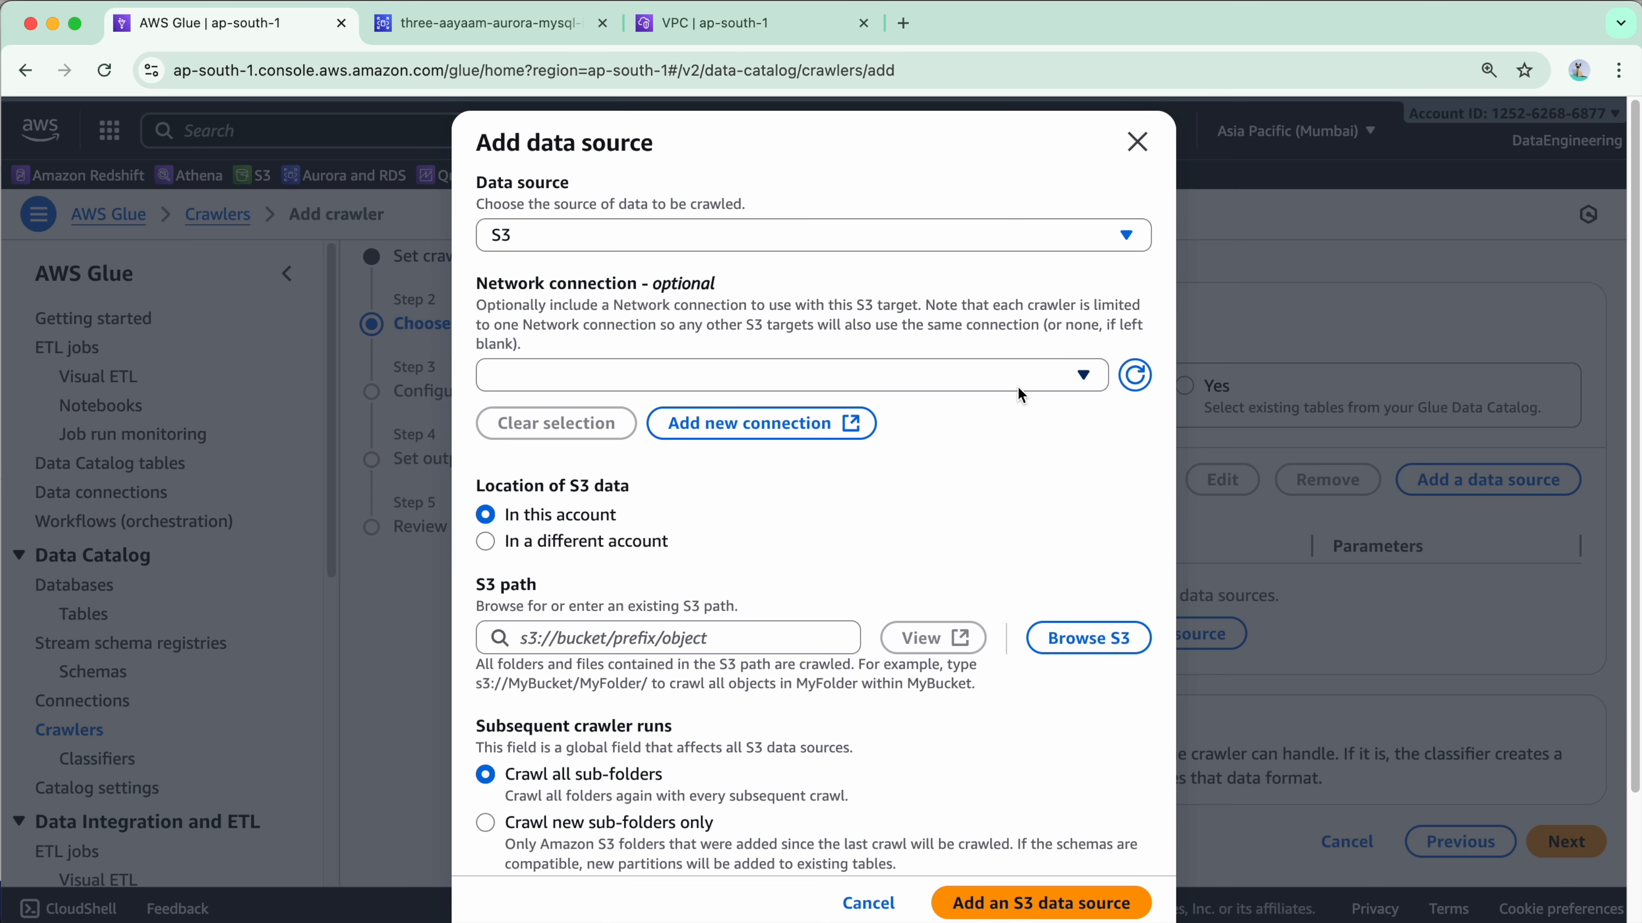
{"action": "left_click", "coordinate": [762, 238]}
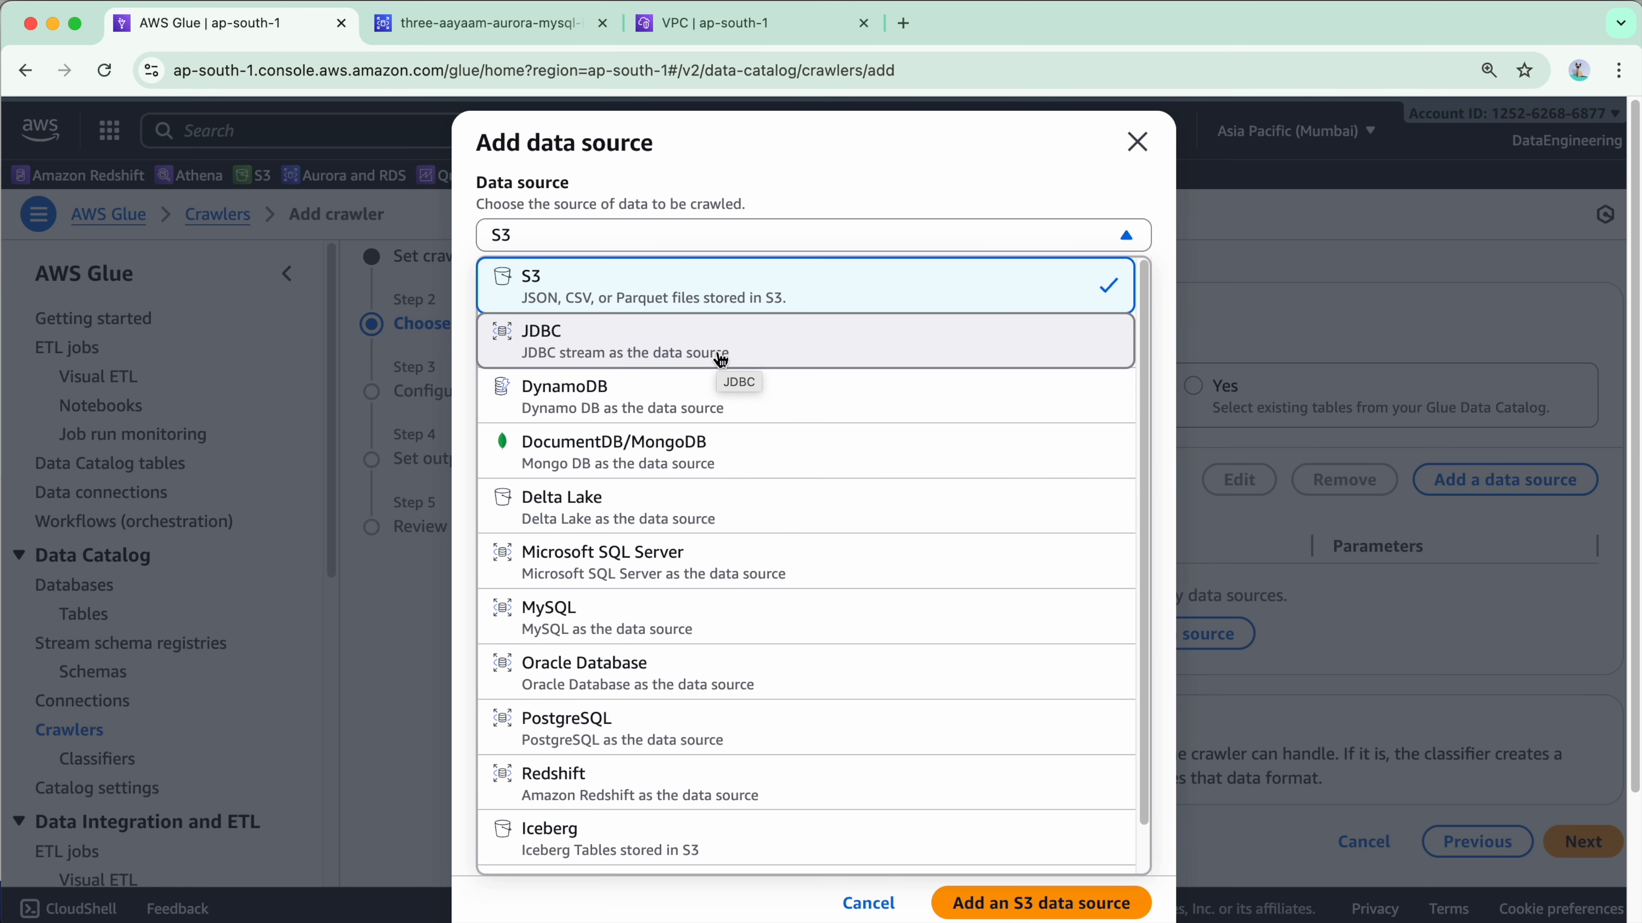
{"action": "left_click", "coordinate": [782, 364]}
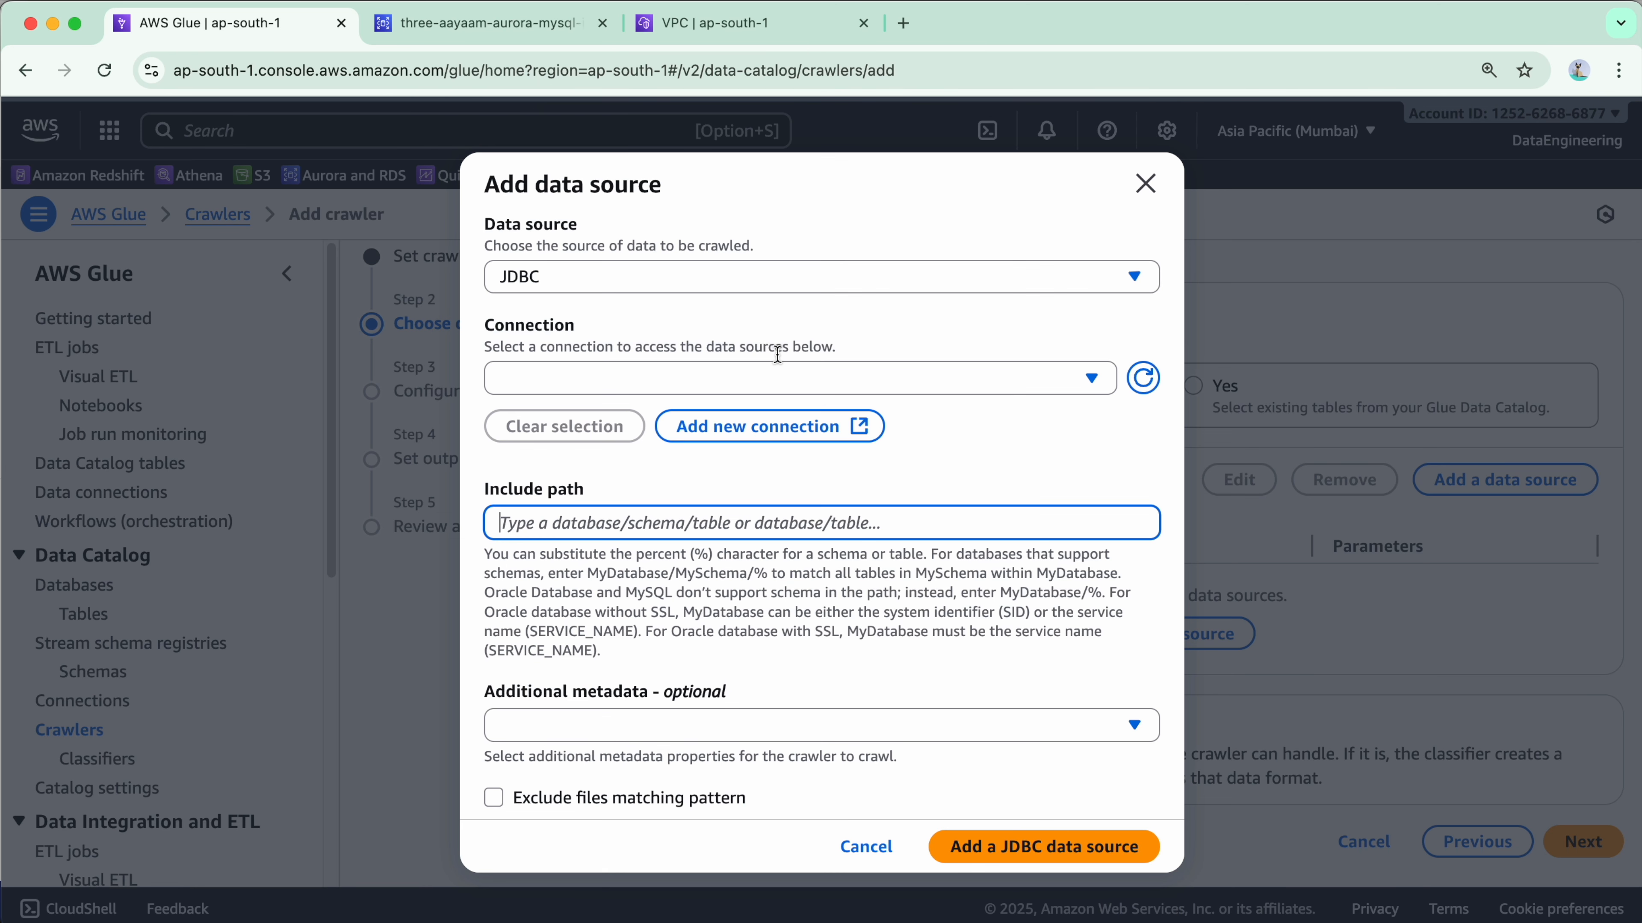
{"action": "left_click", "coordinate": [729, 379]}
{"action": "left_click", "coordinate": [593, 482]}
{"action": "left_click", "coordinate": [606, 363]}
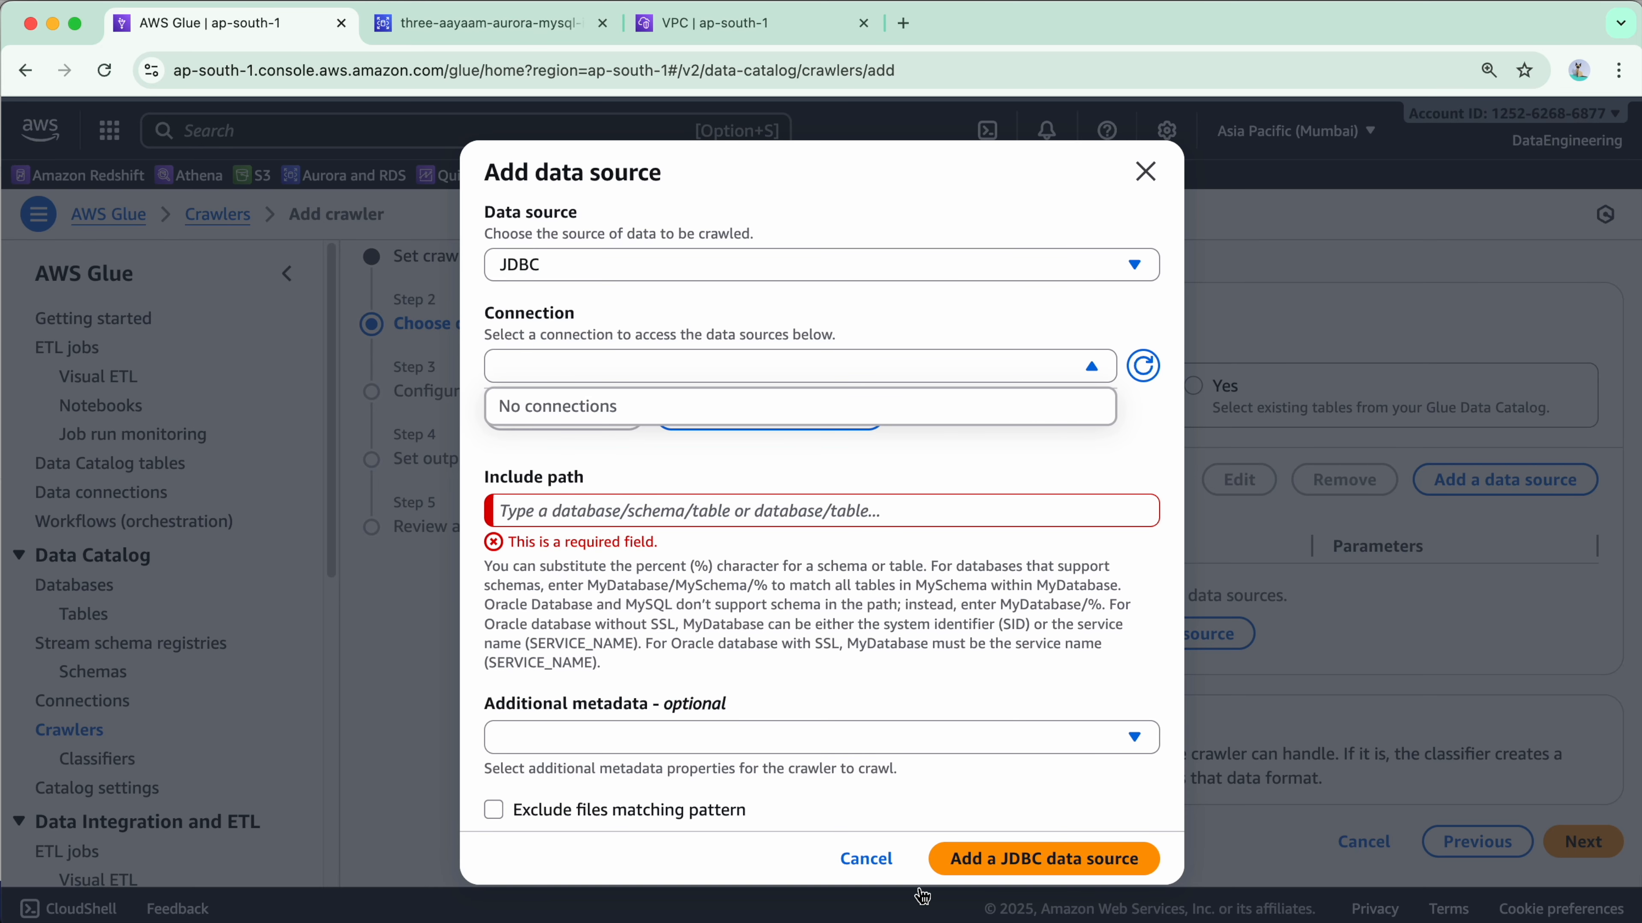
{"action": "left_click", "coordinate": [866, 859]}
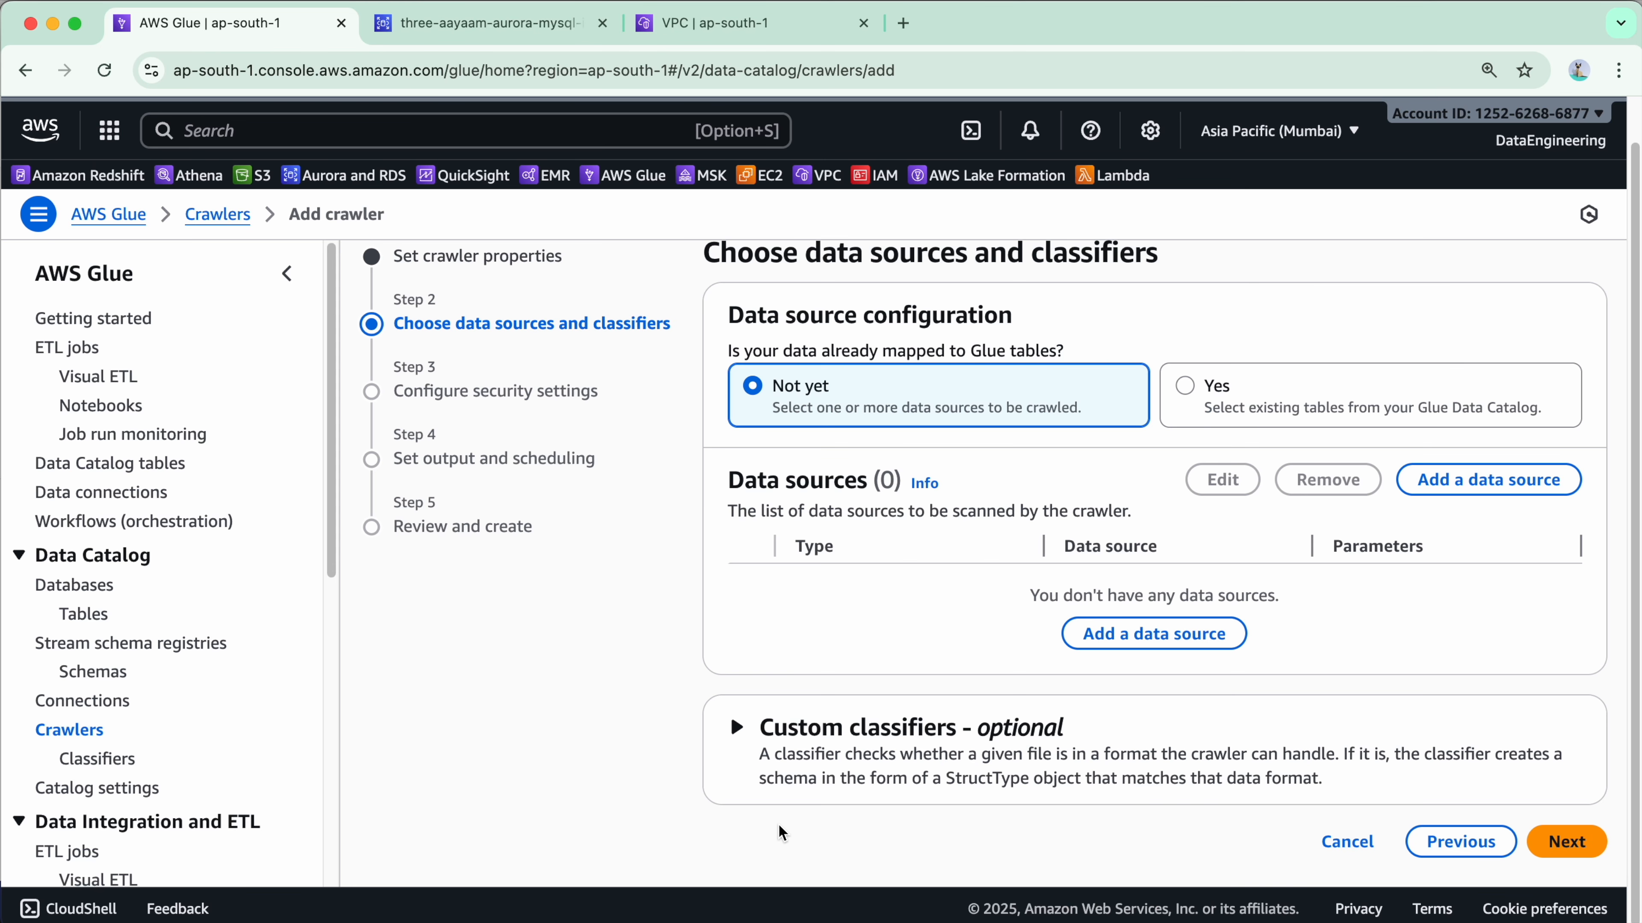
Open the Data connections page and look over its empty connectors and connections lists.
{"action": "scroll", "coordinate": [143, 620], "scroll_direction": "down", "scroll_amount": 1}
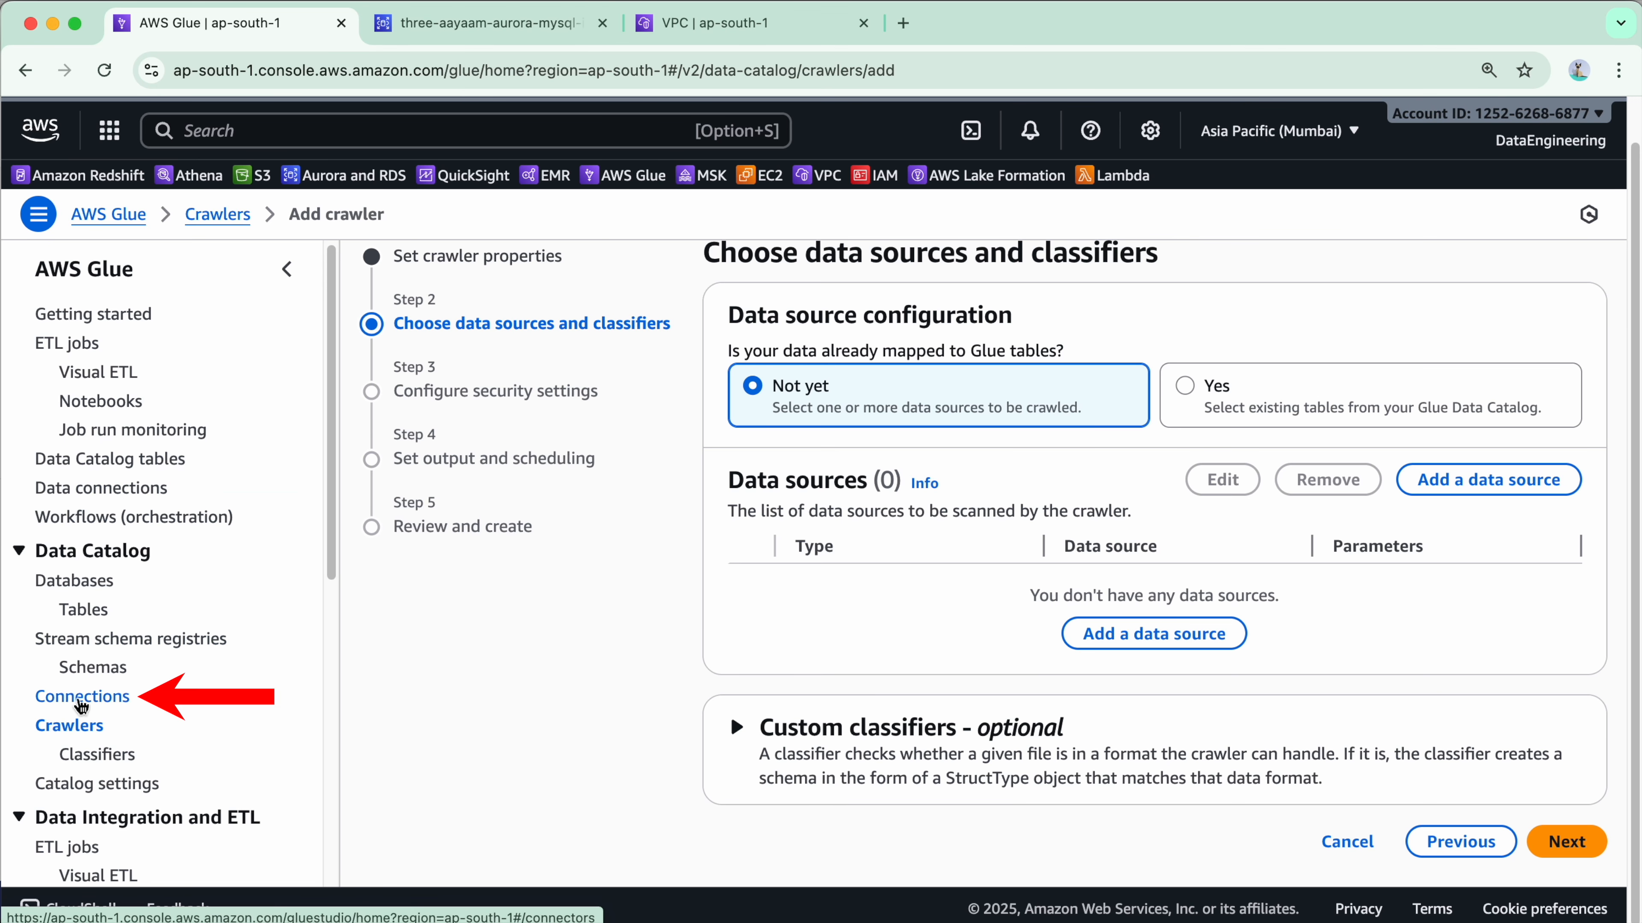
{"action": "left_click", "coordinate": [119, 702]}
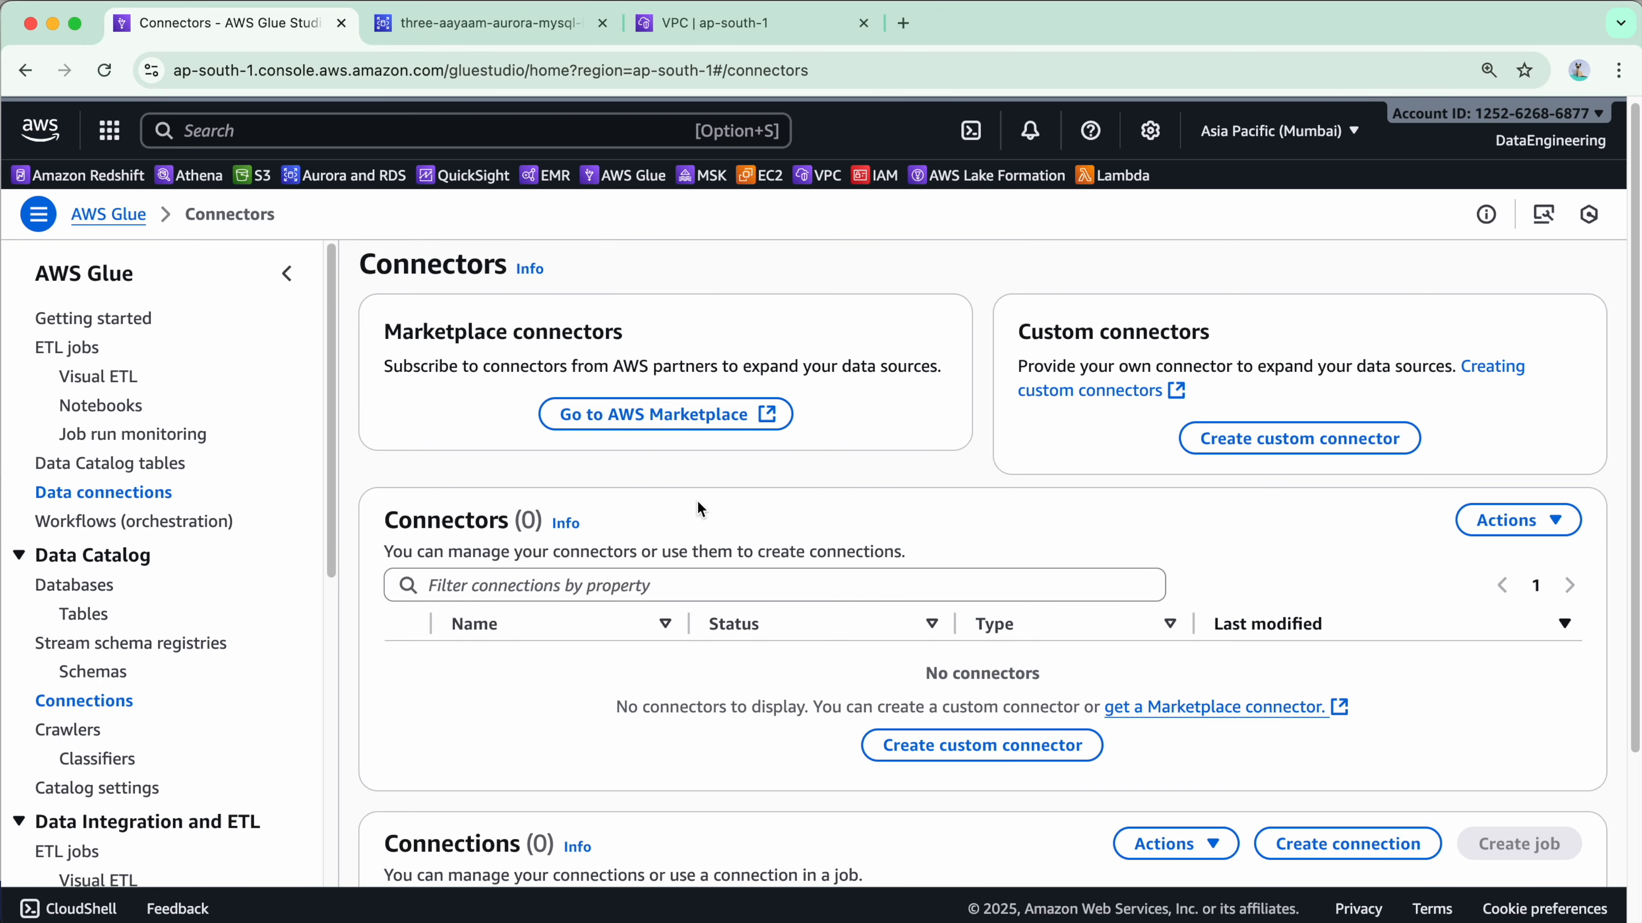
{"action": "scroll", "coordinate": [744, 590], "scroll_direction": "down", "scroll_amount": 5}
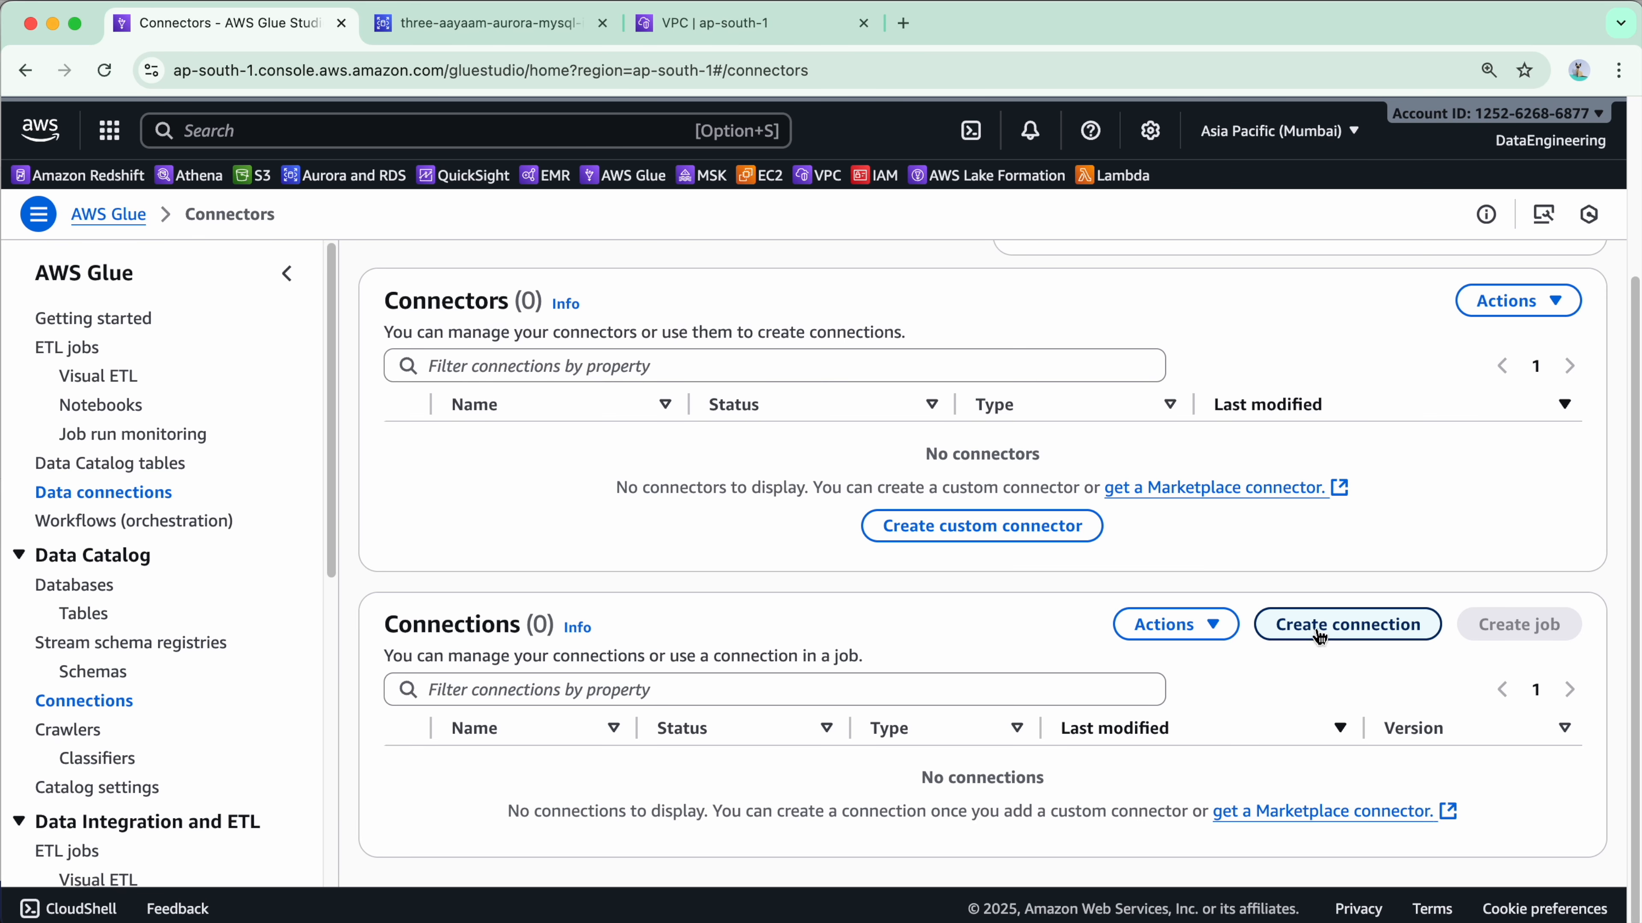
{"action": "scroll", "coordinate": [883, 631], "scroll_direction": "up", "scroll_amount": 3}
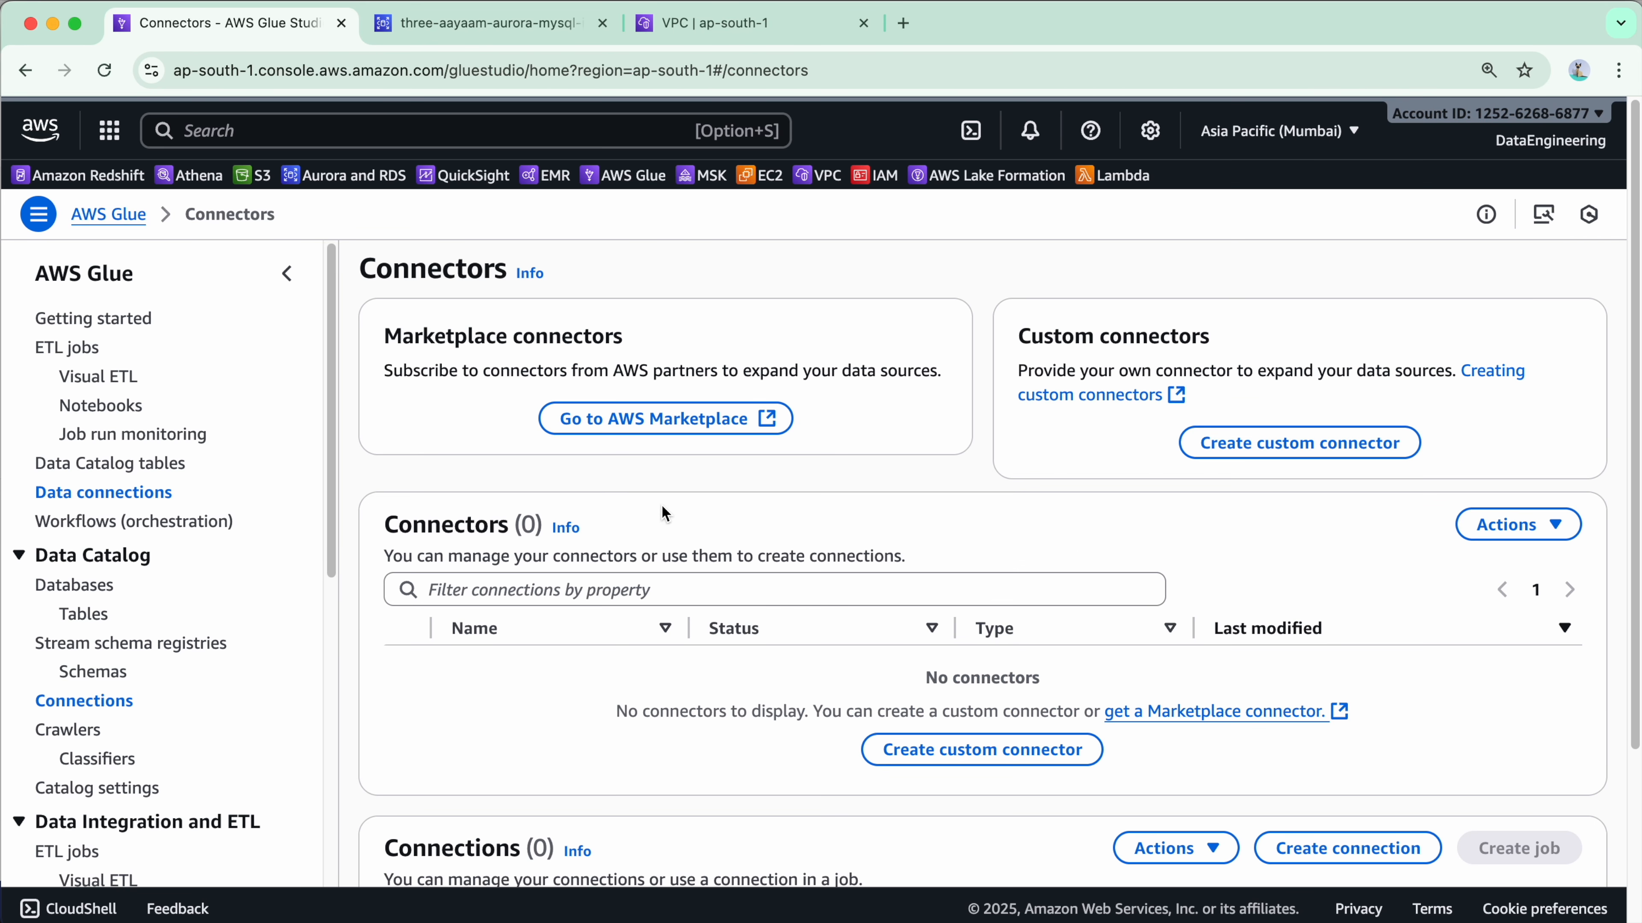
{"action": "left_click", "coordinate": [718, 426]}
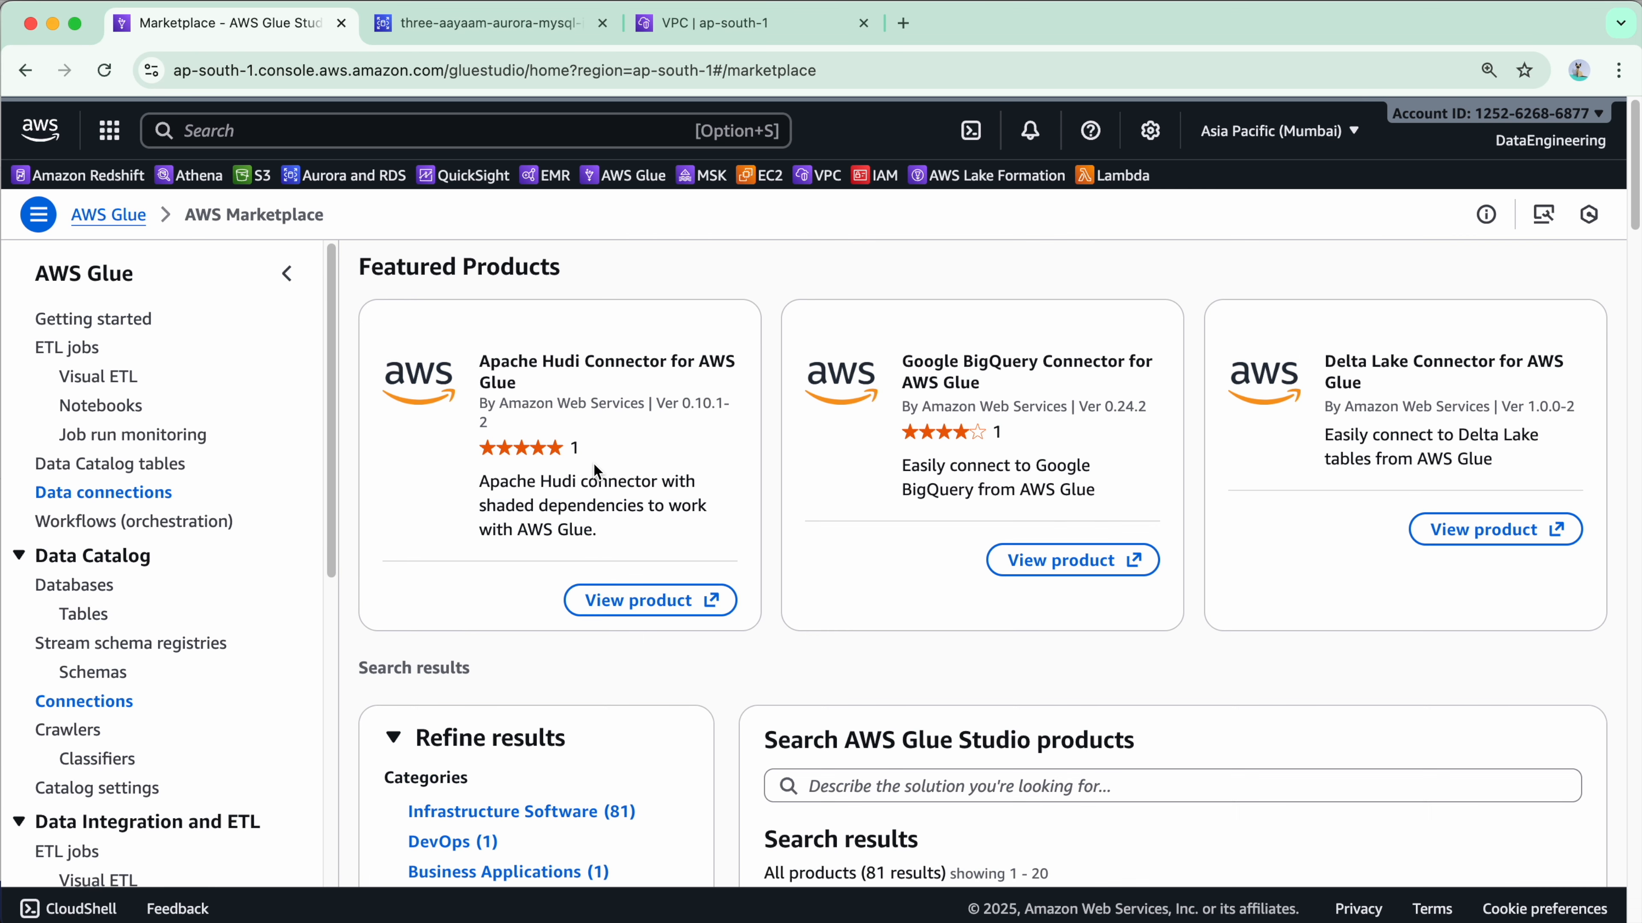
{"action": "scroll", "coordinate": [1008, 546], "scroll_direction": "down", "scroll_amount": 1}
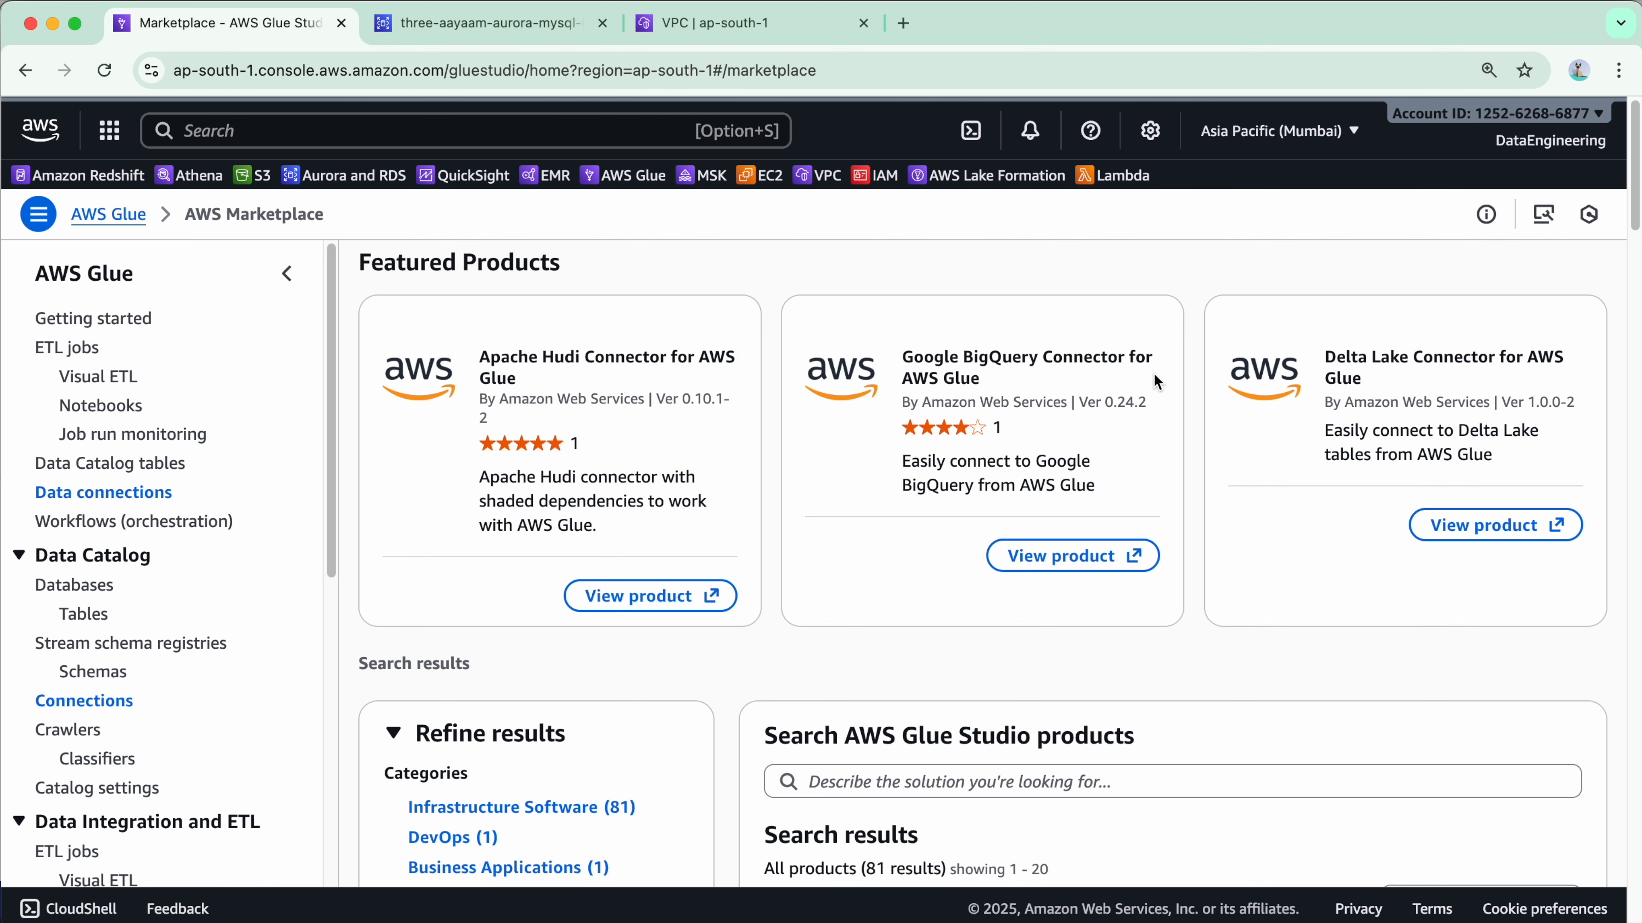
{"action": "scroll", "coordinate": [1121, 579], "scroll_direction": "down", "scroll_amount": 10}
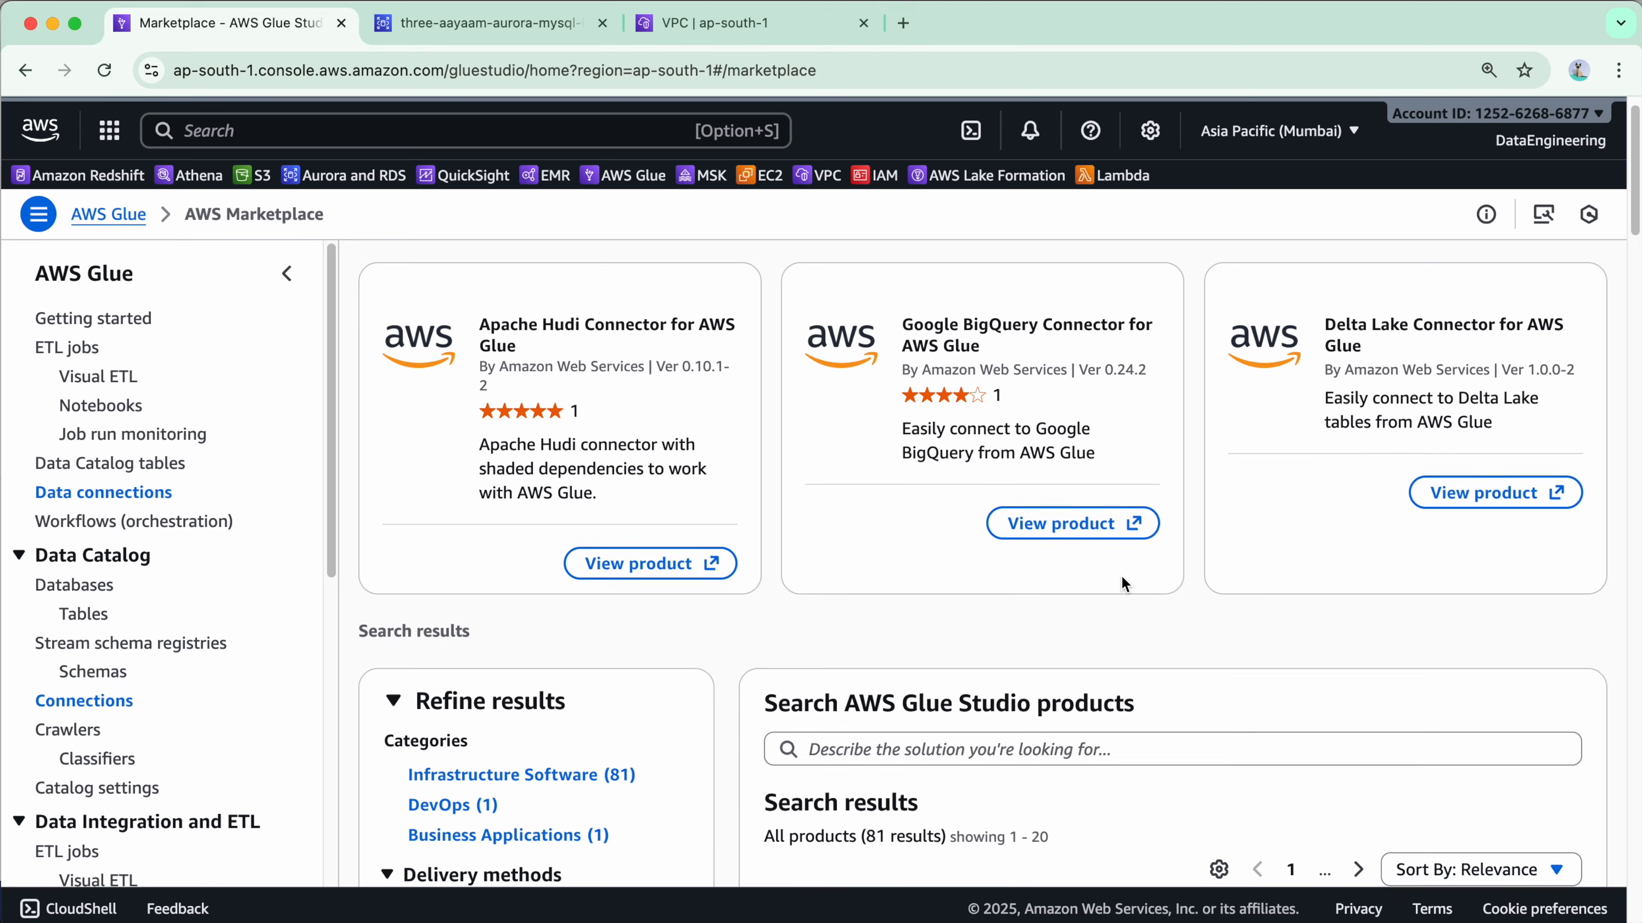
{"action": "scroll", "coordinate": [1130, 614], "scroll_direction": "down", "scroll_amount": 1}
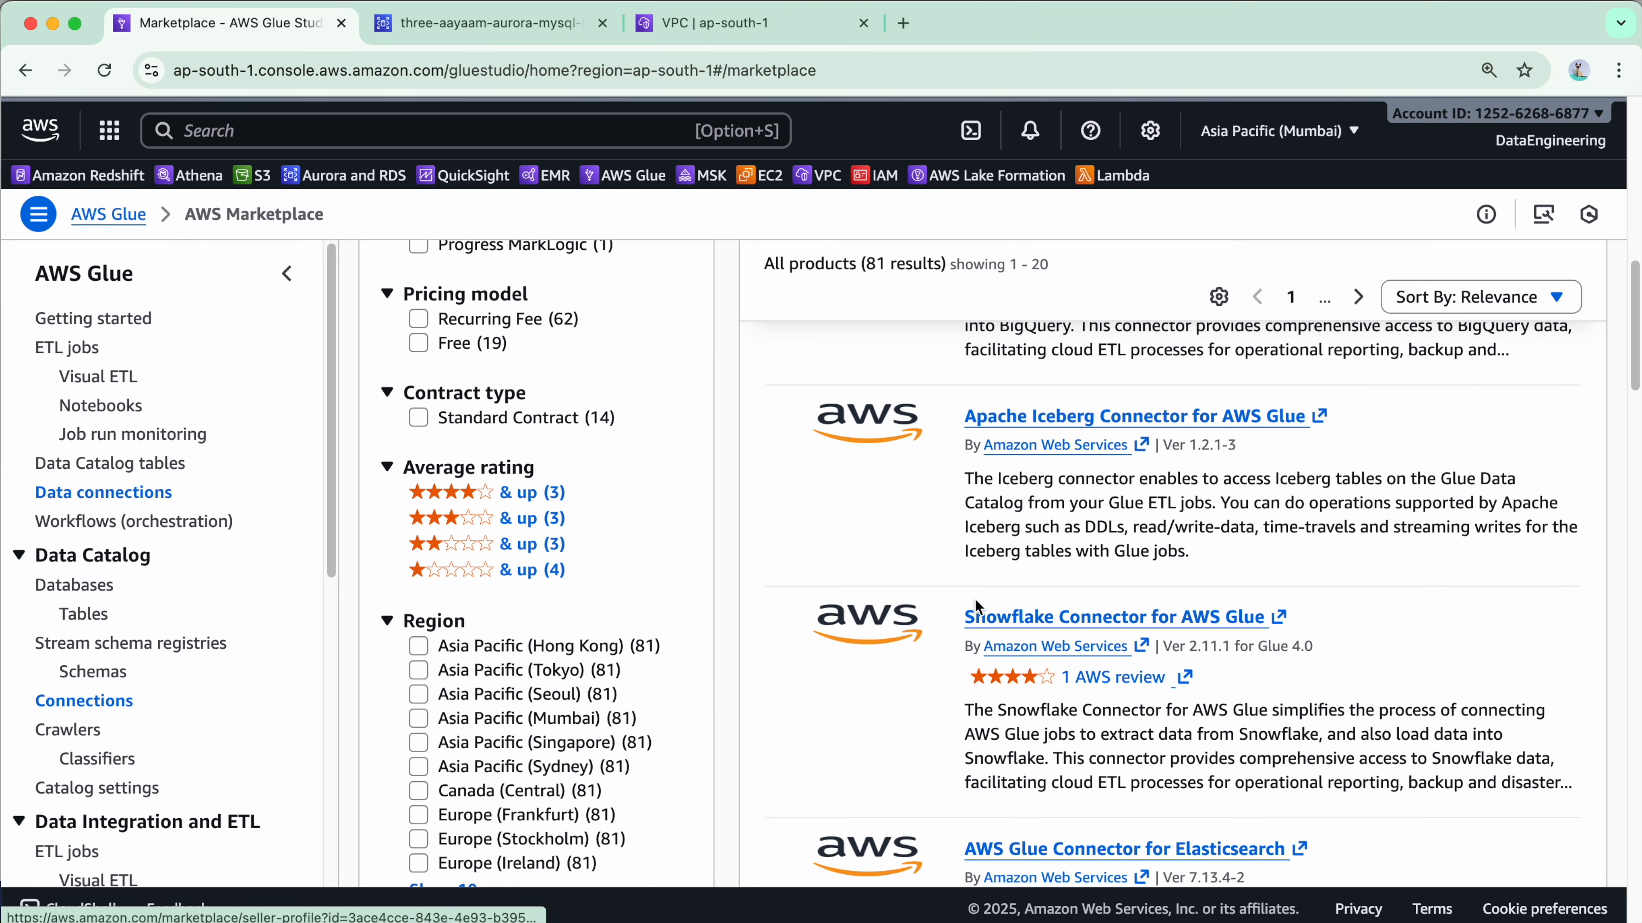
{"action": "scroll", "coordinate": [1084, 711], "scroll_direction": "down", "scroll_amount": 3}
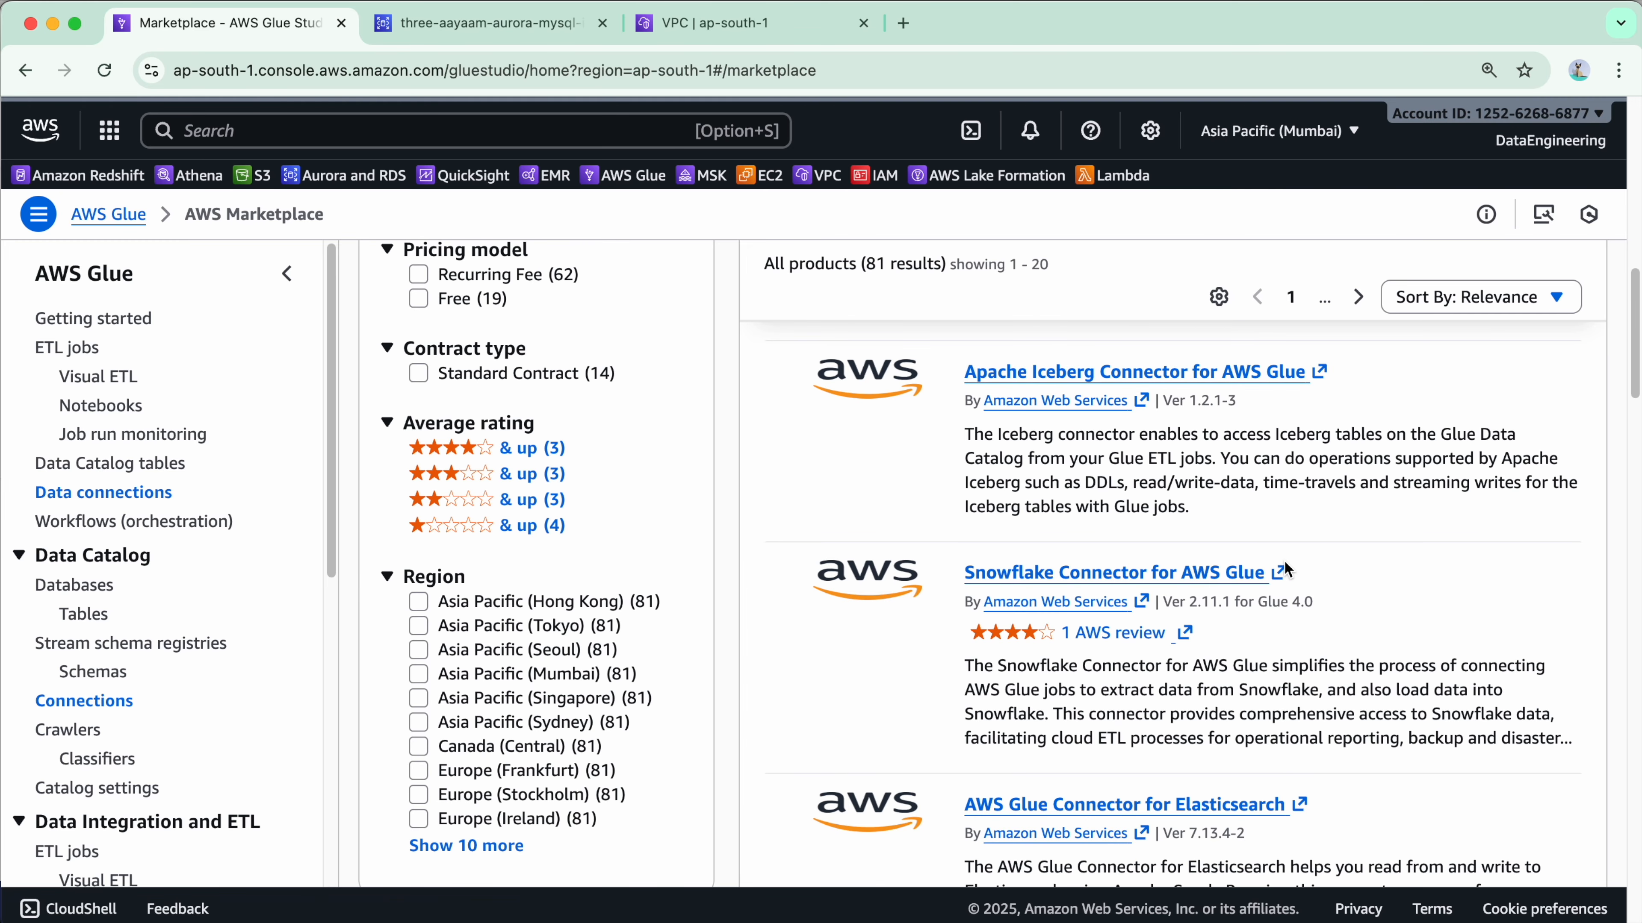
{"action": "scroll", "coordinate": [987, 521], "scroll_direction": "down", "scroll_amount": 3}
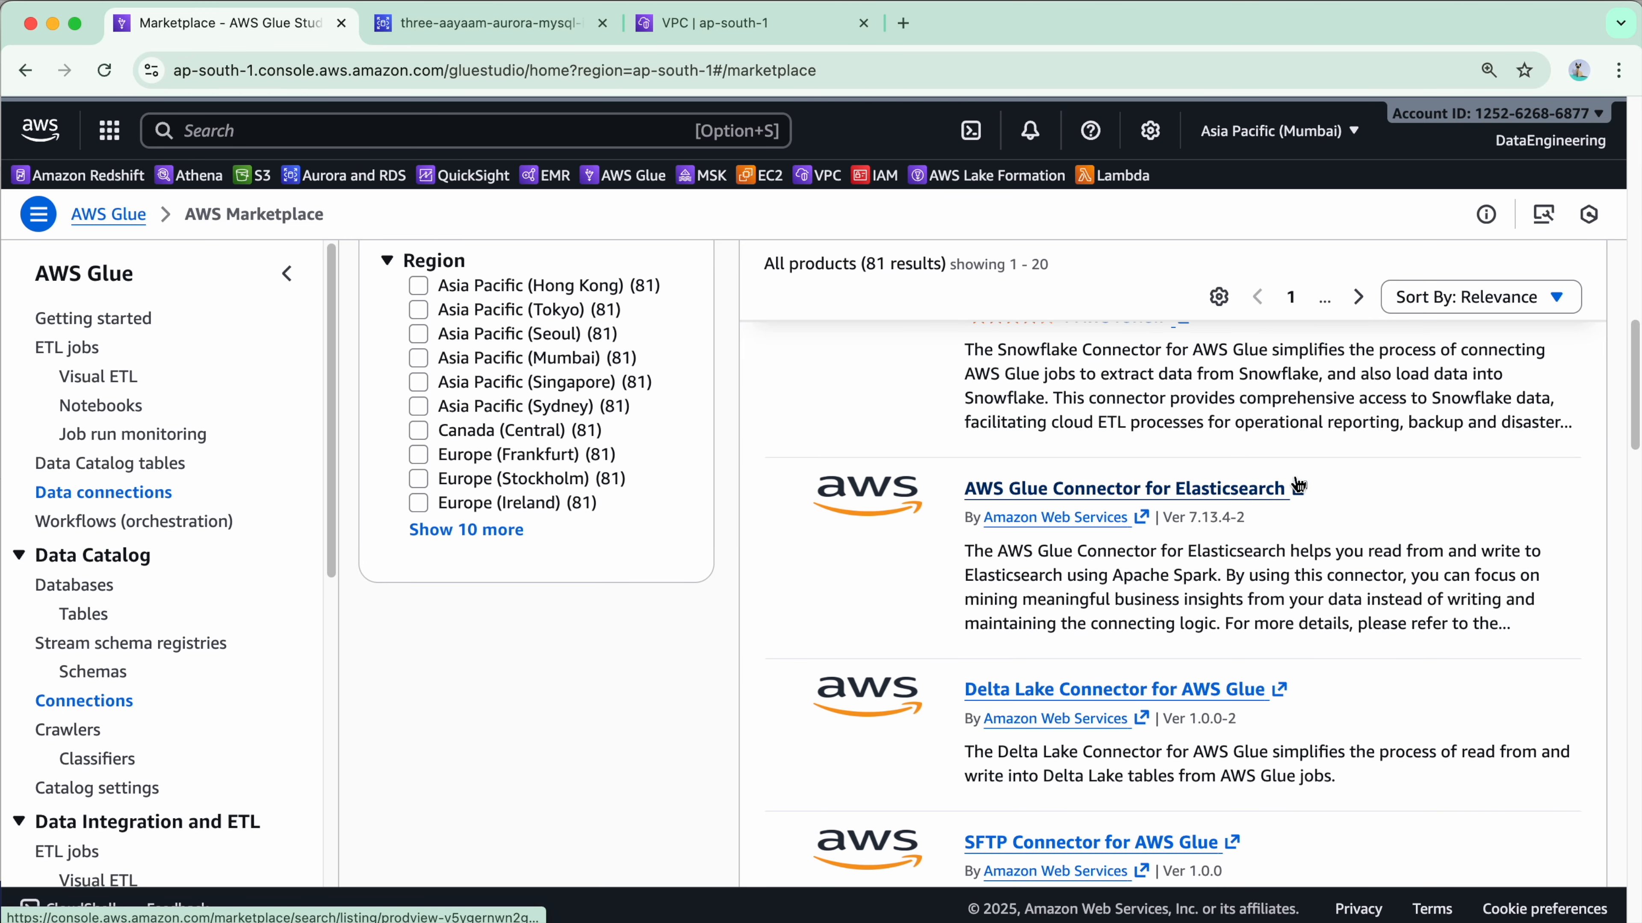
{"action": "scroll", "coordinate": [1285, 590], "scroll_direction": "down", "scroll_amount": 5}
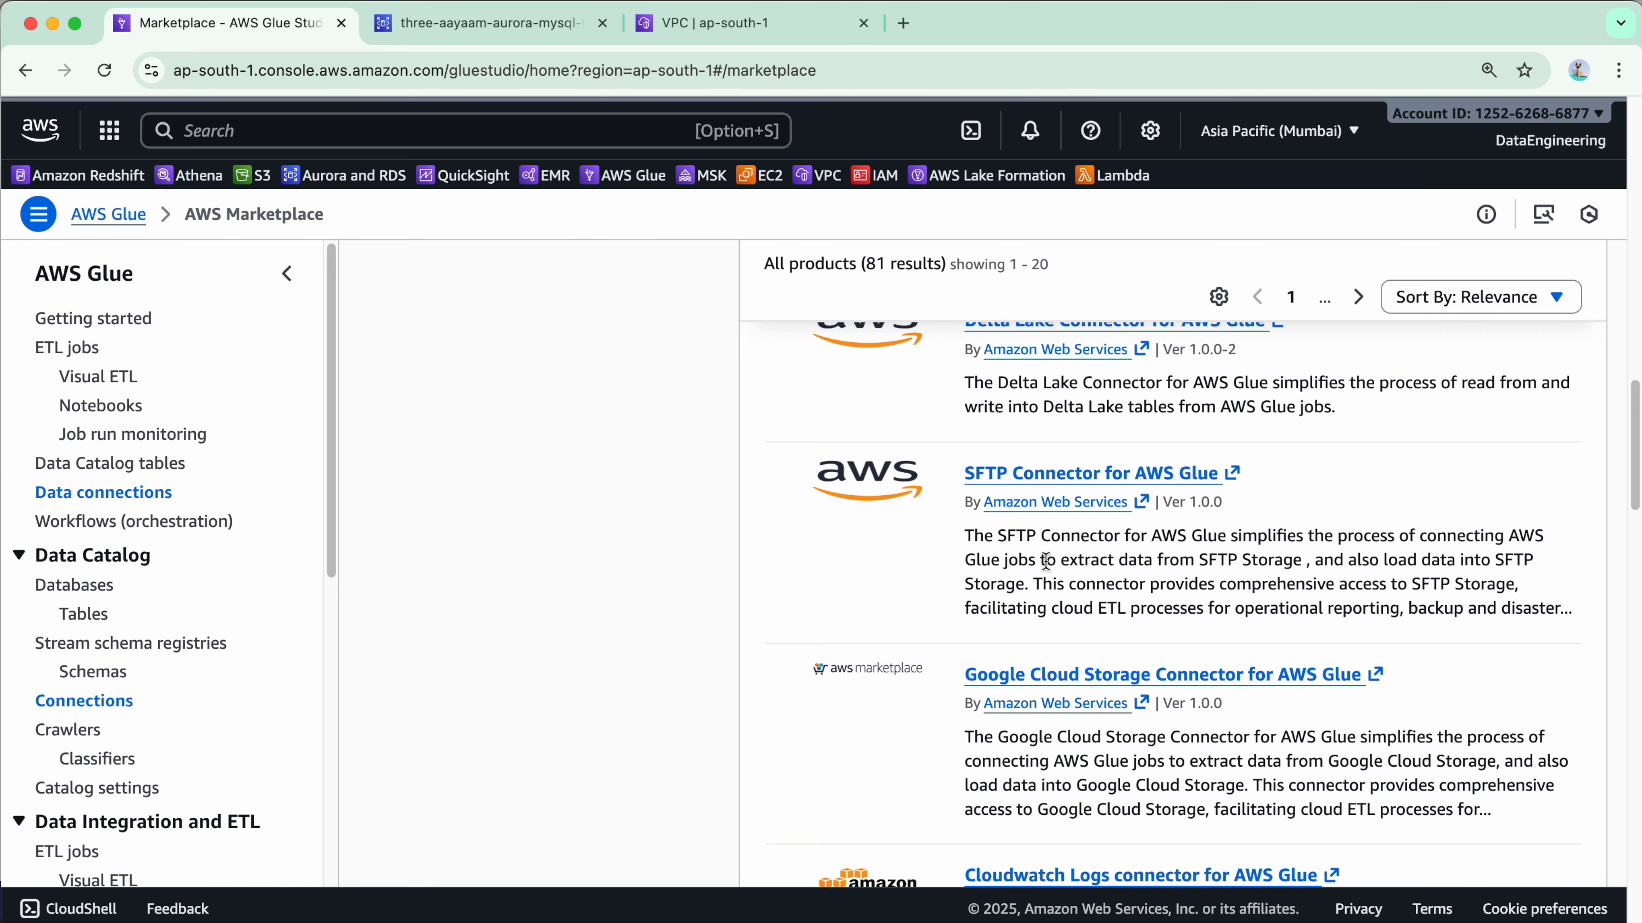
{"action": "scroll", "coordinate": [1047, 561], "scroll_direction": "up", "scroll_amount": 10}
{"action": "scroll", "coordinate": [1034, 556], "scroll_direction": "up", "scroll_amount": 3}
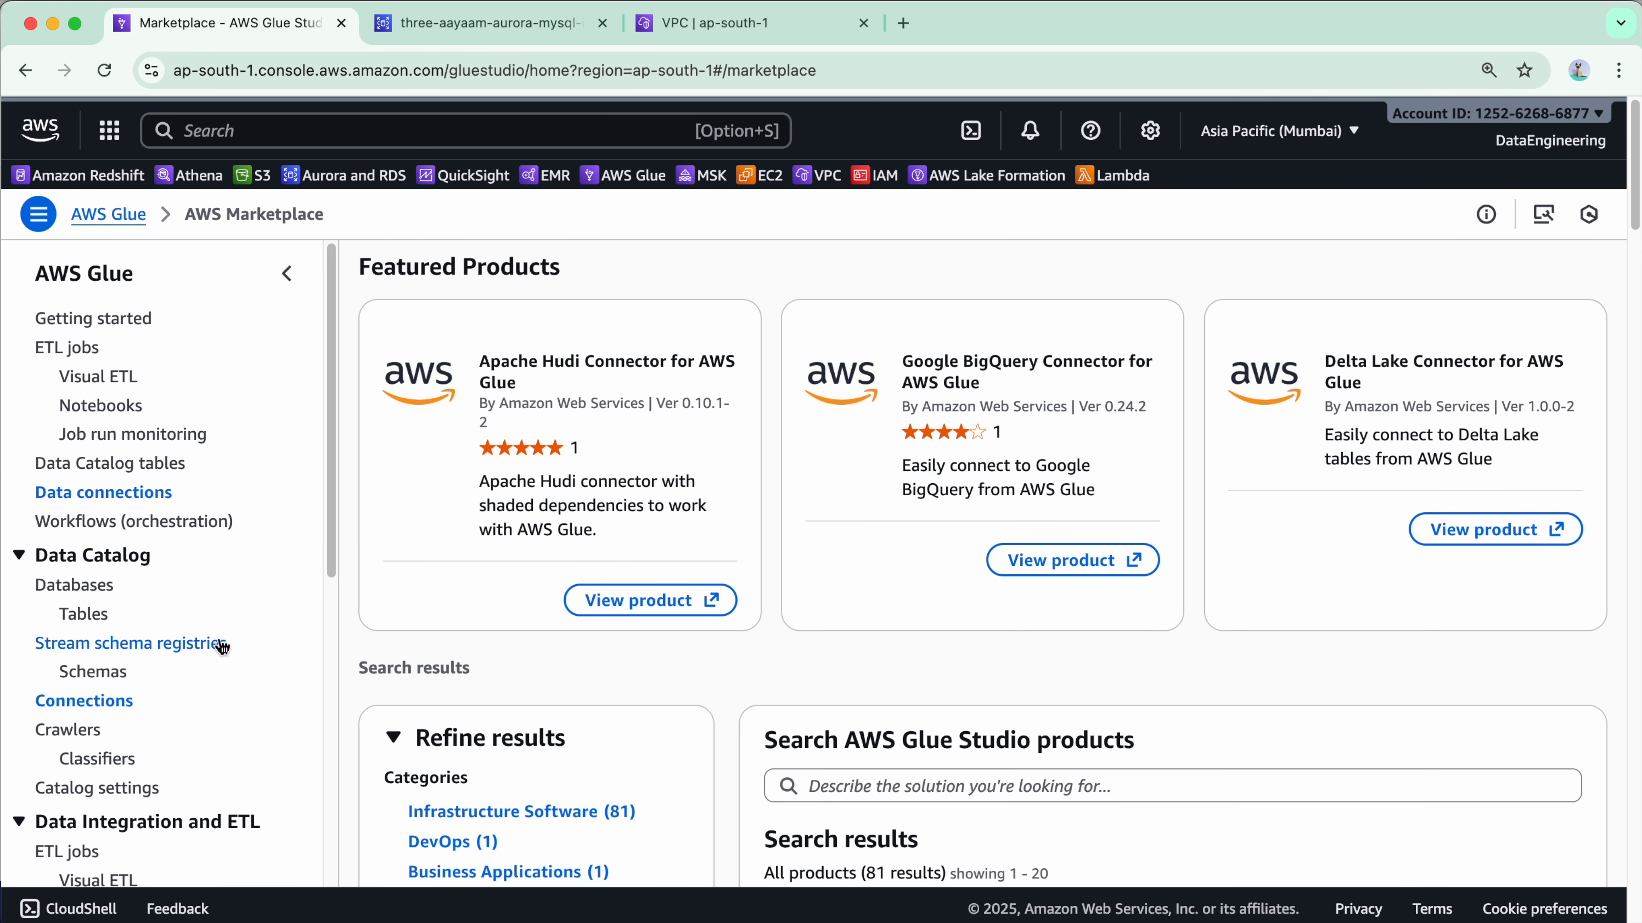
{"action": "left_click", "coordinate": [85, 700]}
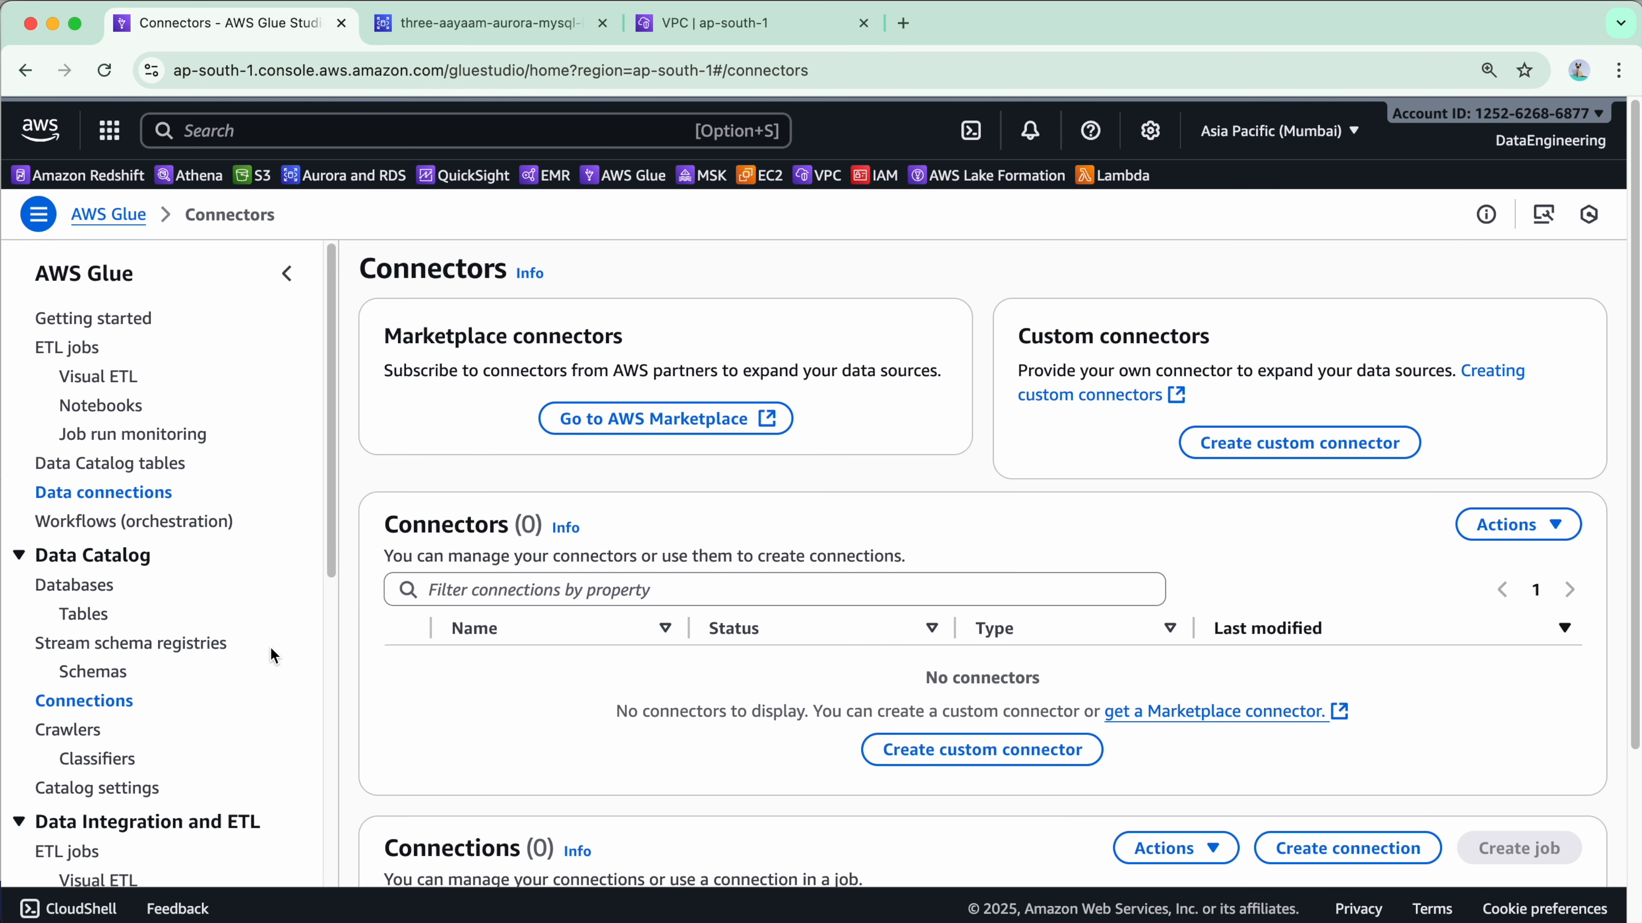
{"action": "scroll", "coordinate": [716, 625], "scroll_direction": "down", "scroll_amount": 1}
{"action": "scroll", "coordinate": [715, 624], "scroll_direction": "down", "scroll_amount": 1}
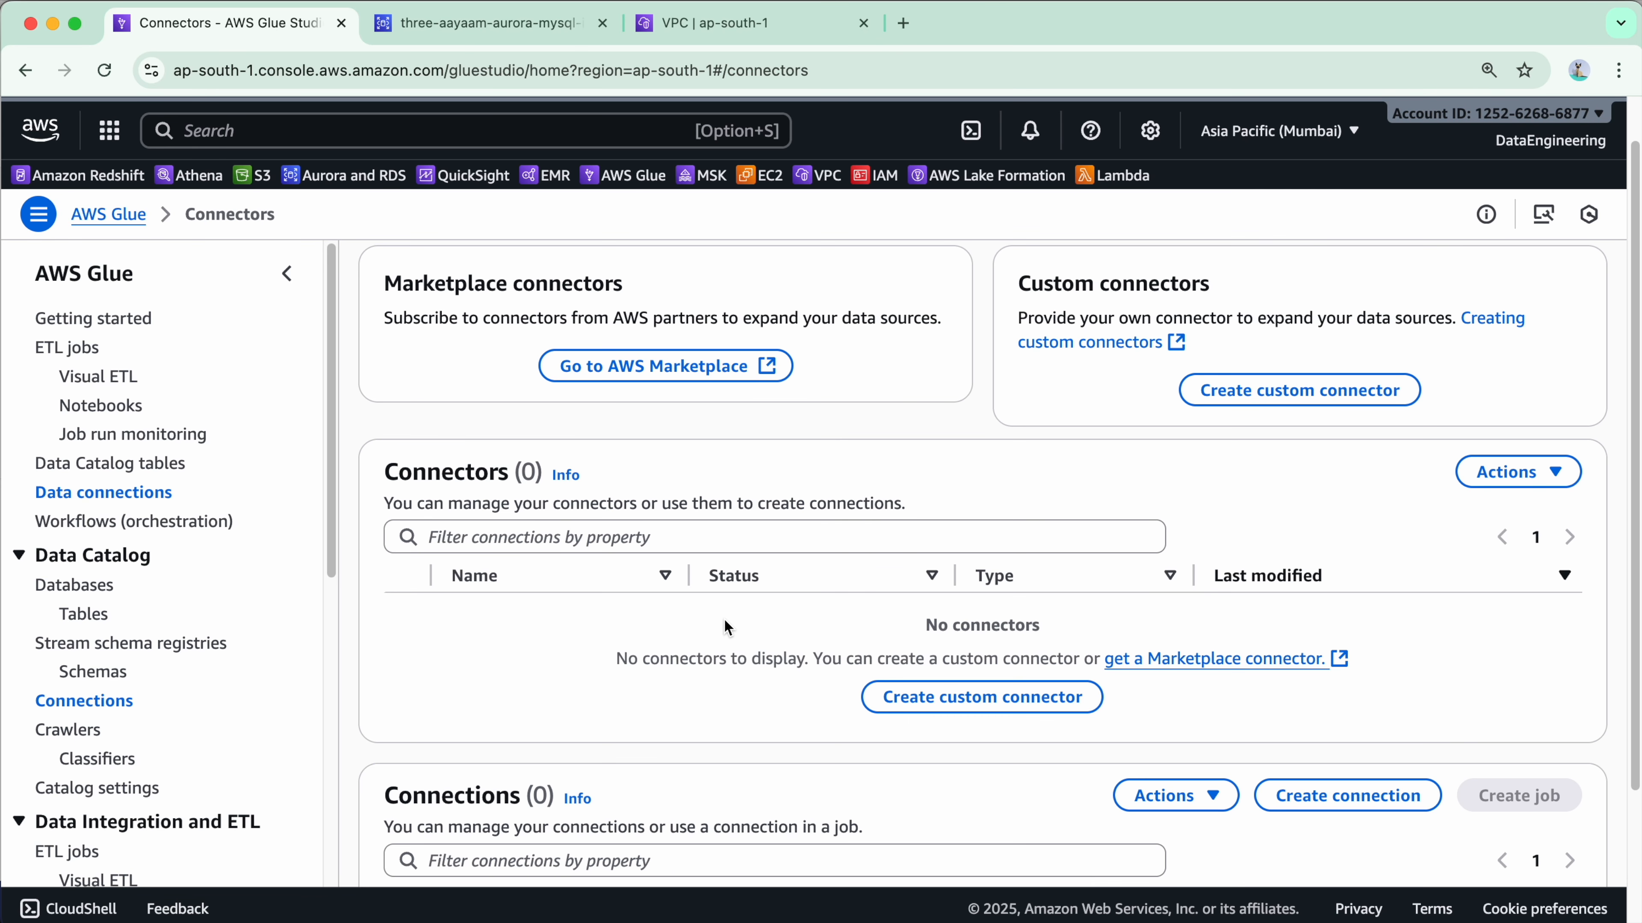
{"action": "scroll", "coordinate": [753, 439], "scroll_direction": "down", "scroll_amount": 5}
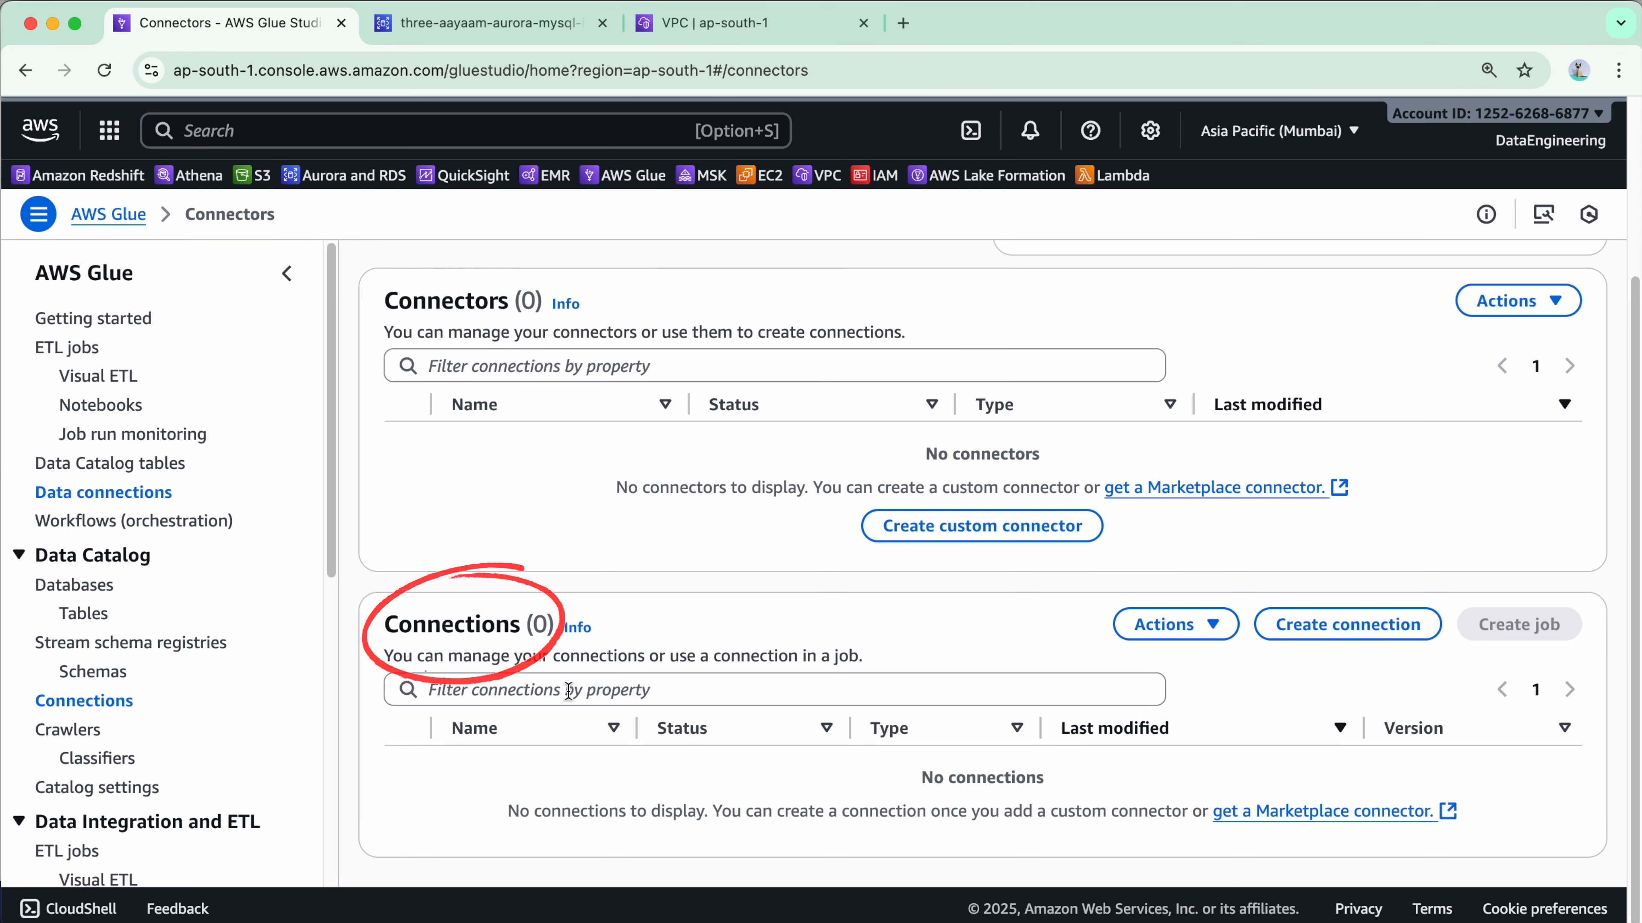
{"action": "left_click", "coordinate": [1331, 640]}
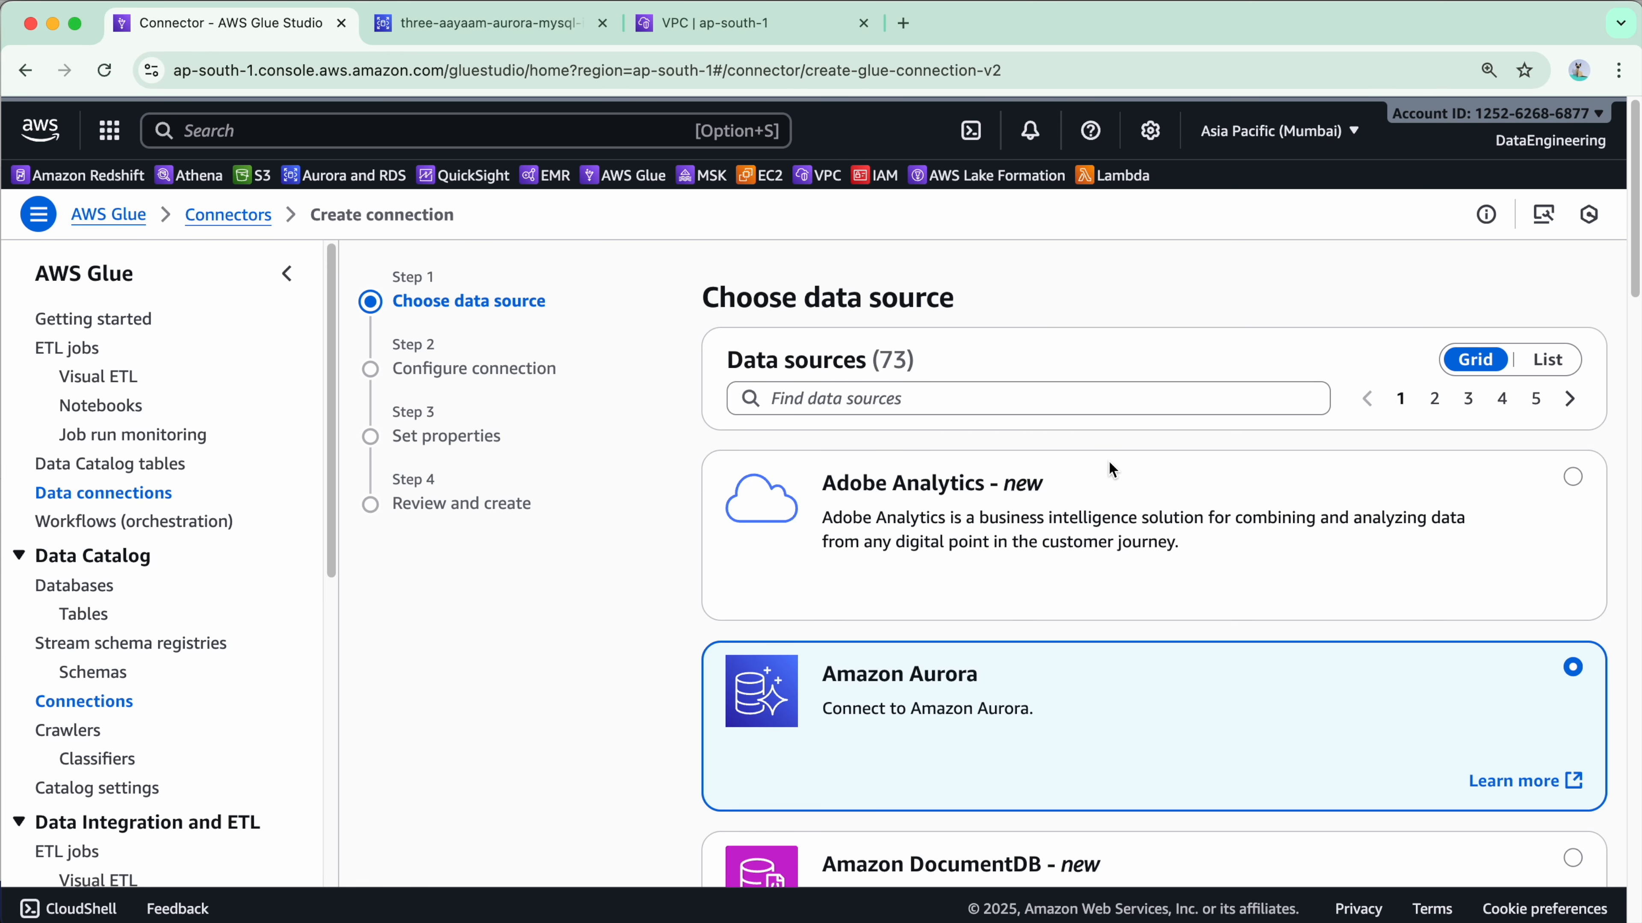
With Amazon Aurora selected as the data source, advance to the Configure connection step.
{"action": "scroll", "coordinate": [1108, 457], "scroll_direction": "down", "scroll_amount": 1}
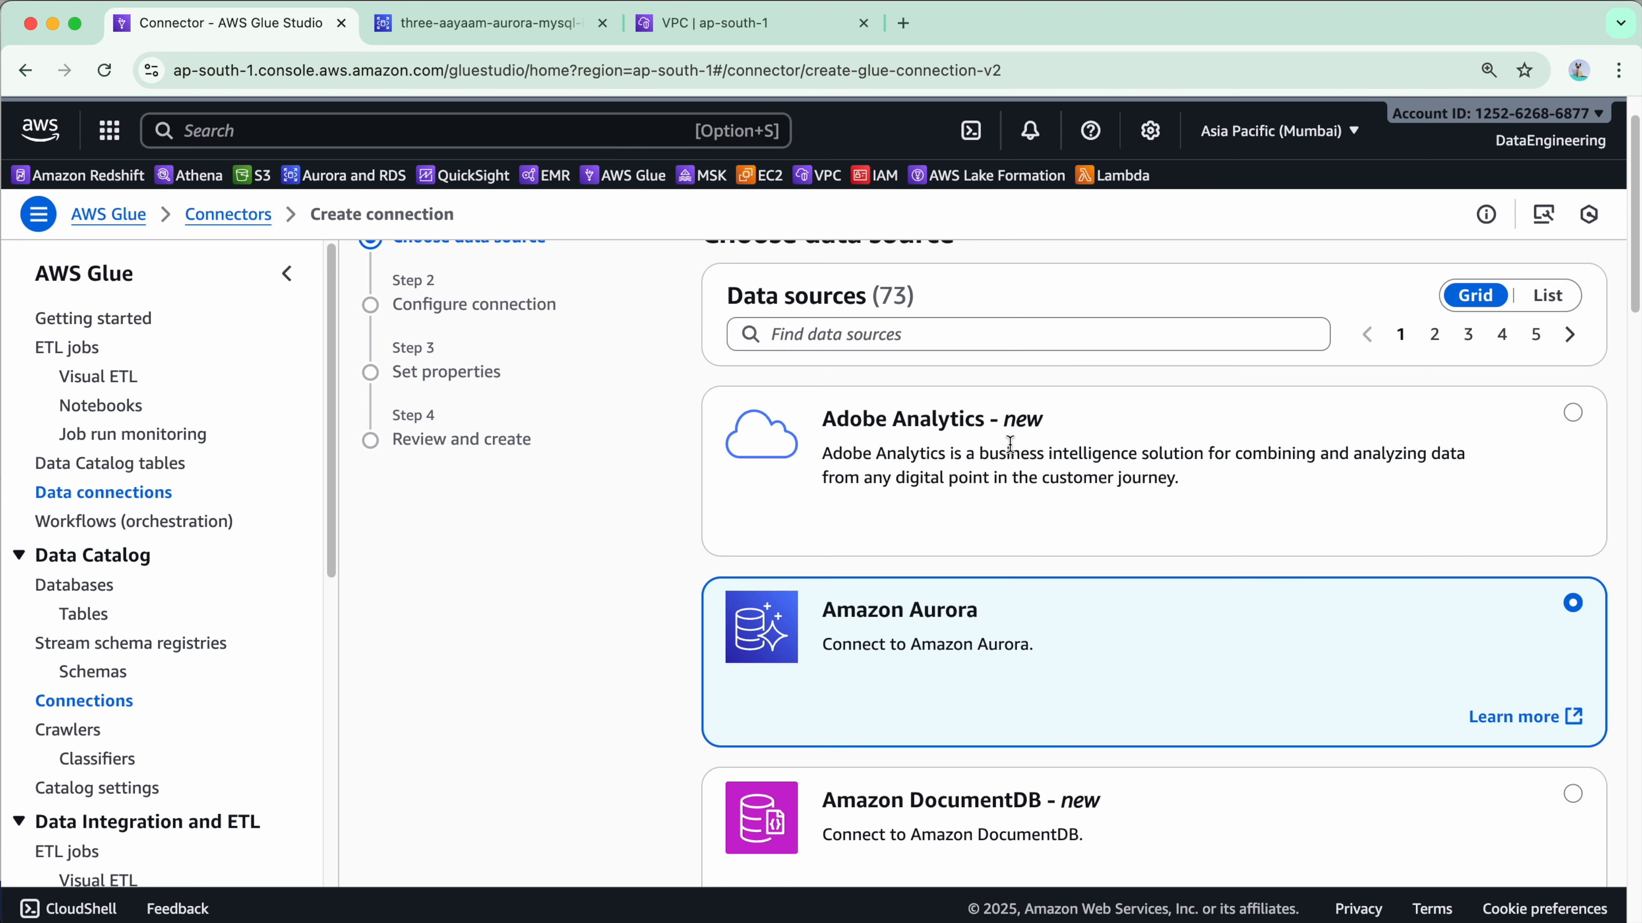
{"action": "scroll", "coordinate": [875, 478], "scroll_direction": "up", "scroll_amount": 1}
{"action": "left_click_drag", "start_coordinate": [822, 455], "coordinate": [1096, 450]}
{"action": "scroll", "coordinate": [1099, 451], "scroll_direction": "down", "scroll_amount": 5}
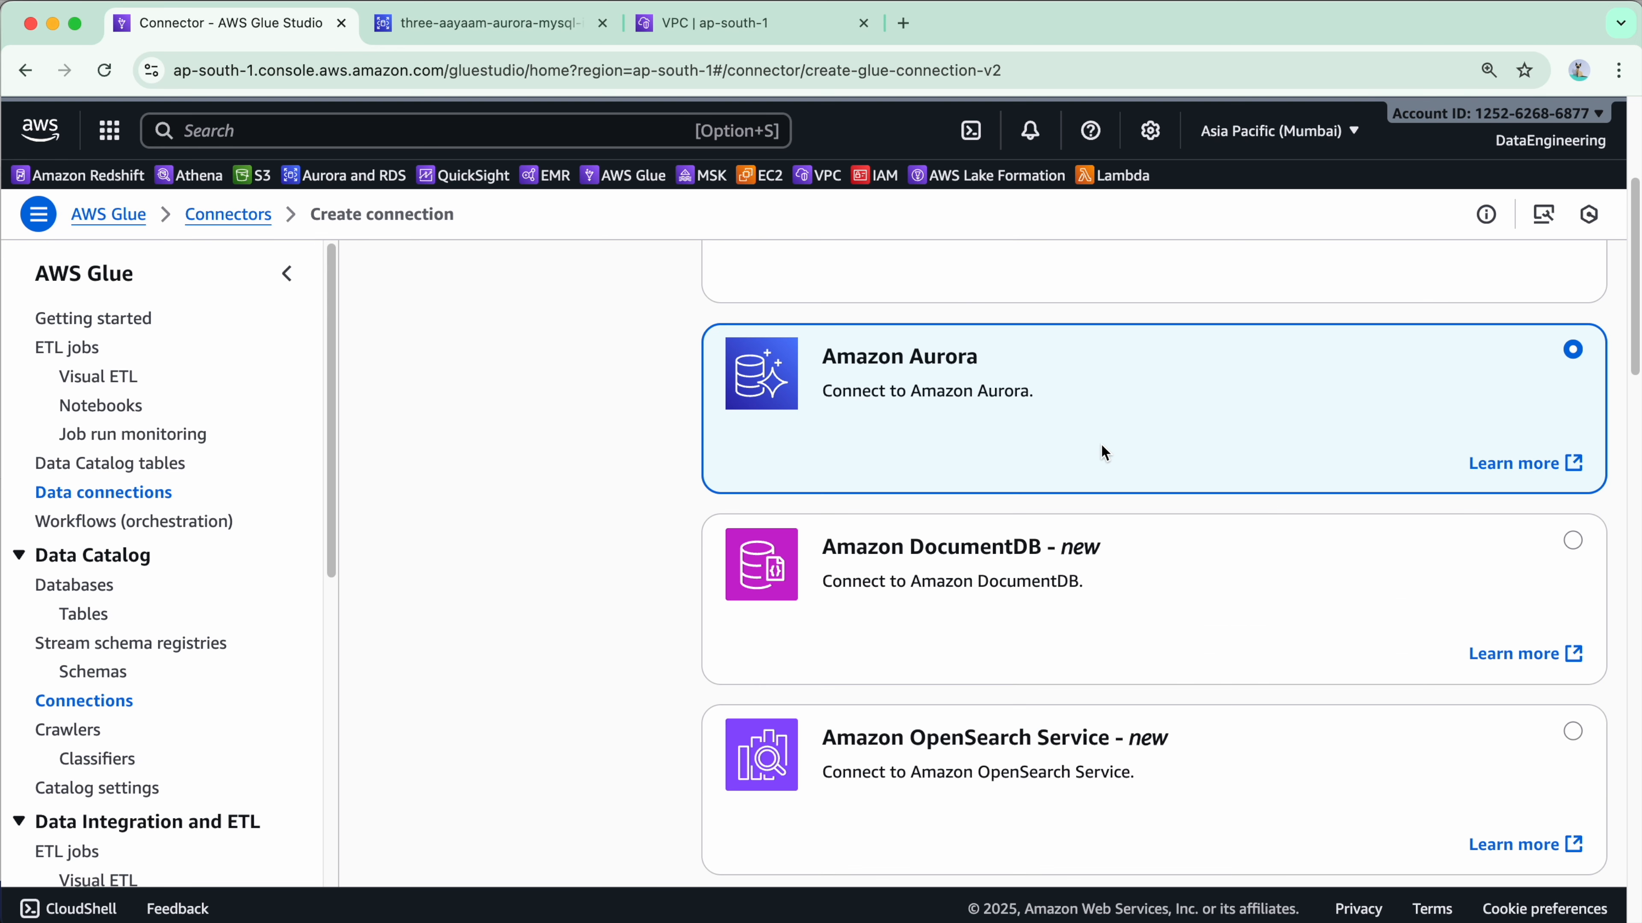
{"action": "scroll", "coordinate": [1099, 401], "scroll_direction": "down", "scroll_amount": 5}
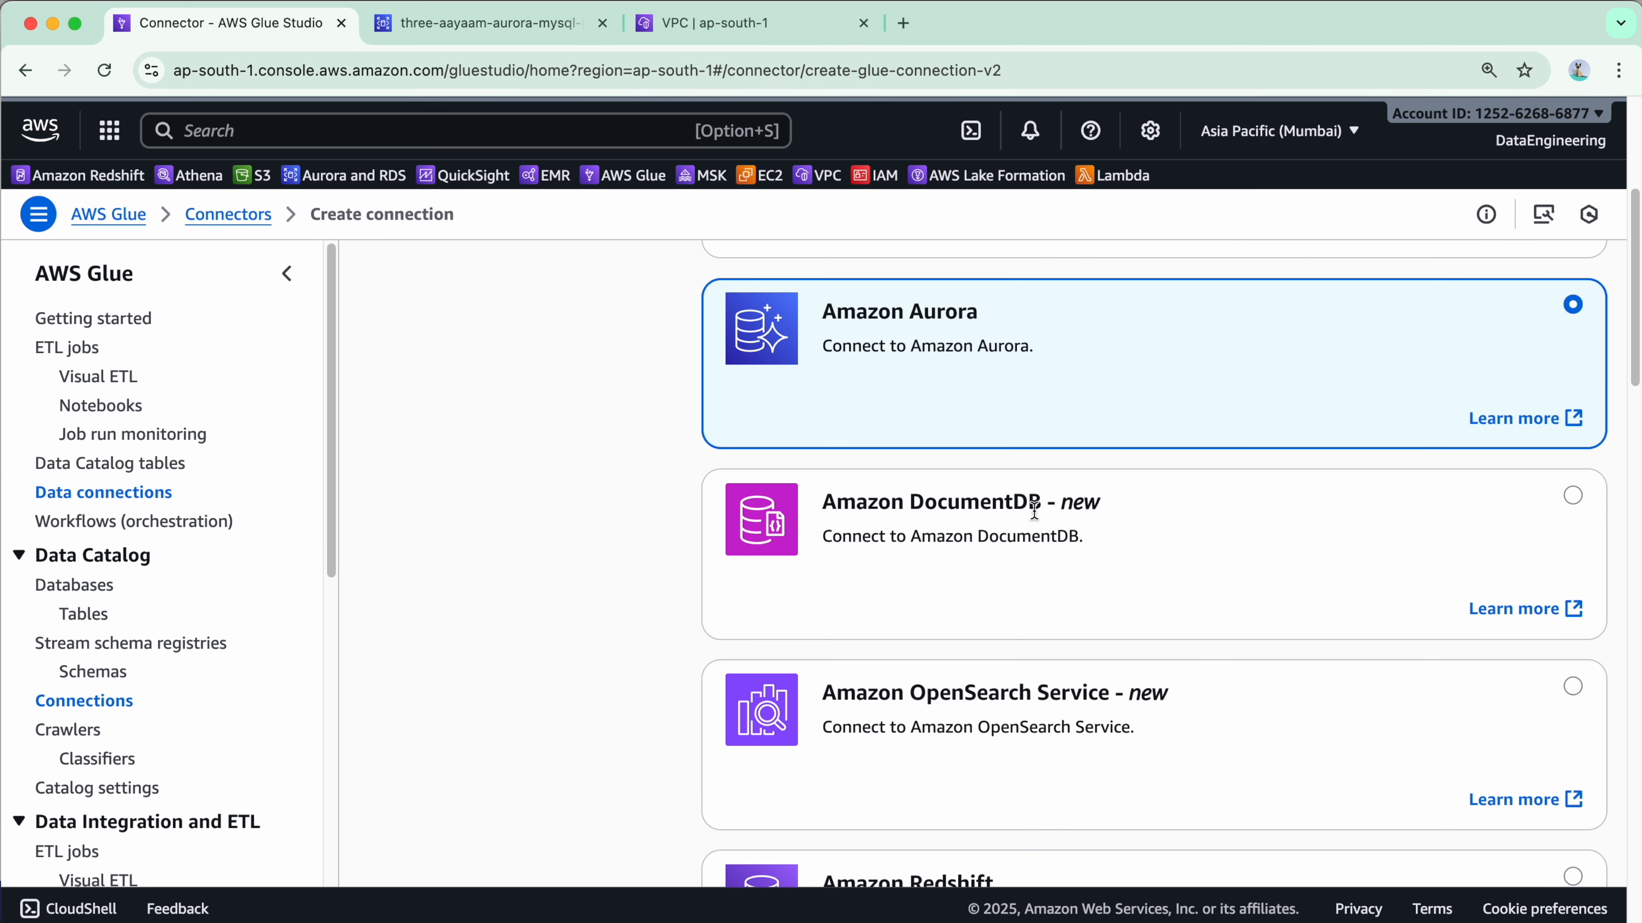
{"action": "scroll", "coordinate": [1096, 519], "scroll_direction": "down", "scroll_amount": 5}
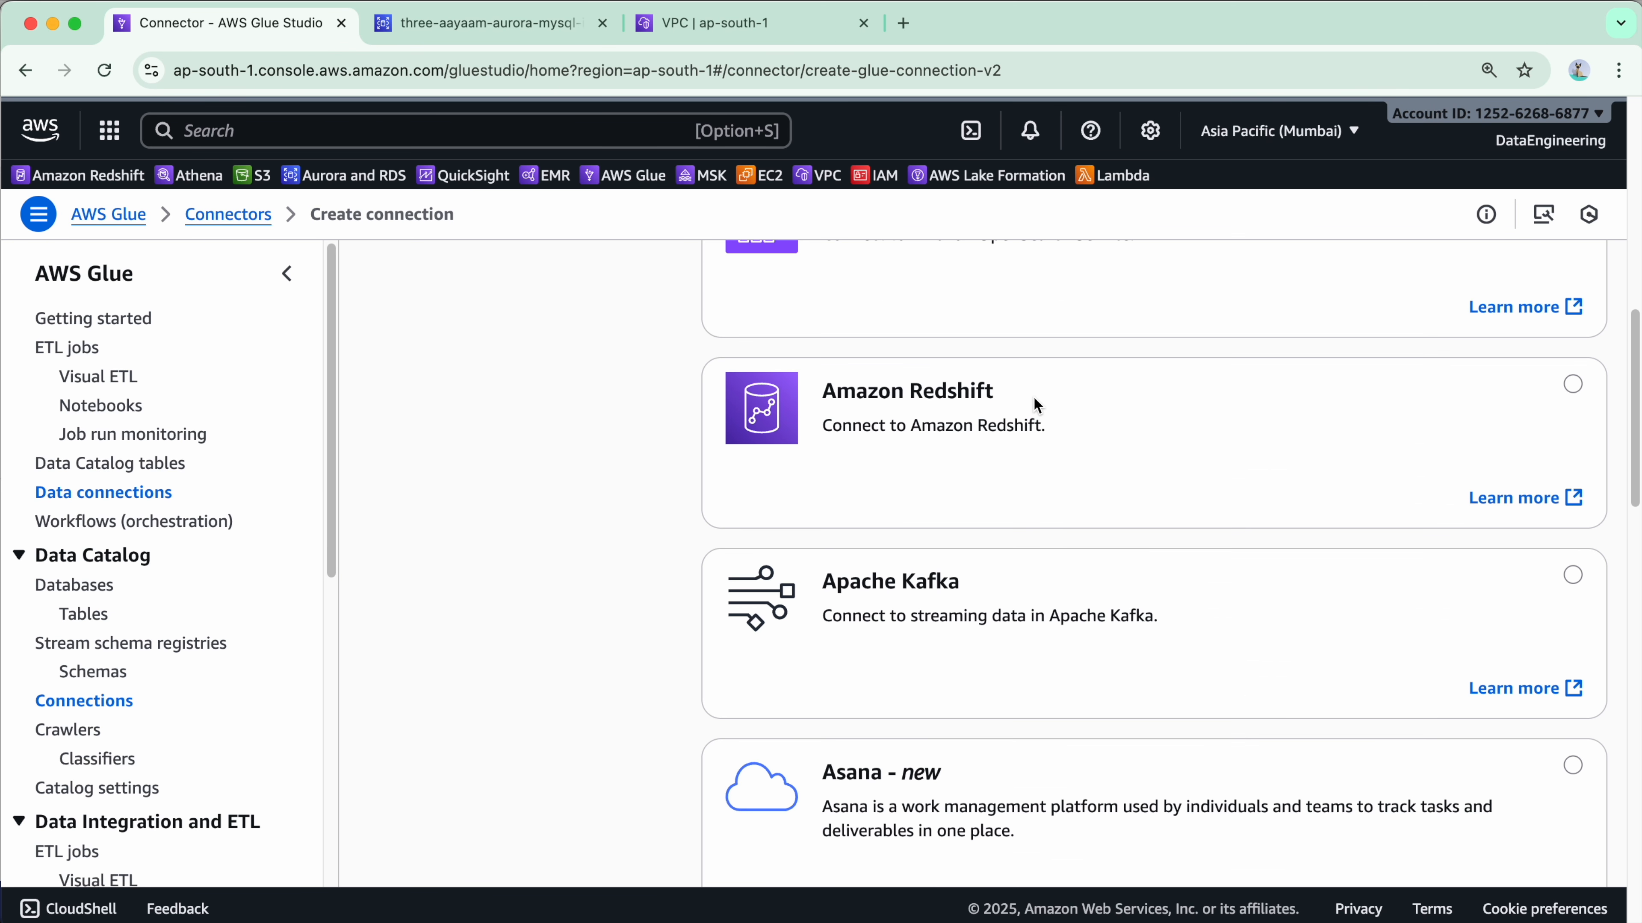
{"action": "scroll", "coordinate": [1036, 401], "scroll_direction": "up", "scroll_amount": 5}
{"action": "scroll", "coordinate": [1029, 419], "scroll_direction": "down", "scroll_amount": 8}
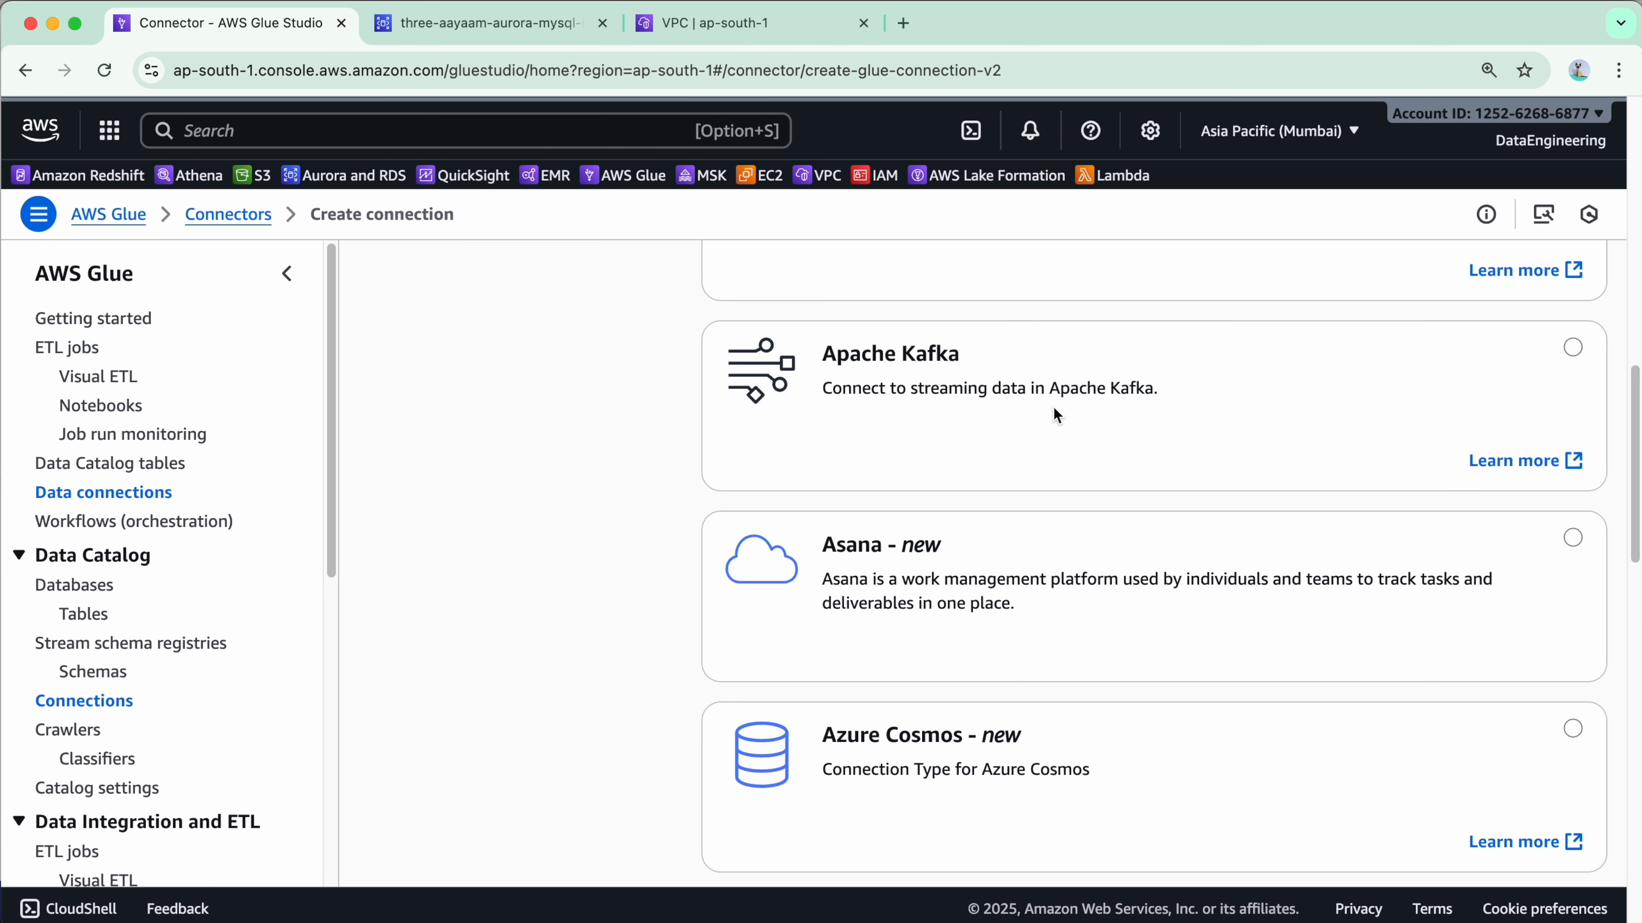
{"action": "scroll", "coordinate": [811, 457], "scroll_direction": "down", "scroll_amount": 2}
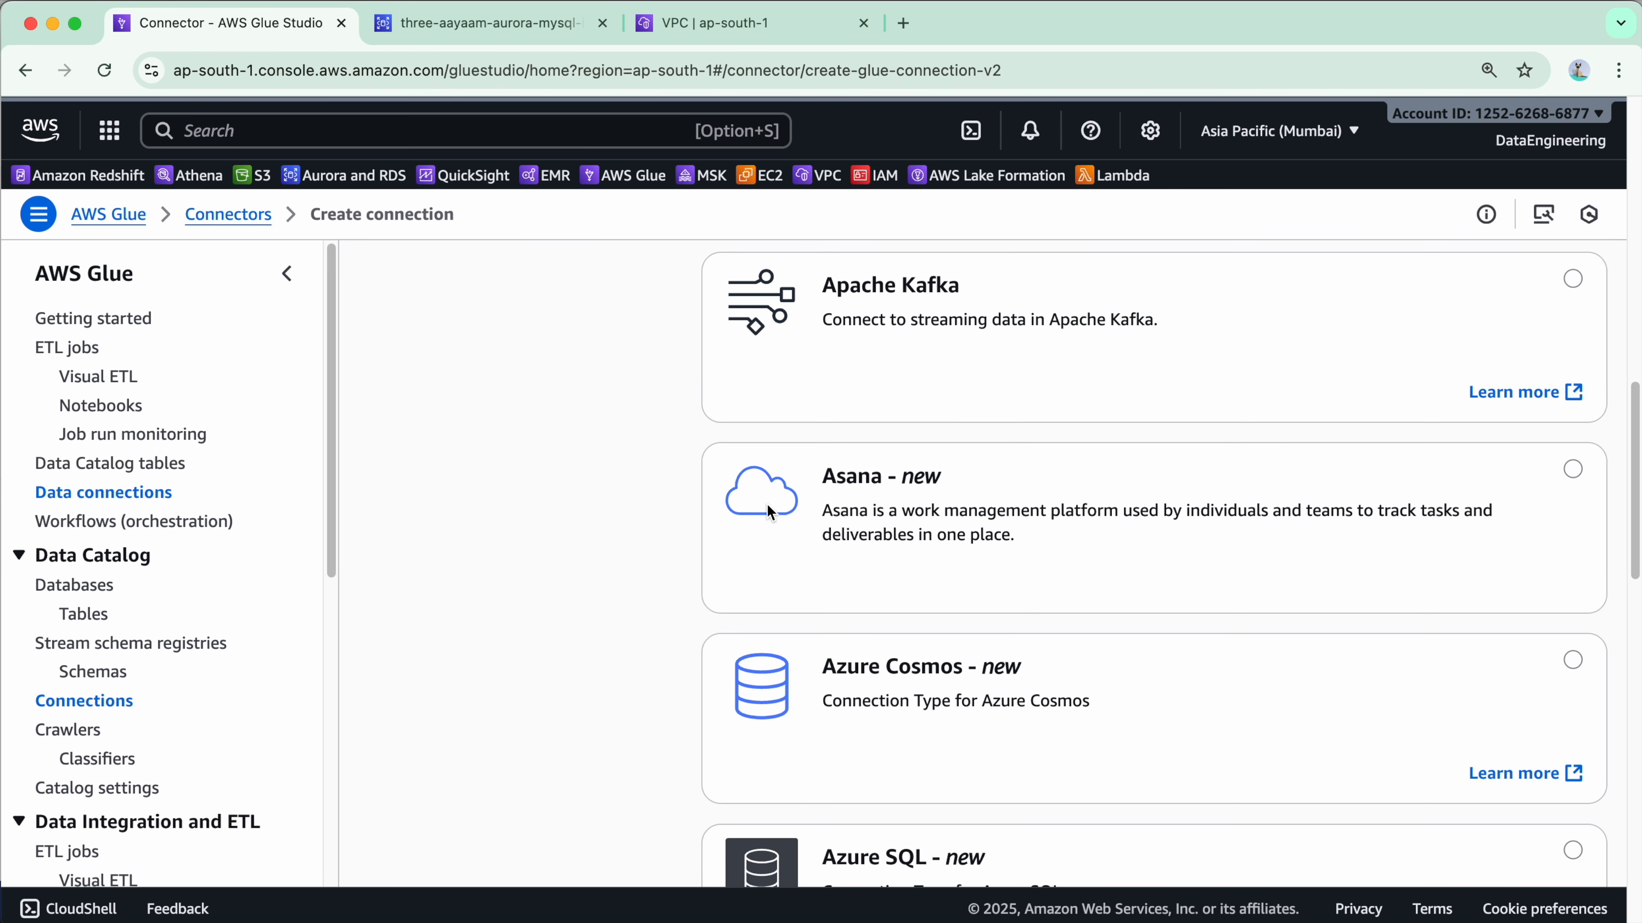
{"action": "scroll", "coordinate": [905, 515], "scroll_direction": "down", "scroll_amount": 5}
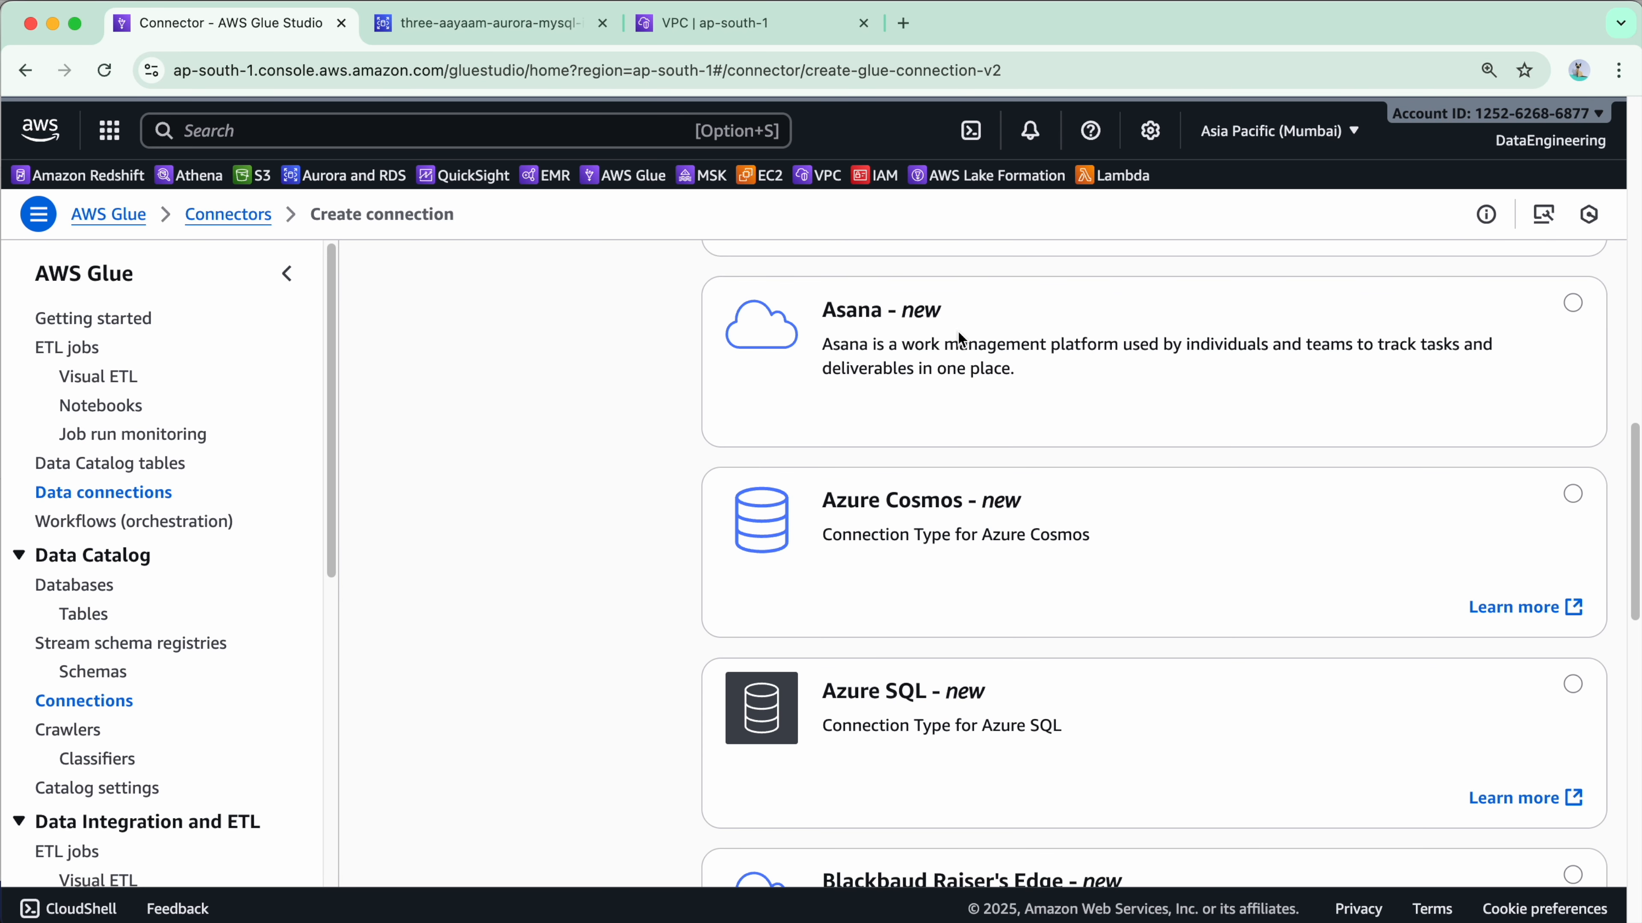
{"action": "scroll", "coordinate": [989, 401], "scroll_direction": "down", "scroll_amount": 1}
{"action": "scroll", "coordinate": [804, 486], "scroll_direction": "down", "scroll_amount": 7}
{"action": "scroll", "coordinate": [808, 389], "scroll_direction": "up", "scroll_amount": 2}
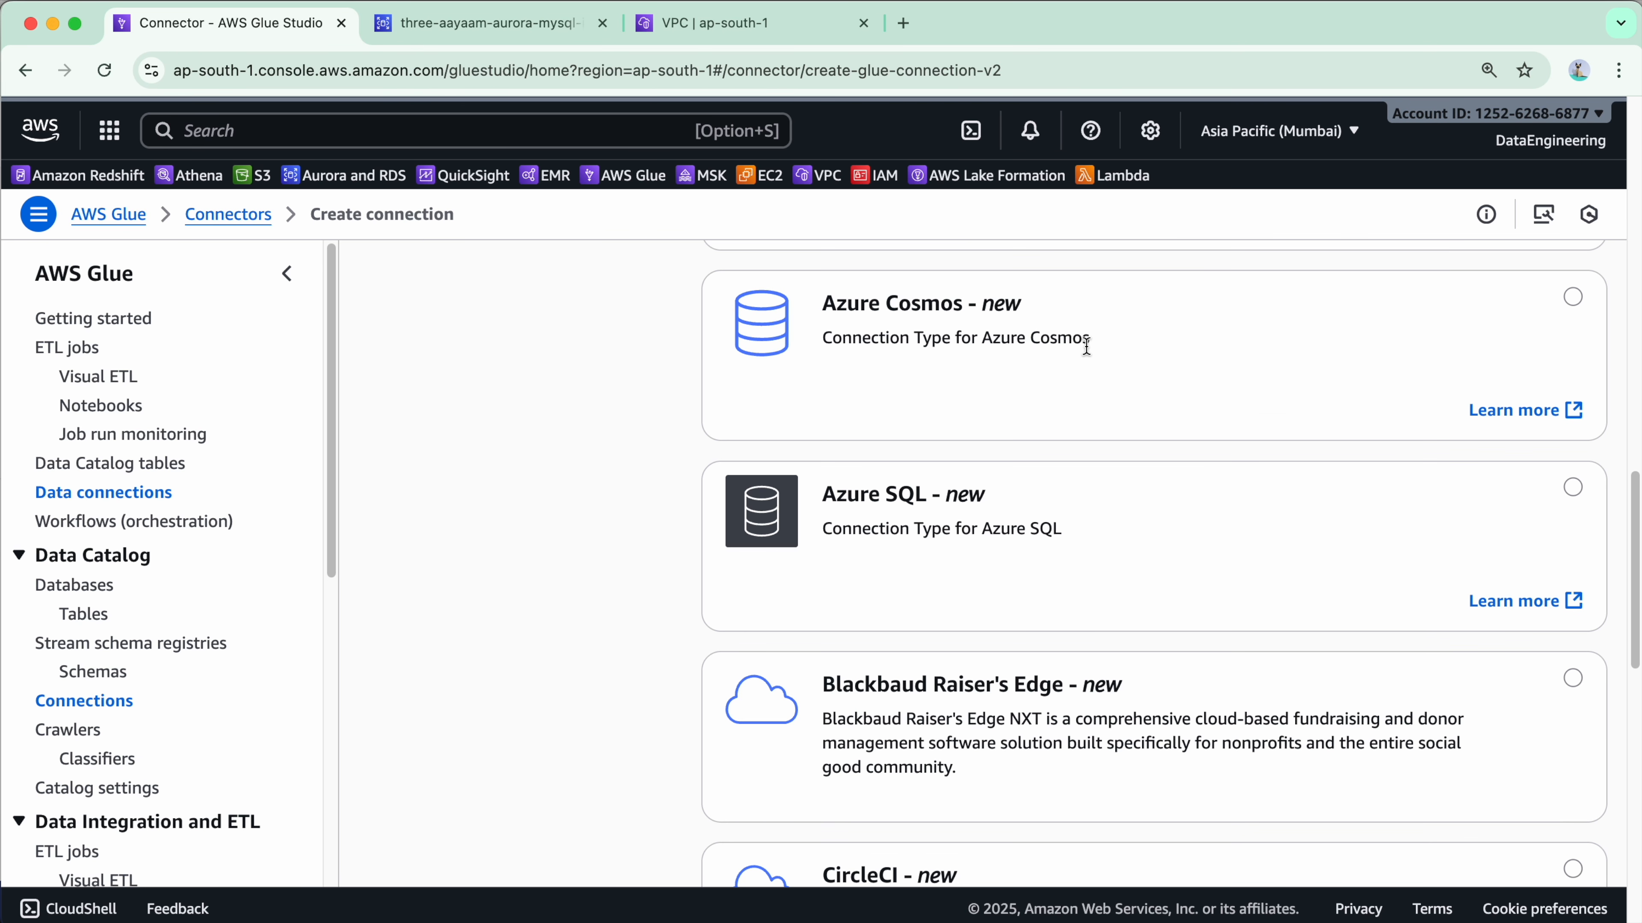
{"action": "scroll", "coordinate": [905, 427], "scroll_direction": "down", "scroll_amount": 18}
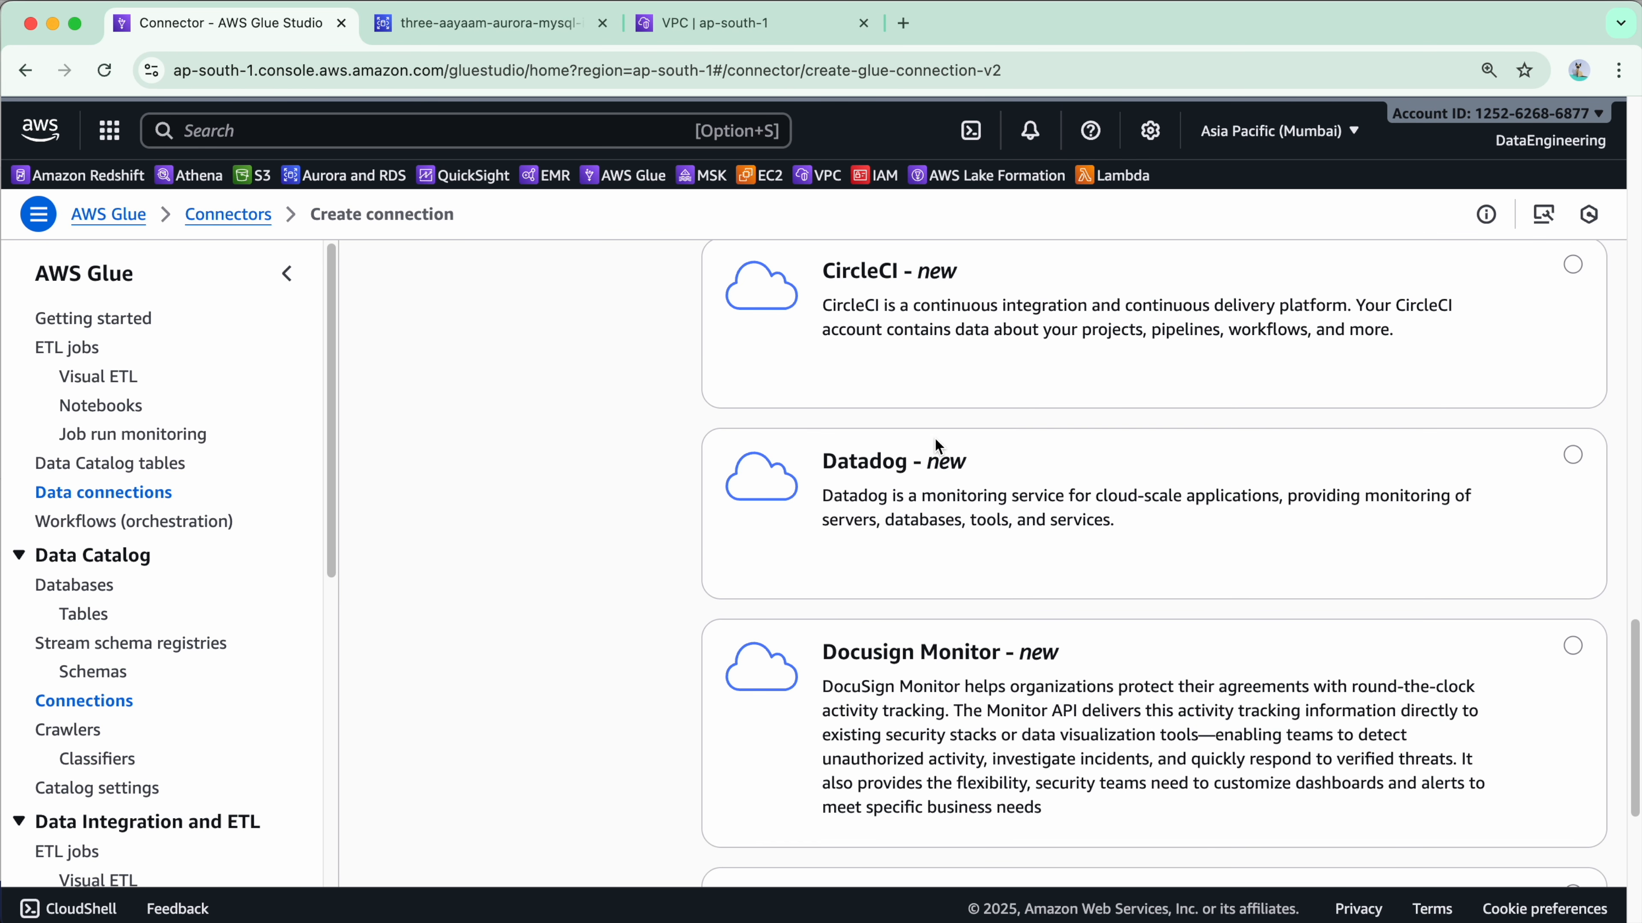
{"action": "scroll", "coordinate": [931, 441], "scroll_direction": "down", "scroll_amount": 13}
{"action": "scroll", "coordinate": [1133, 541], "scroll_direction": "up", "scroll_amount": 20}
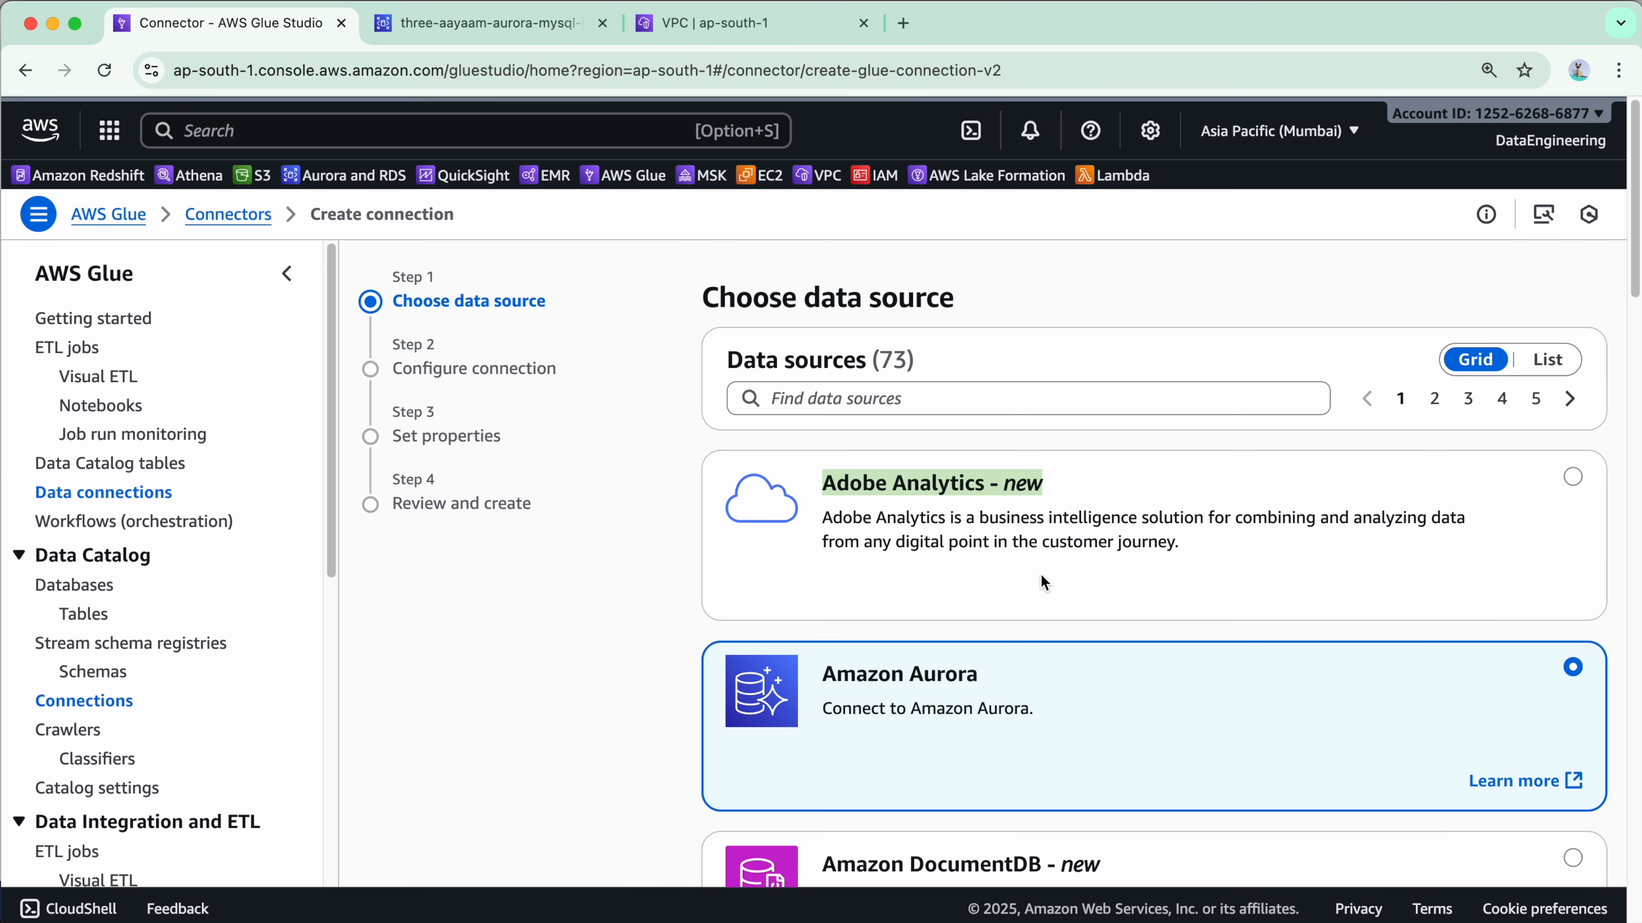
{"action": "scroll", "coordinate": [1098, 530], "scroll_direction": "down", "scroll_amount": 8}
{"action": "scroll", "coordinate": [1370, 571], "scroll_direction": "down", "scroll_amount": 20}
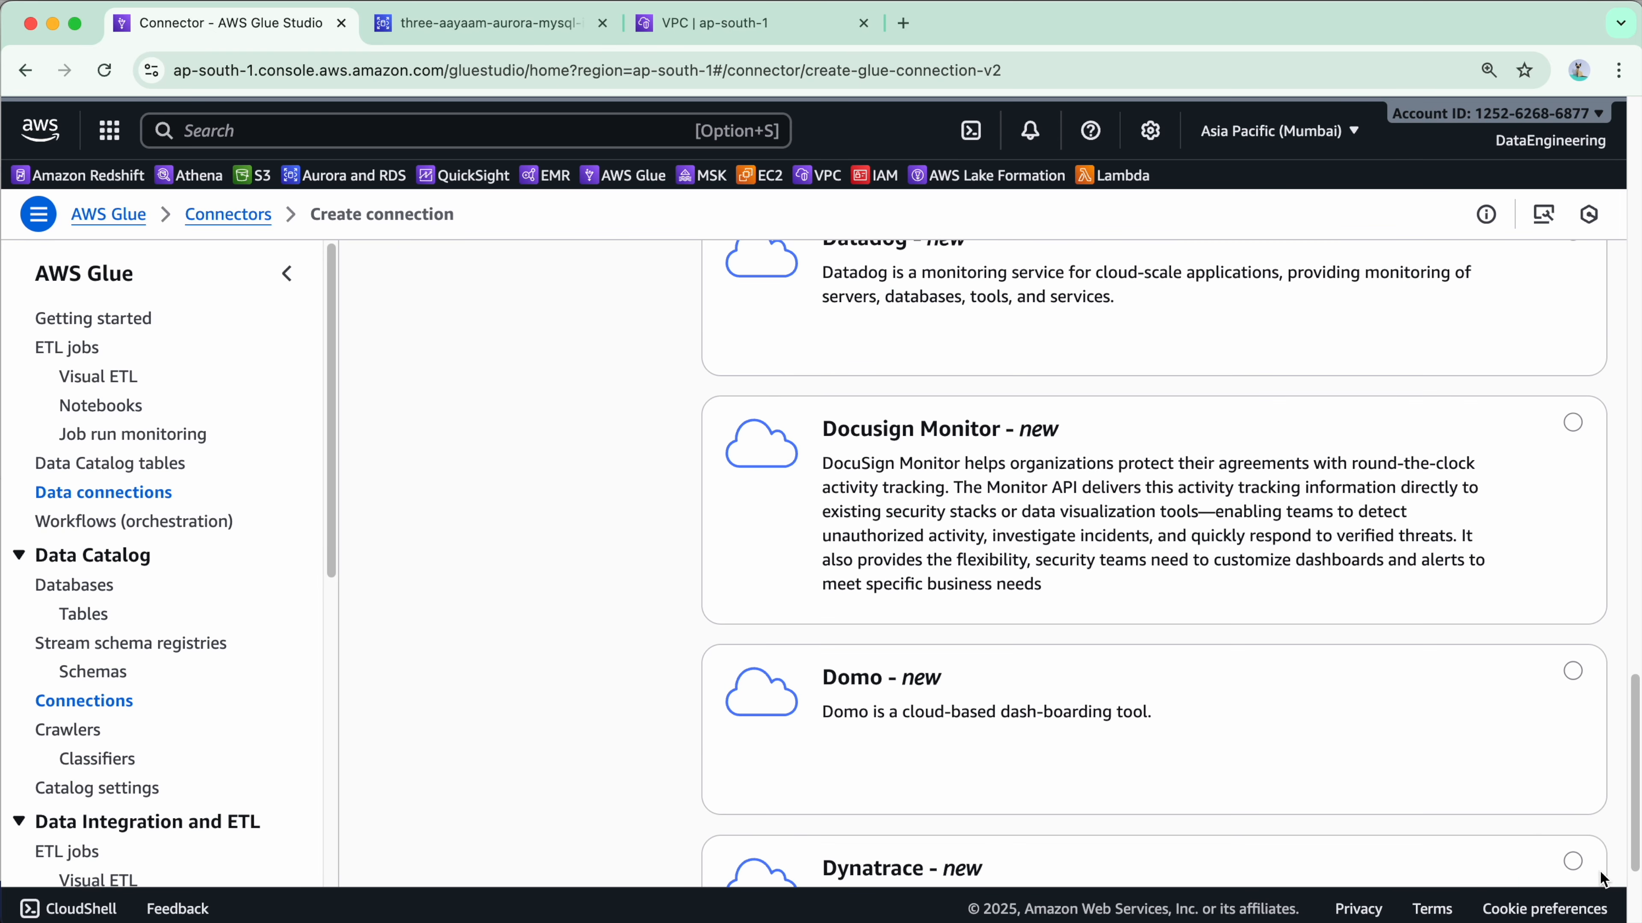
{"action": "scroll", "coordinate": [1598, 864], "scroll_direction": "down", "scroll_amount": 3}
{"action": "left_click", "coordinate": [1564, 841]}
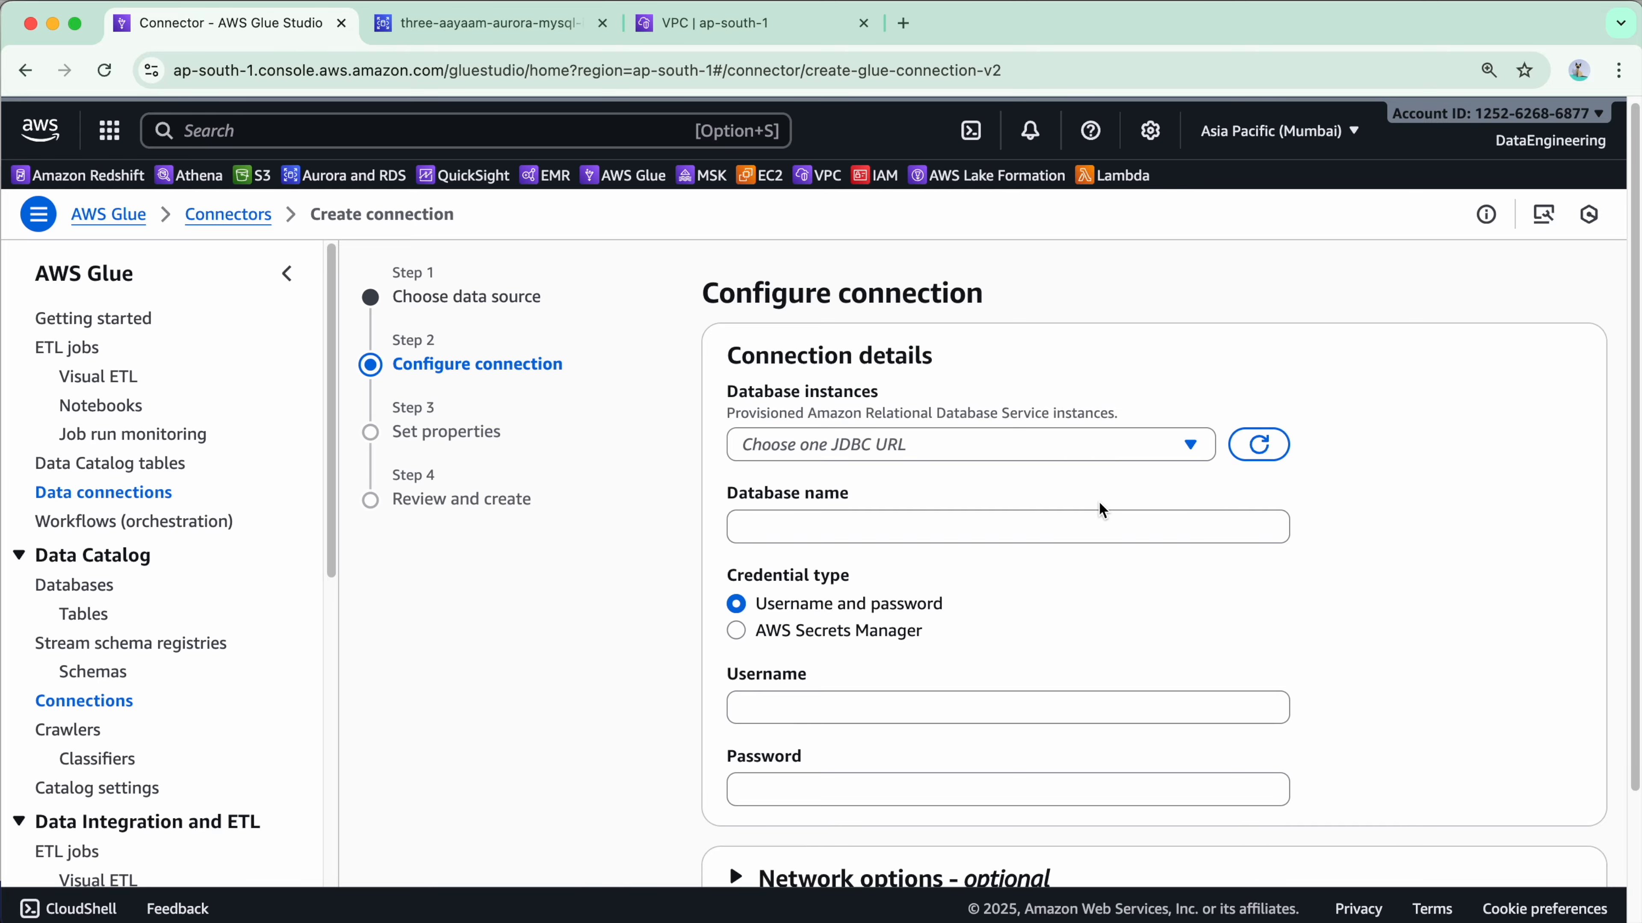
Open the Database instances dropdown, which lists three-aayaam-aurora-mysql-instance-1.
{"action": "scroll", "coordinate": [1092, 507], "scroll_direction": "down", "scroll_amount": 2}
{"action": "scroll", "coordinate": [935, 553], "scroll_direction": "down", "scroll_amount": 3}
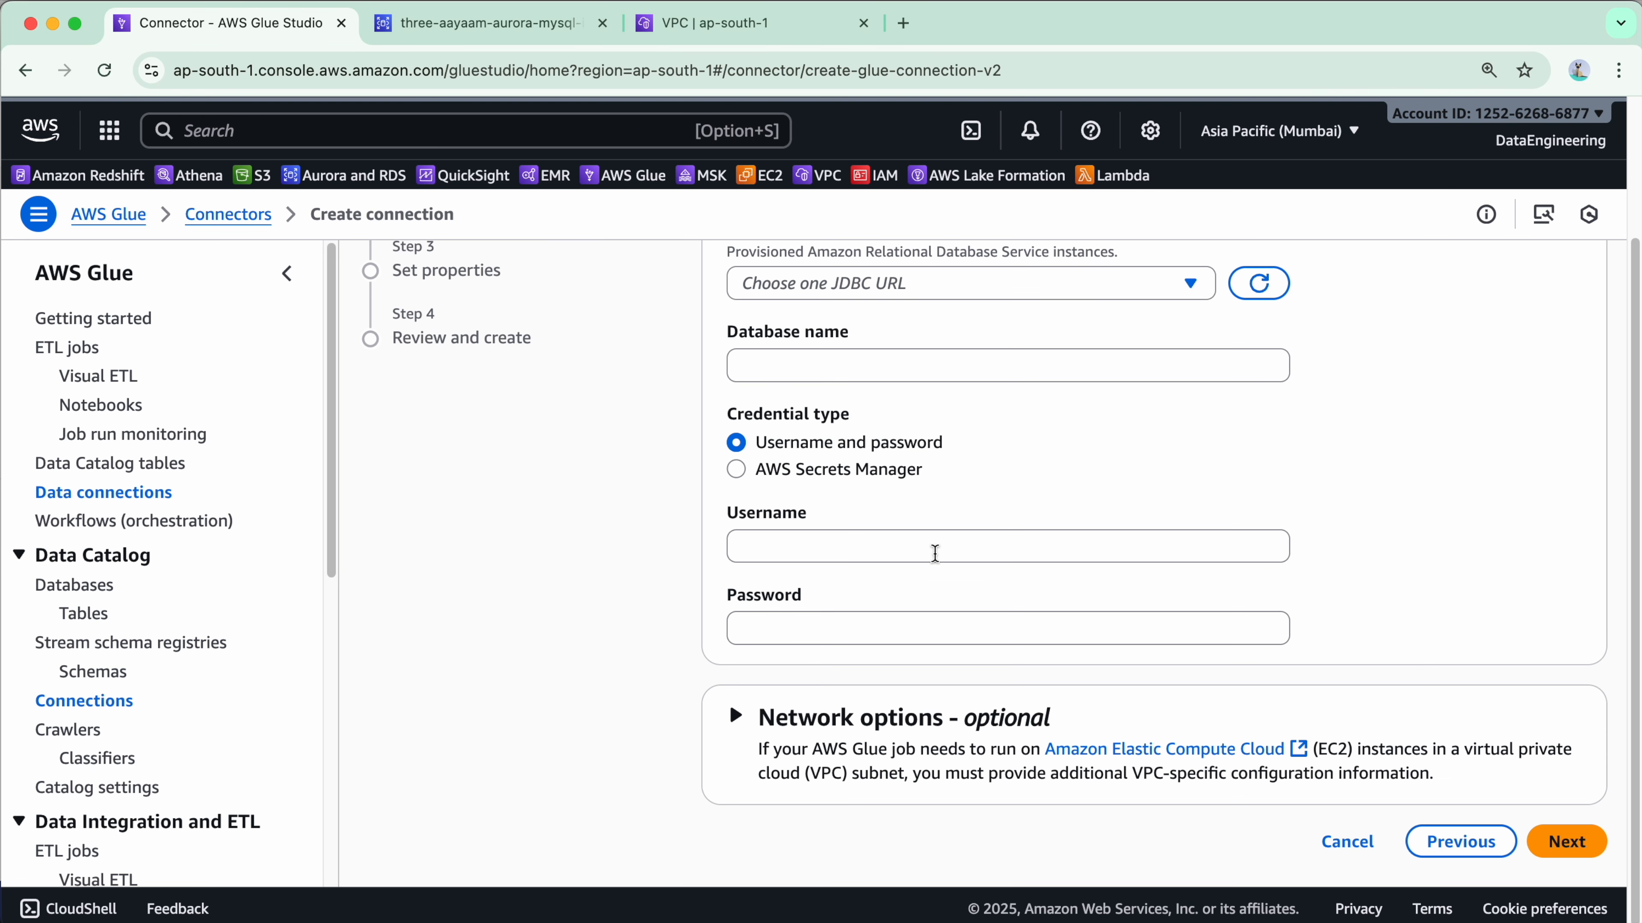
{"action": "scroll", "coordinate": [968, 724], "scroll_direction": "up", "scroll_amount": 4}
{"action": "scroll", "coordinate": [970, 727], "scroll_direction": "up", "scroll_amount": 1}
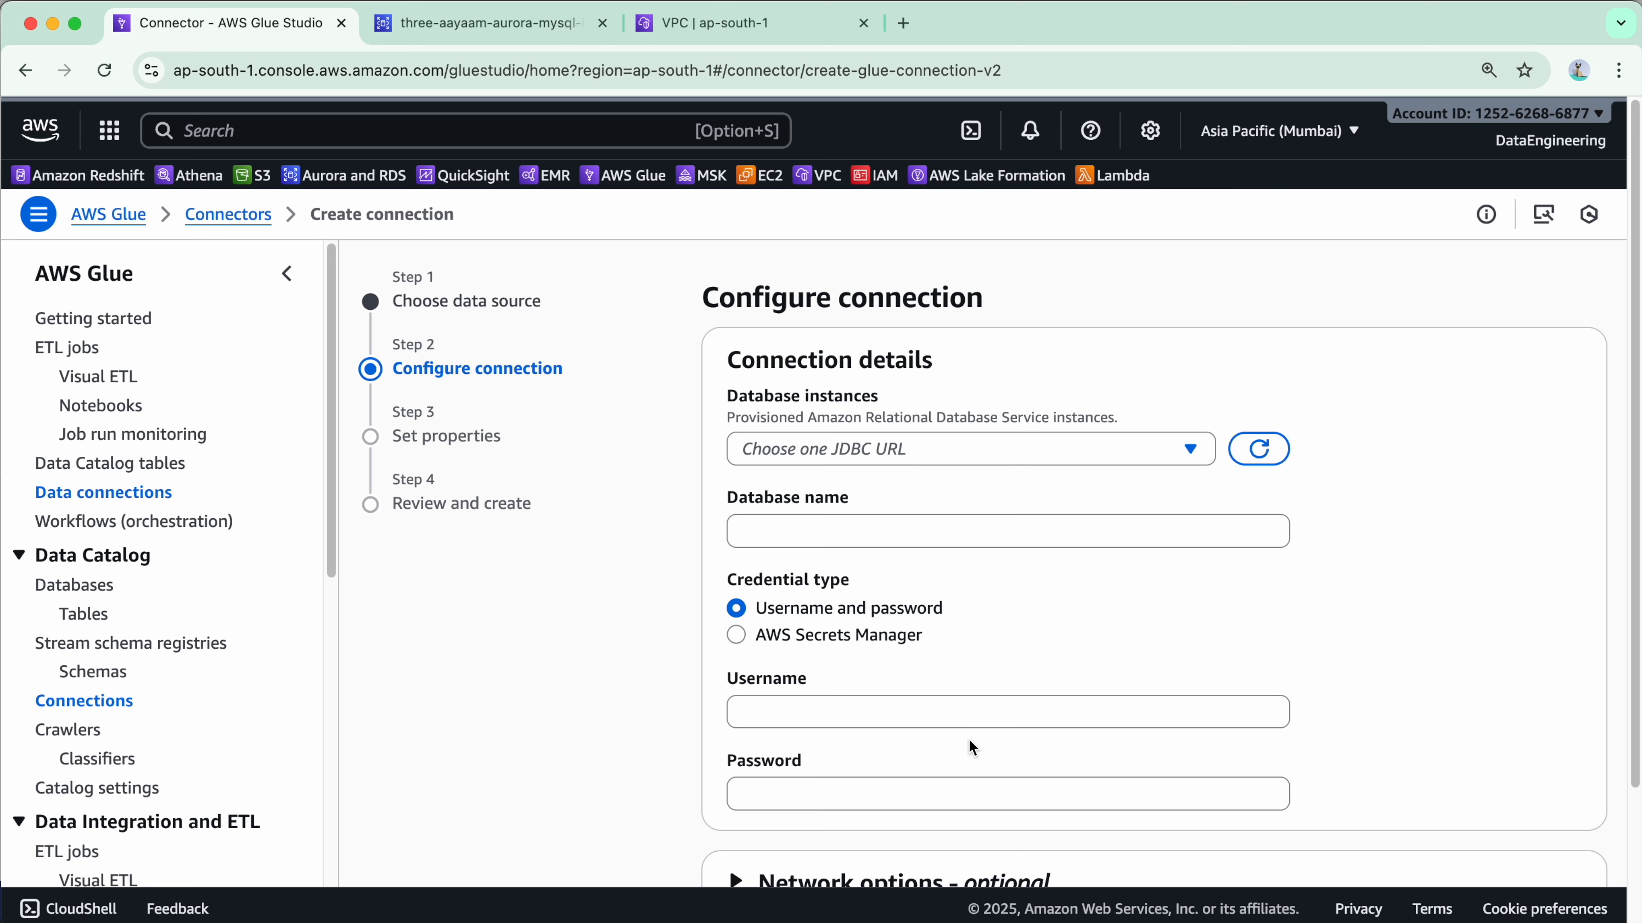
{"action": "left_click", "coordinate": [1075, 447]}
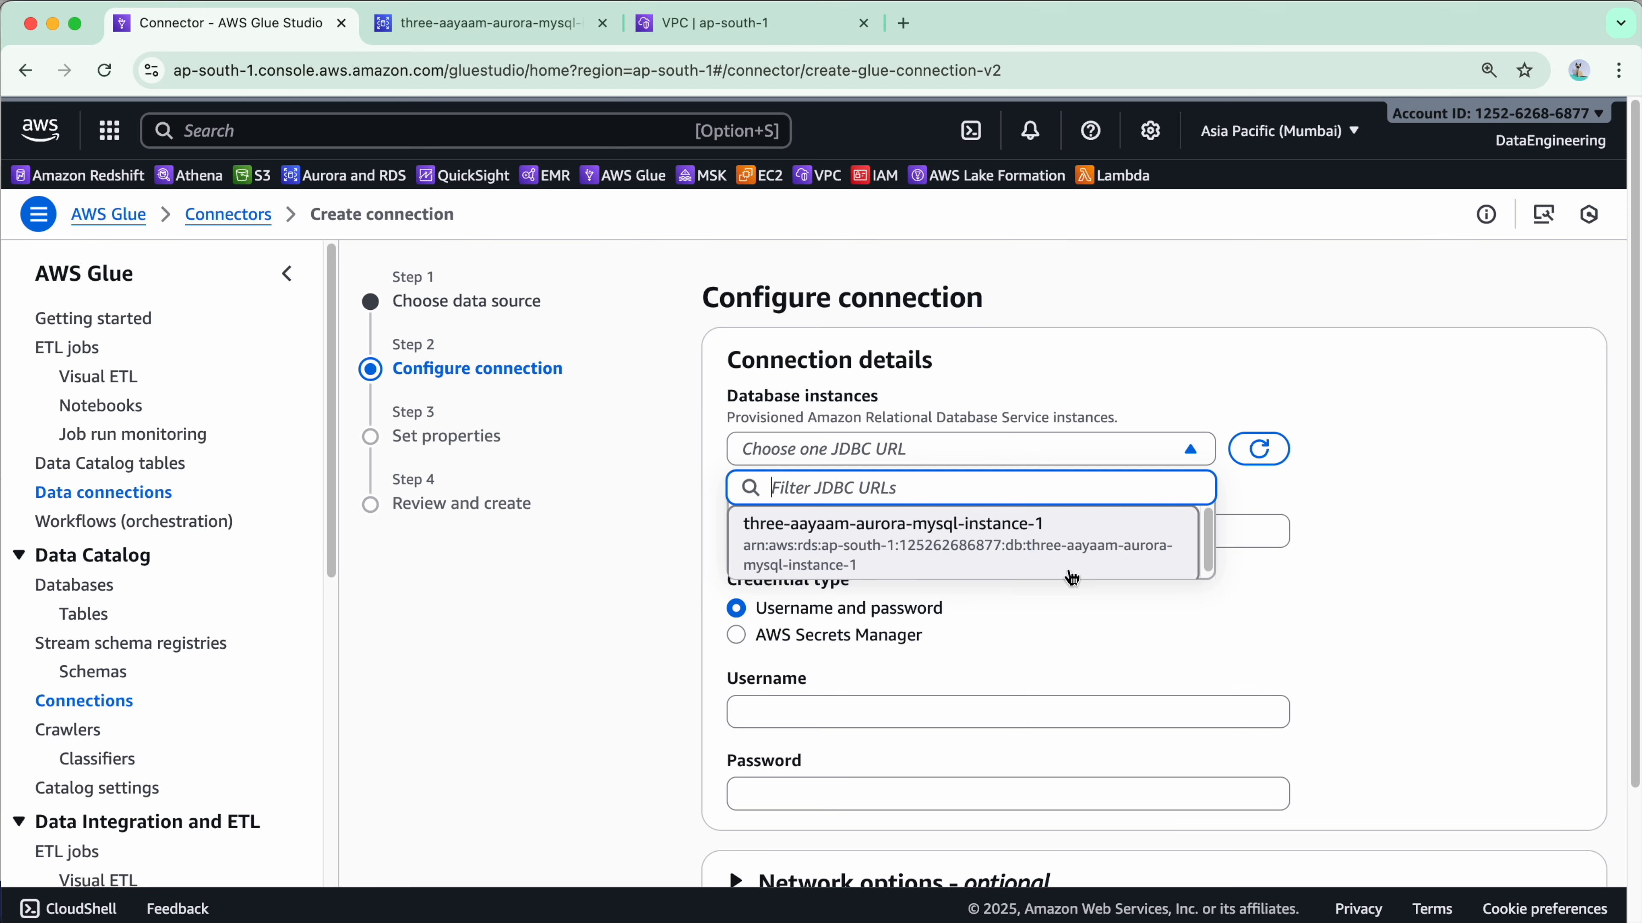
Verify the instance identifier three-aayaam-aurora-mysql-instance-1 in RDS, then reopen Glue's Database instances list.
{"action": "left_click", "coordinate": [481, 23]}
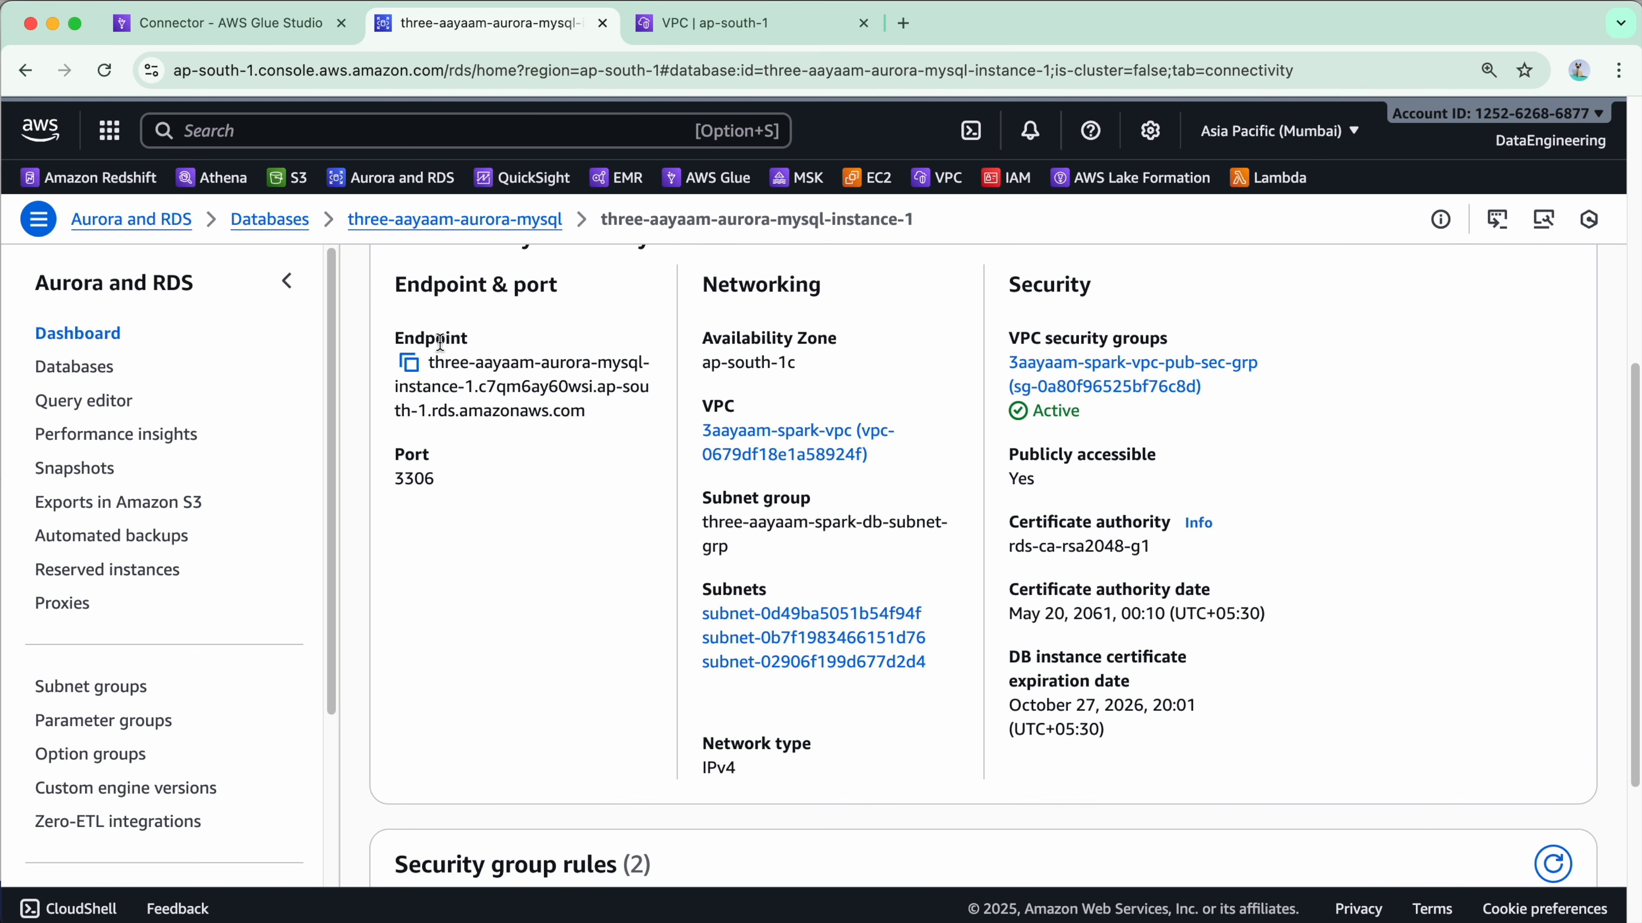
{"action": "scroll", "coordinate": [453, 401], "scroll_direction": "up", "scroll_amount": 8}
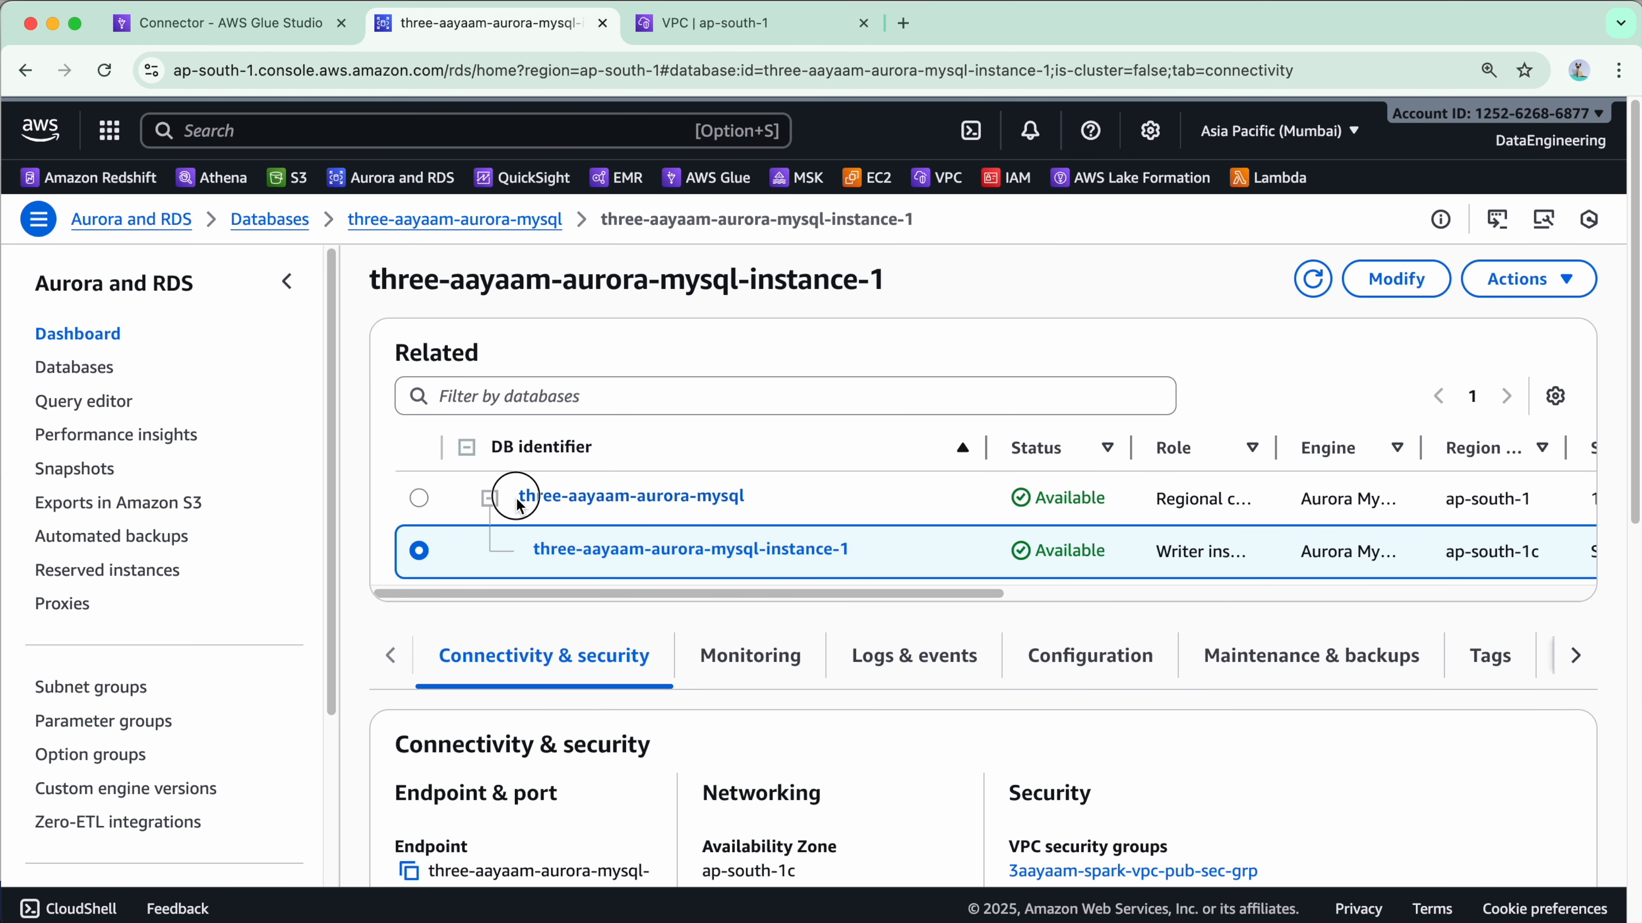
{"action": "left_click_drag", "start_coordinate": [519, 506], "coordinate": [744, 488]}
{"action": "left_click_drag", "start_coordinate": [851, 548], "coordinate": [537, 558]}
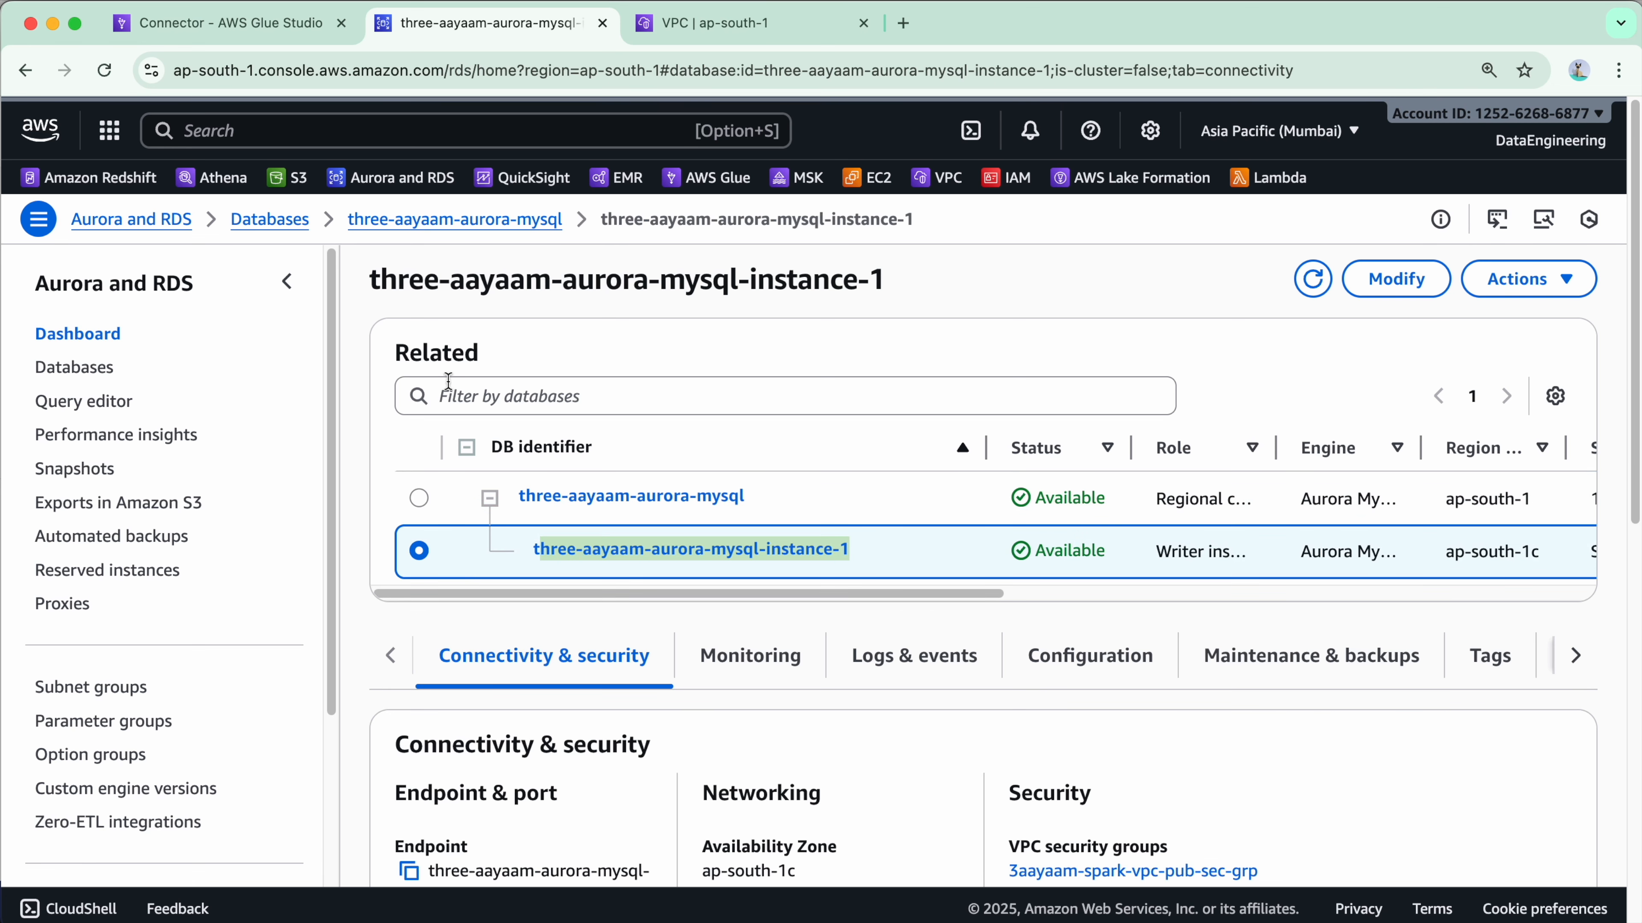
{"action": "left_click", "coordinate": [255, 26]}
{"action": "left_click", "coordinate": [867, 449]}
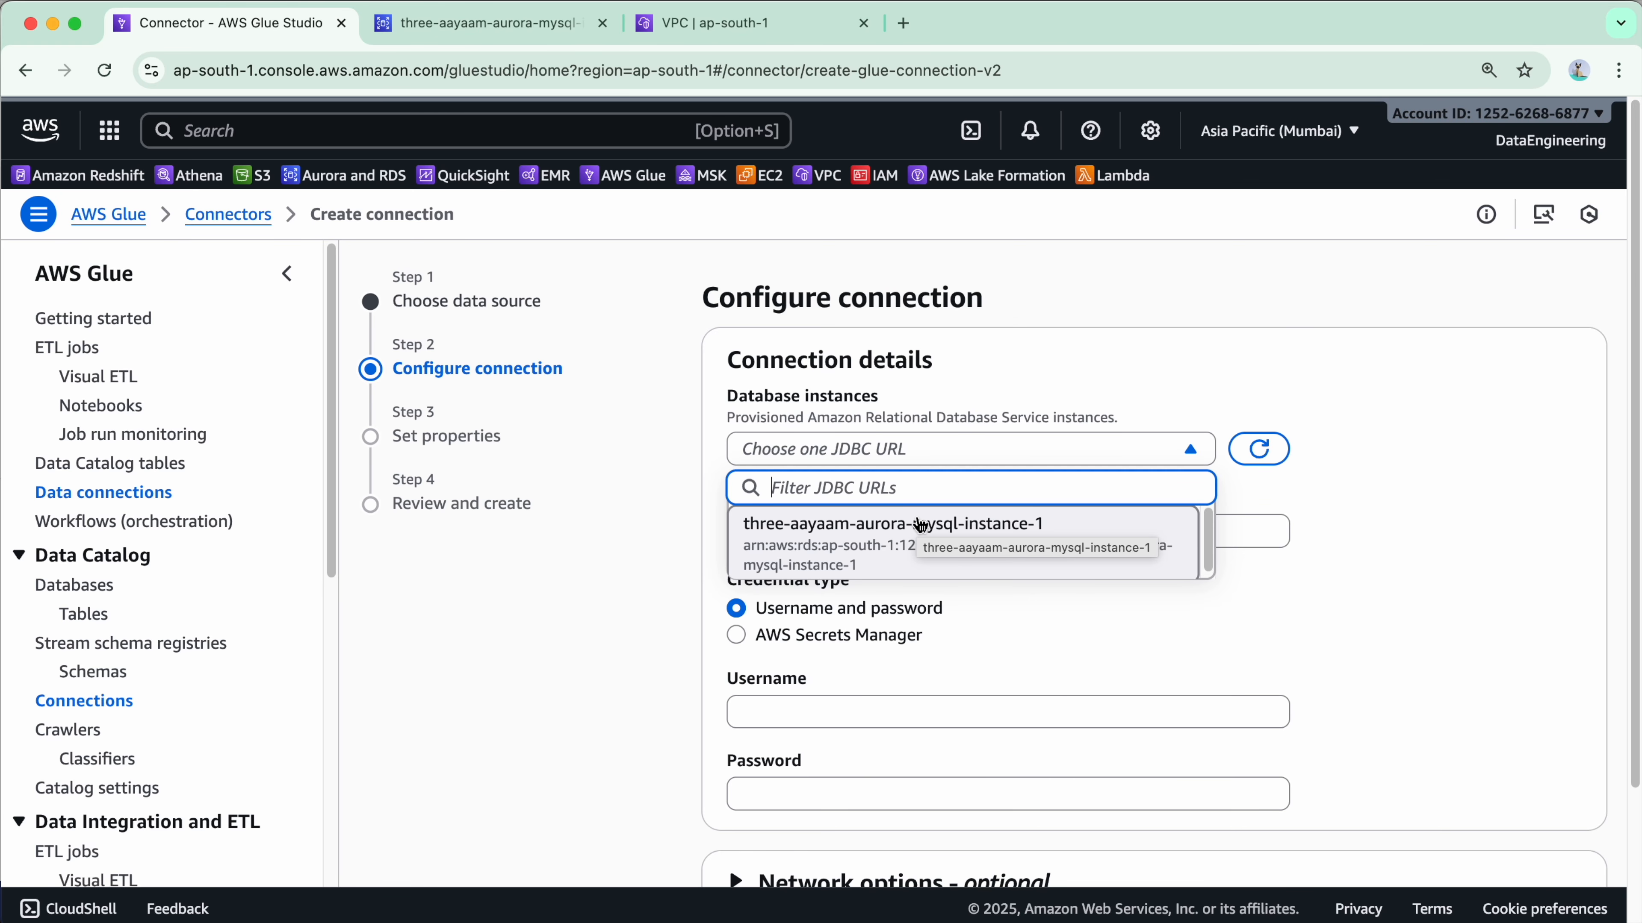
Target three-aayaam-aurora-mysql-instance-1 with database financedb, enter the admin password, and expand Network options.
{"action": "left_click", "coordinate": [922, 542]}
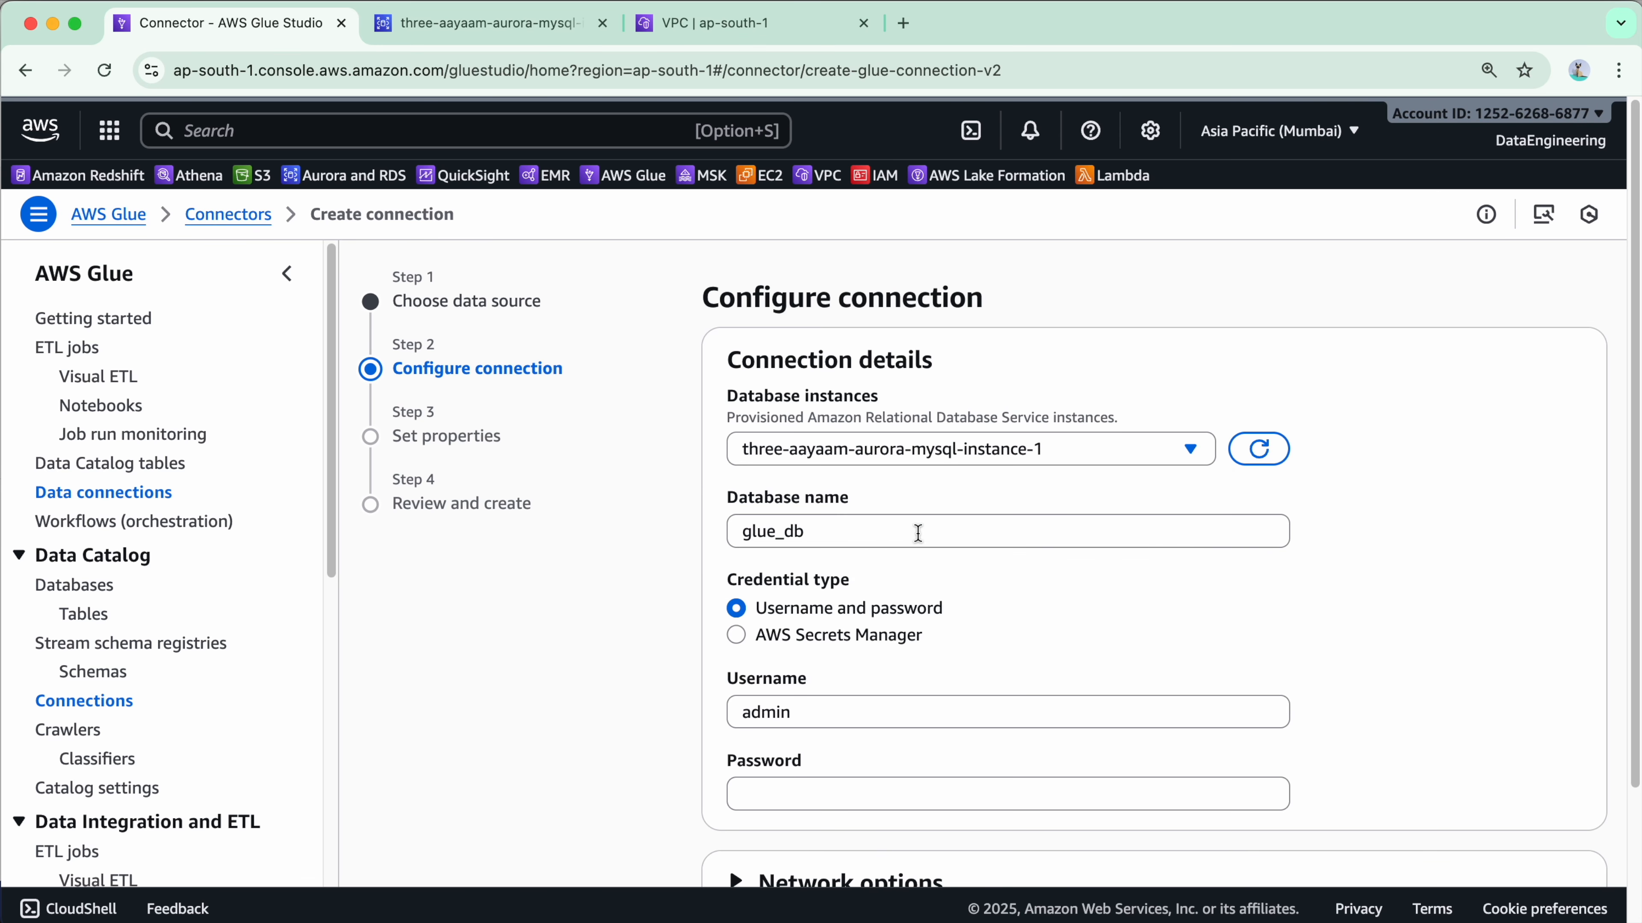
{"action": "scroll", "coordinate": [840, 530], "scroll_direction": "down", "scroll_amount": 5}
{"action": "left_click_drag", "start_coordinate": [833, 375], "coordinate": [722, 366]}
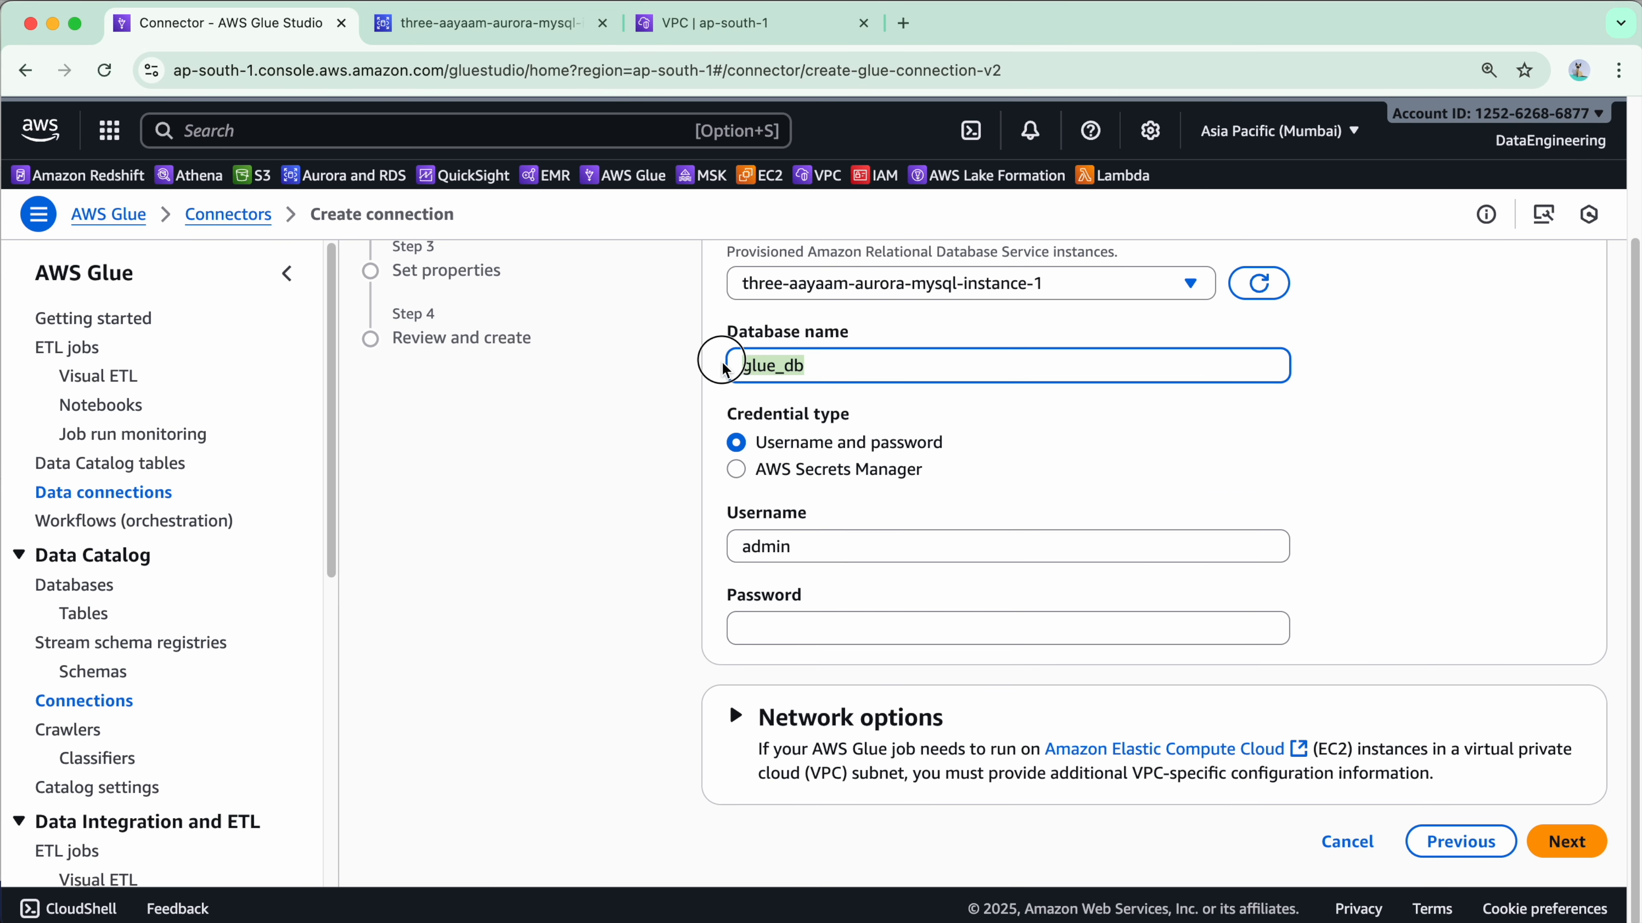
{"action": "type", "text": "financedb"}
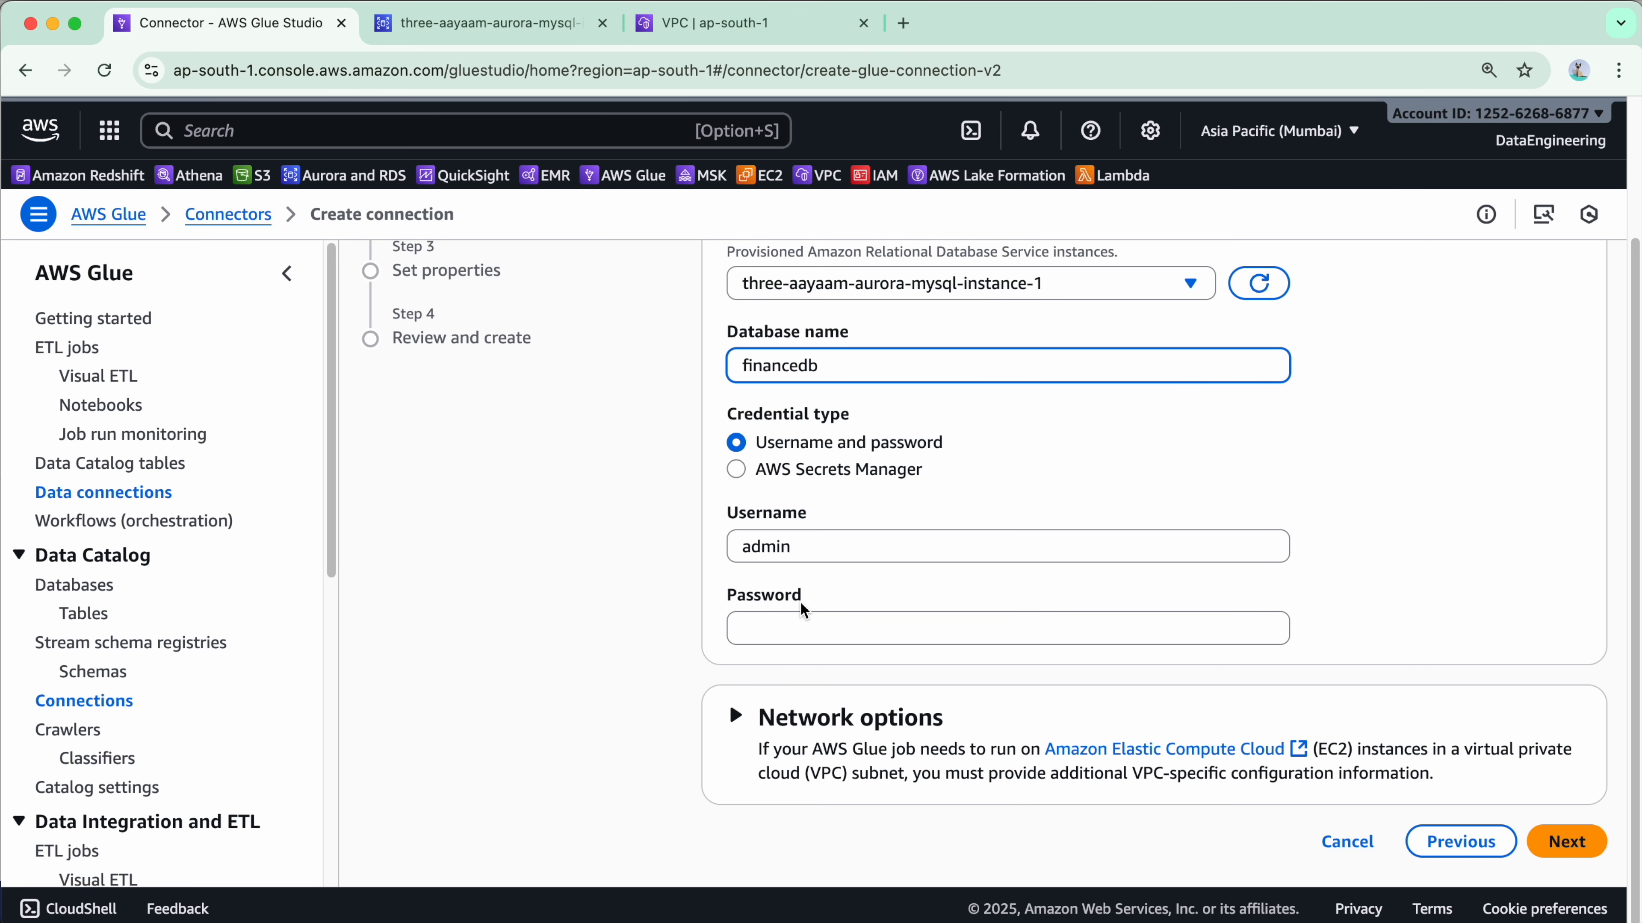
{"action": "left_click", "coordinate": [799, 624]}
{"action": "type", "text": "admin12345"}
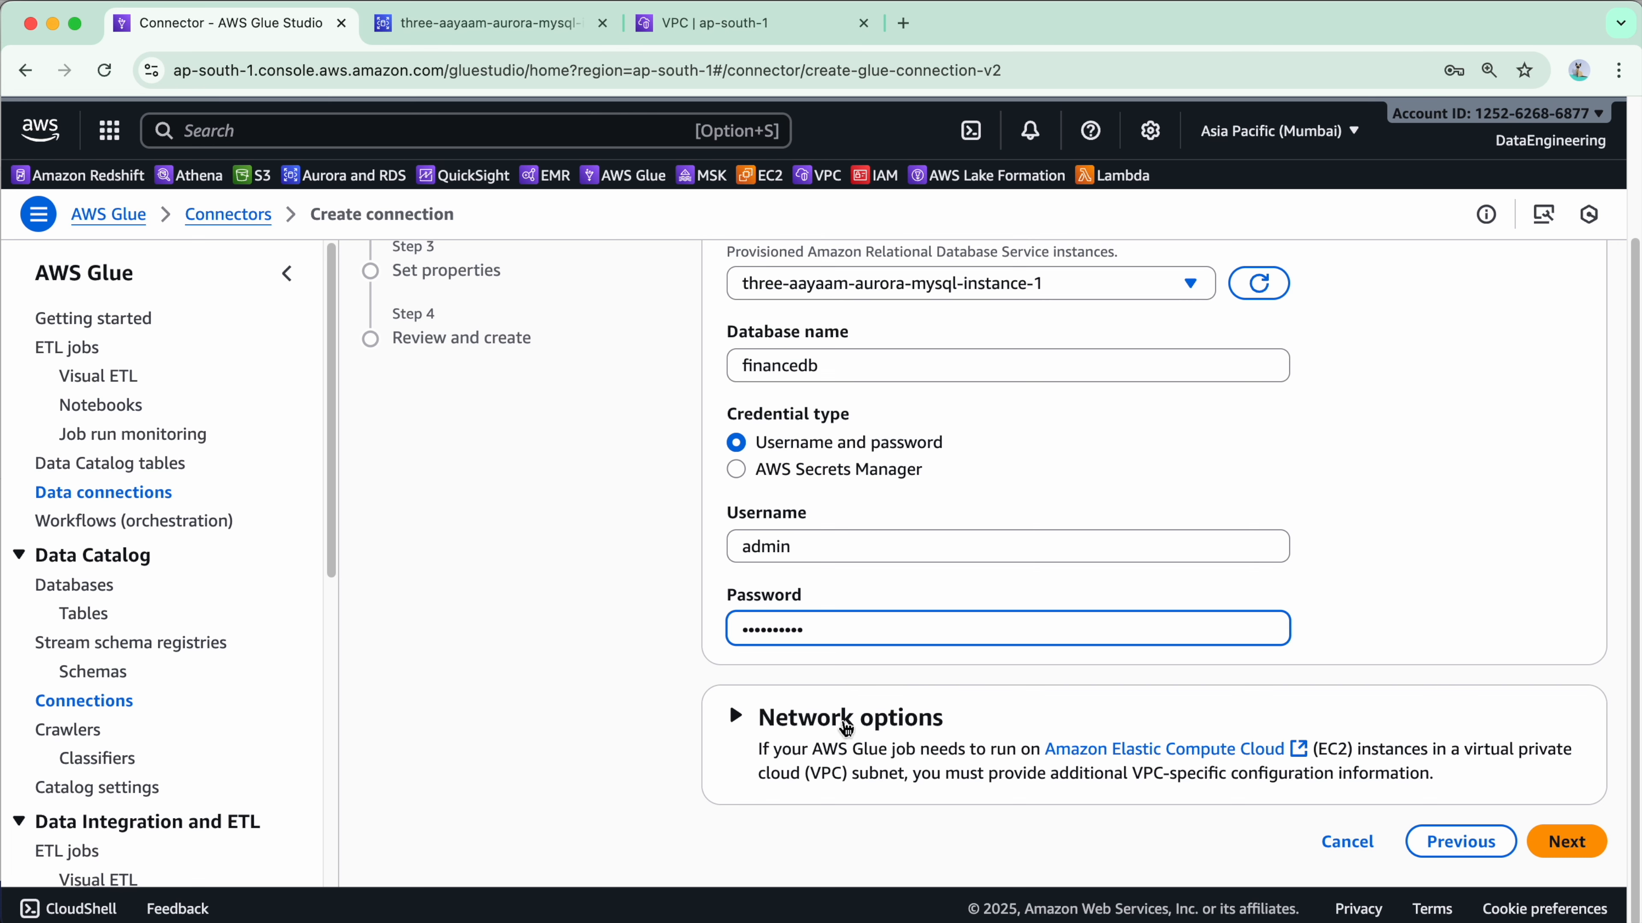
{"action": "left_click", "coordinate": [844, 719]}
{"action": "scroll", "coordinate": [1003, 594], "scroll_direction": "down", "scroll_amount": 3}
{"action": "scroll", "coordinate": [1004, 595], "scroll_direction": "down", "scroll_amount": 3}
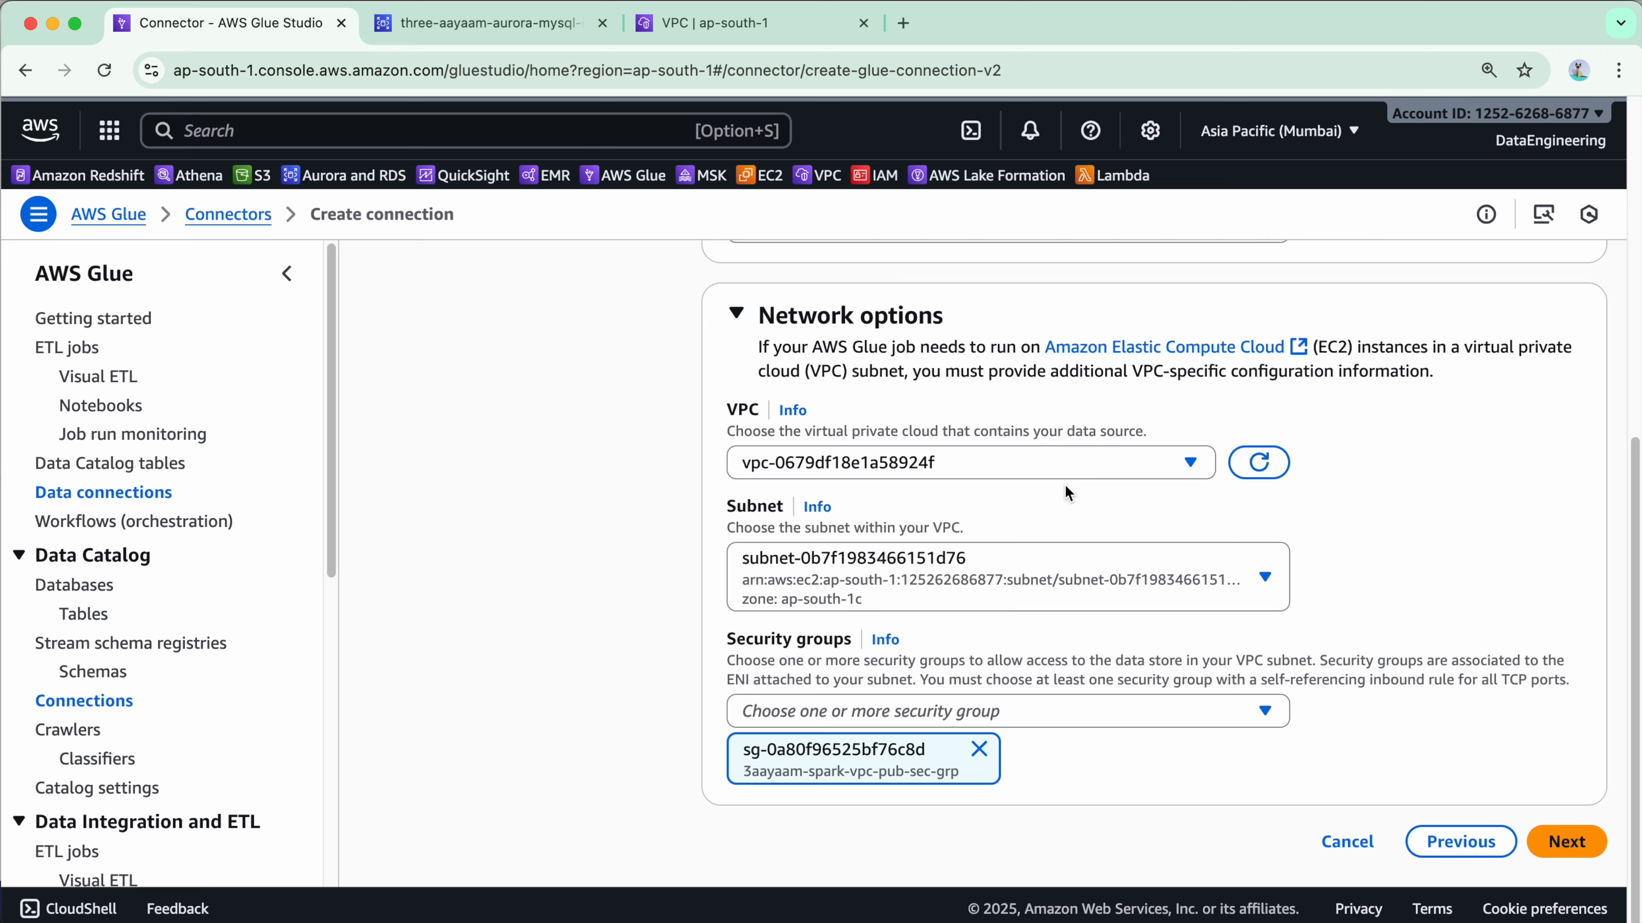
{"action": "left_click_drag", "start_coordinate": [755, 375], "coordinate": [1433, 392]}
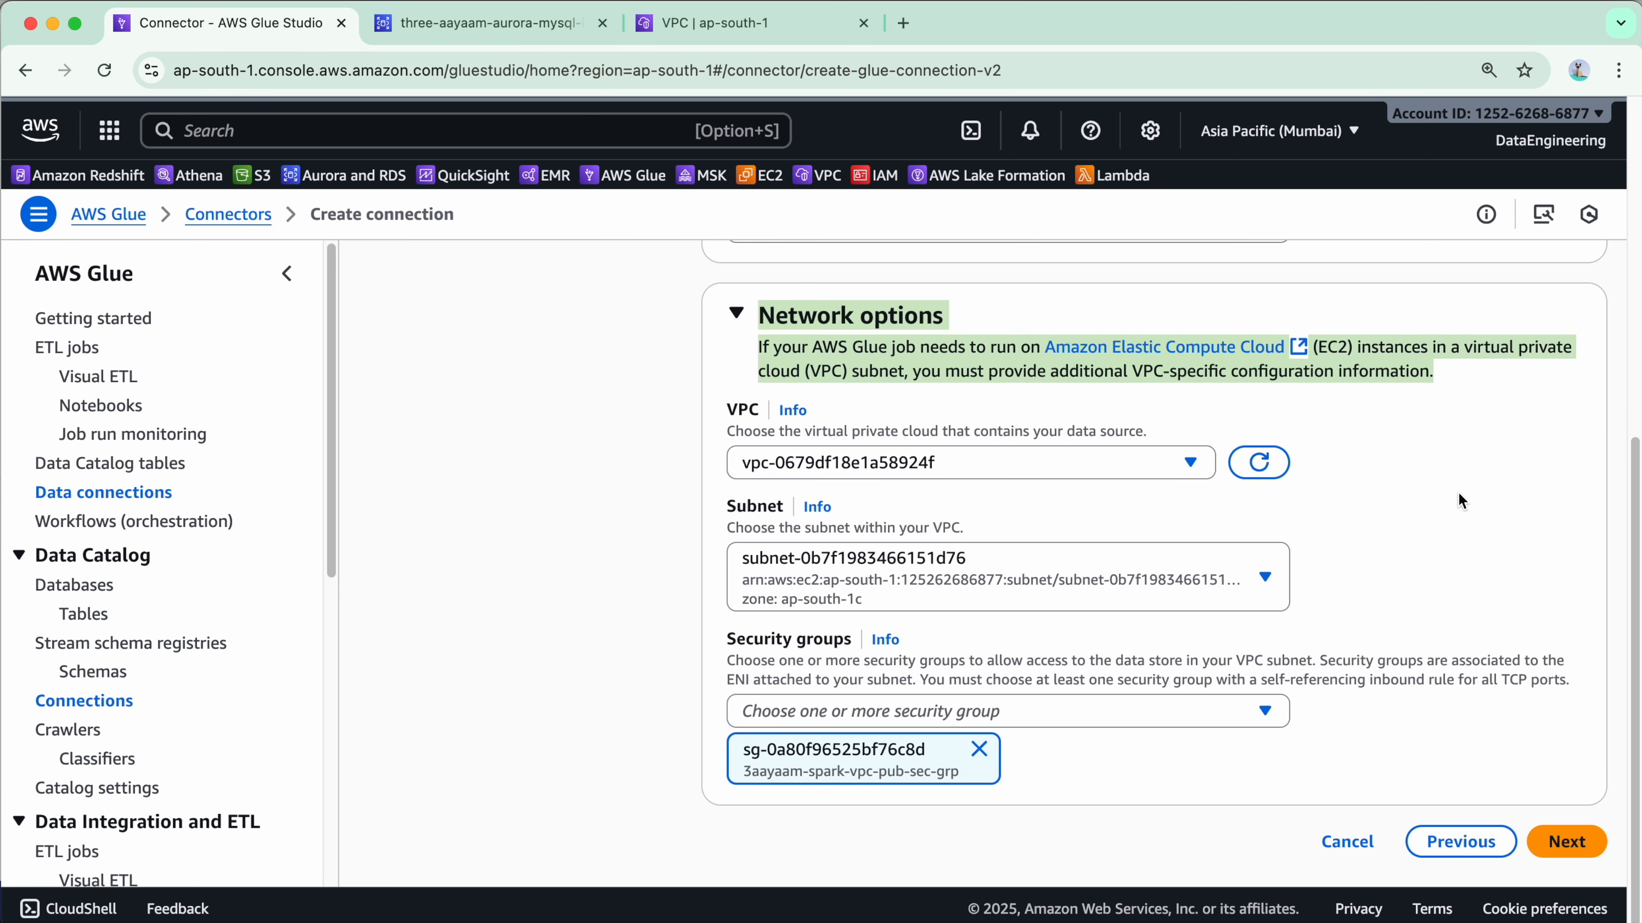
{"action": "left_click", "coordinate": [1447, 473]}
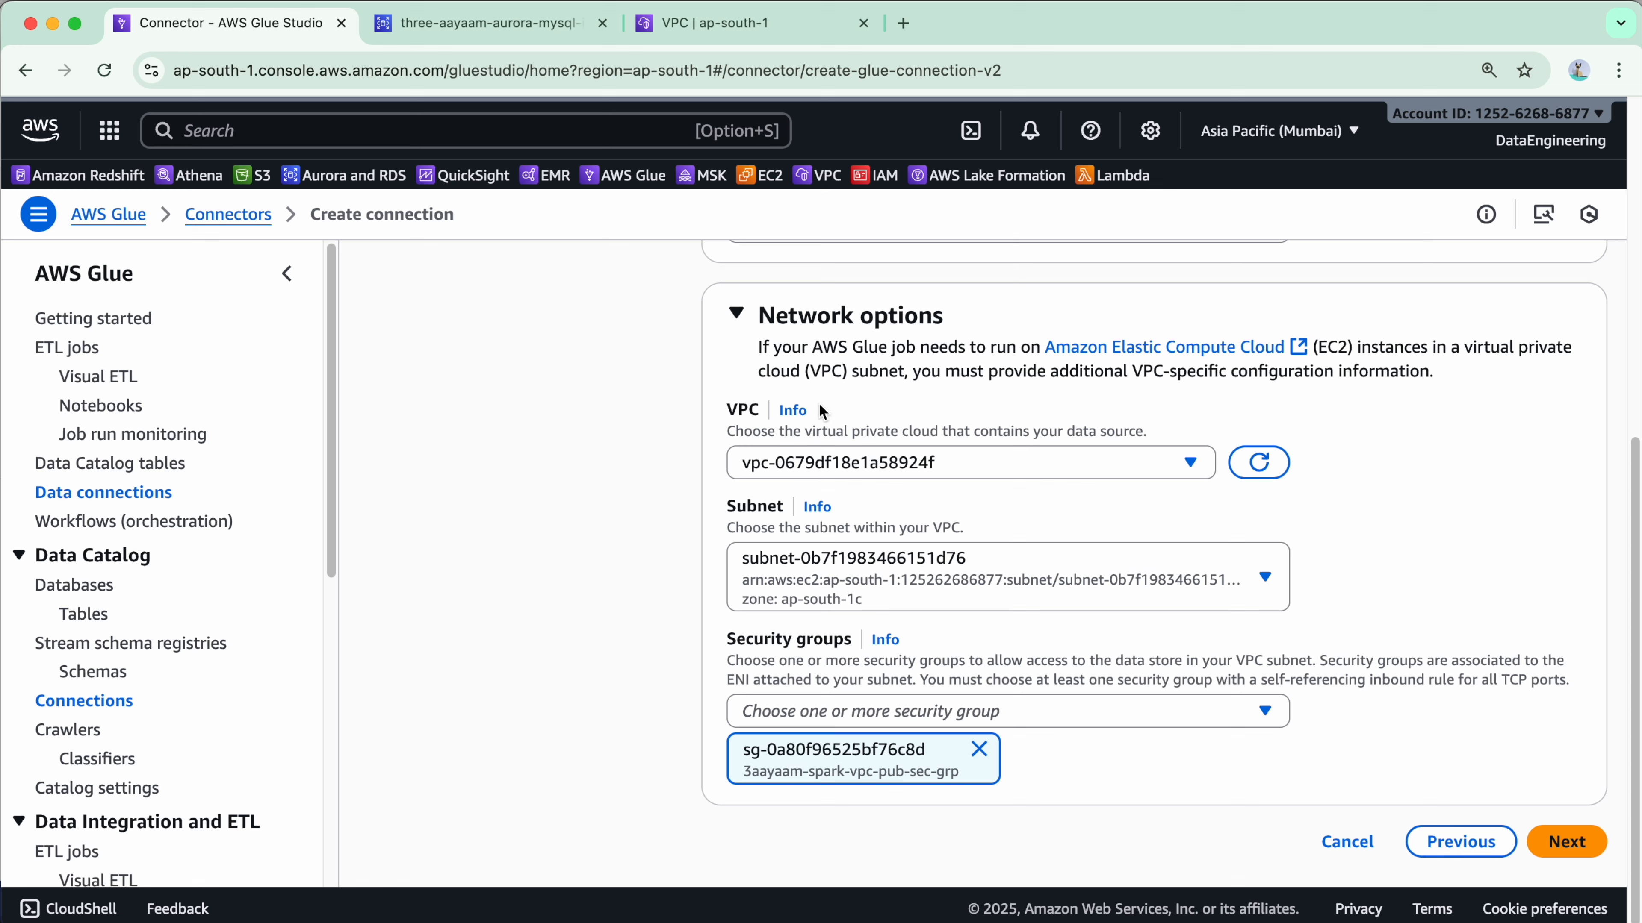
Keep the connection's existing VPC after reviewing its security groups in the VPC console.
{"action": "left_click", "coordinate": [1009, 458]}
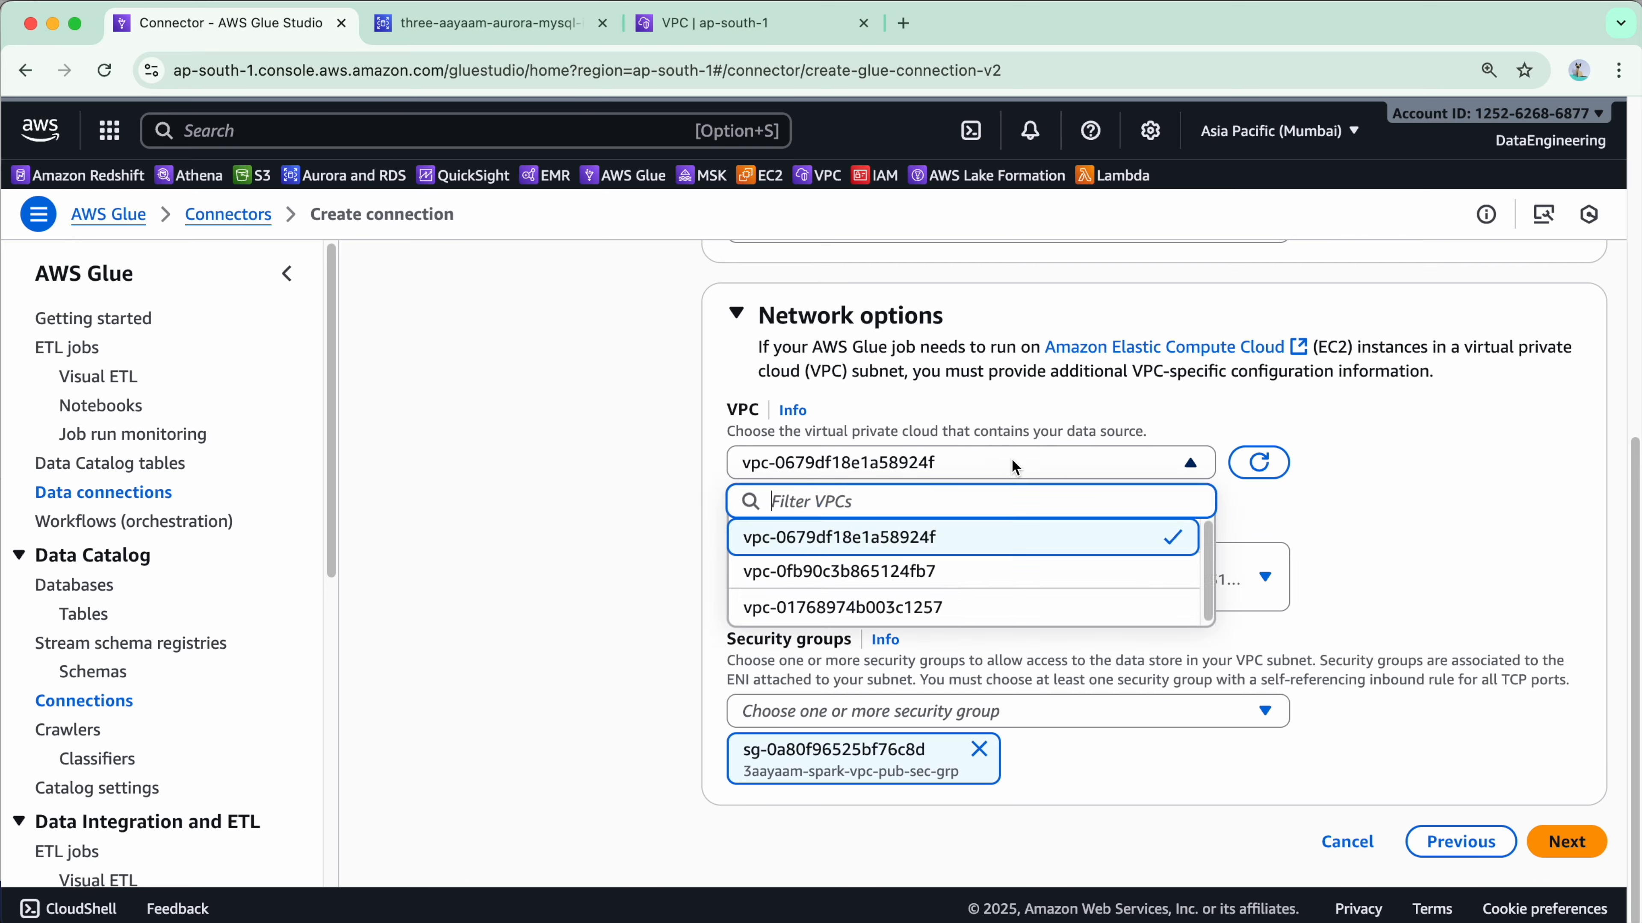
{"action": "left_click", "coordinate": [968, 479]}
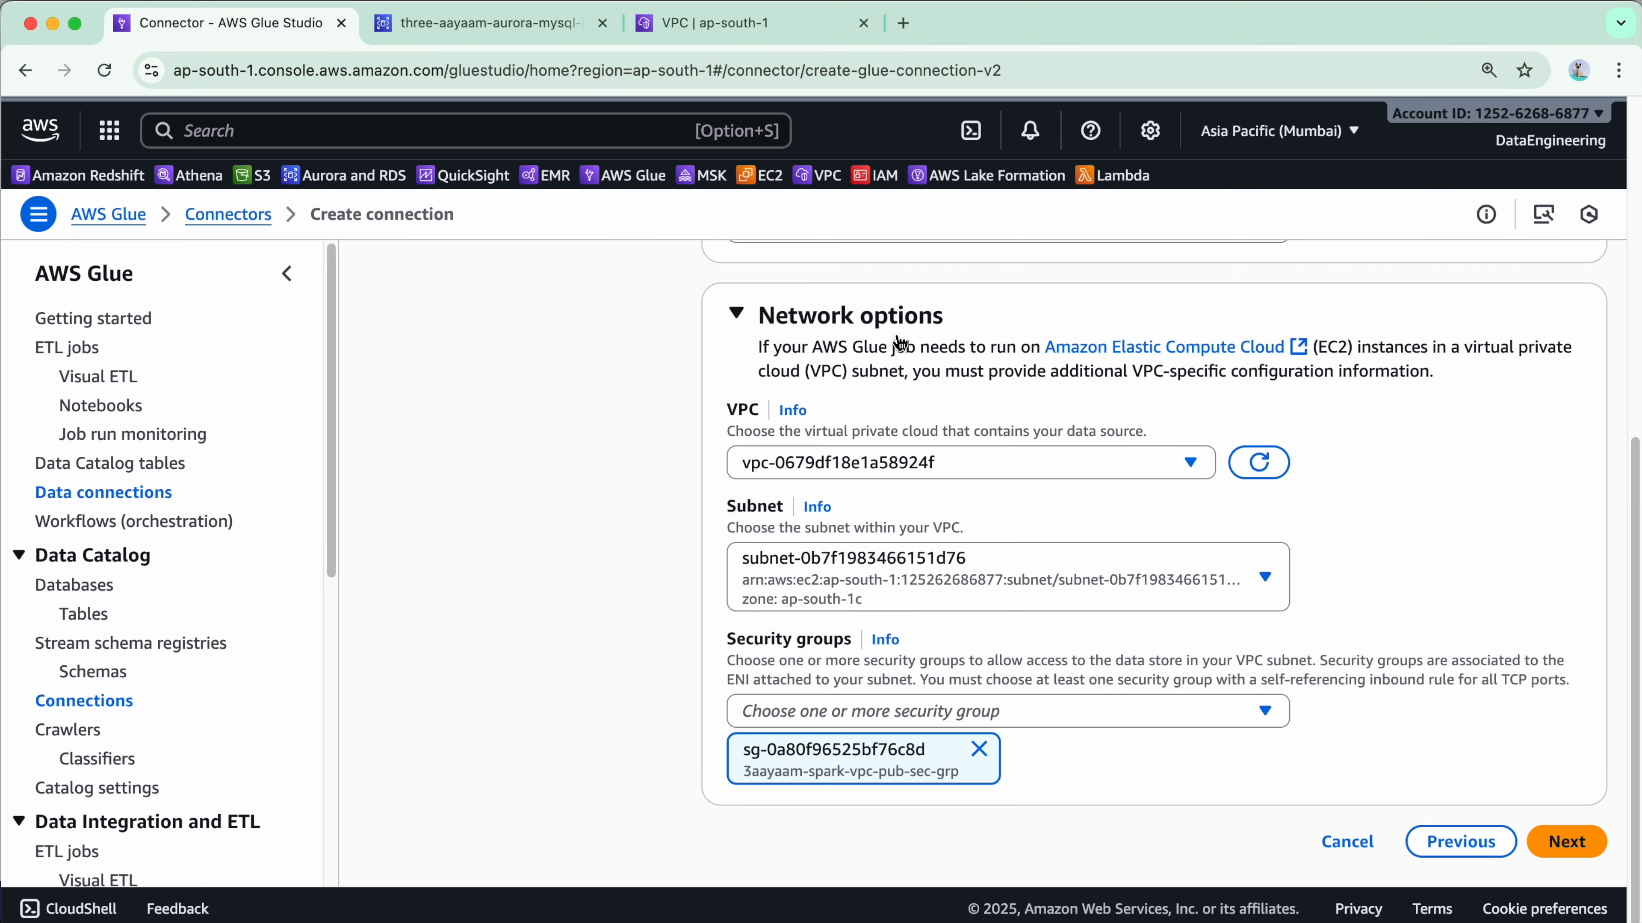
{"action": "left_click", "coordinate": [776, 25]}
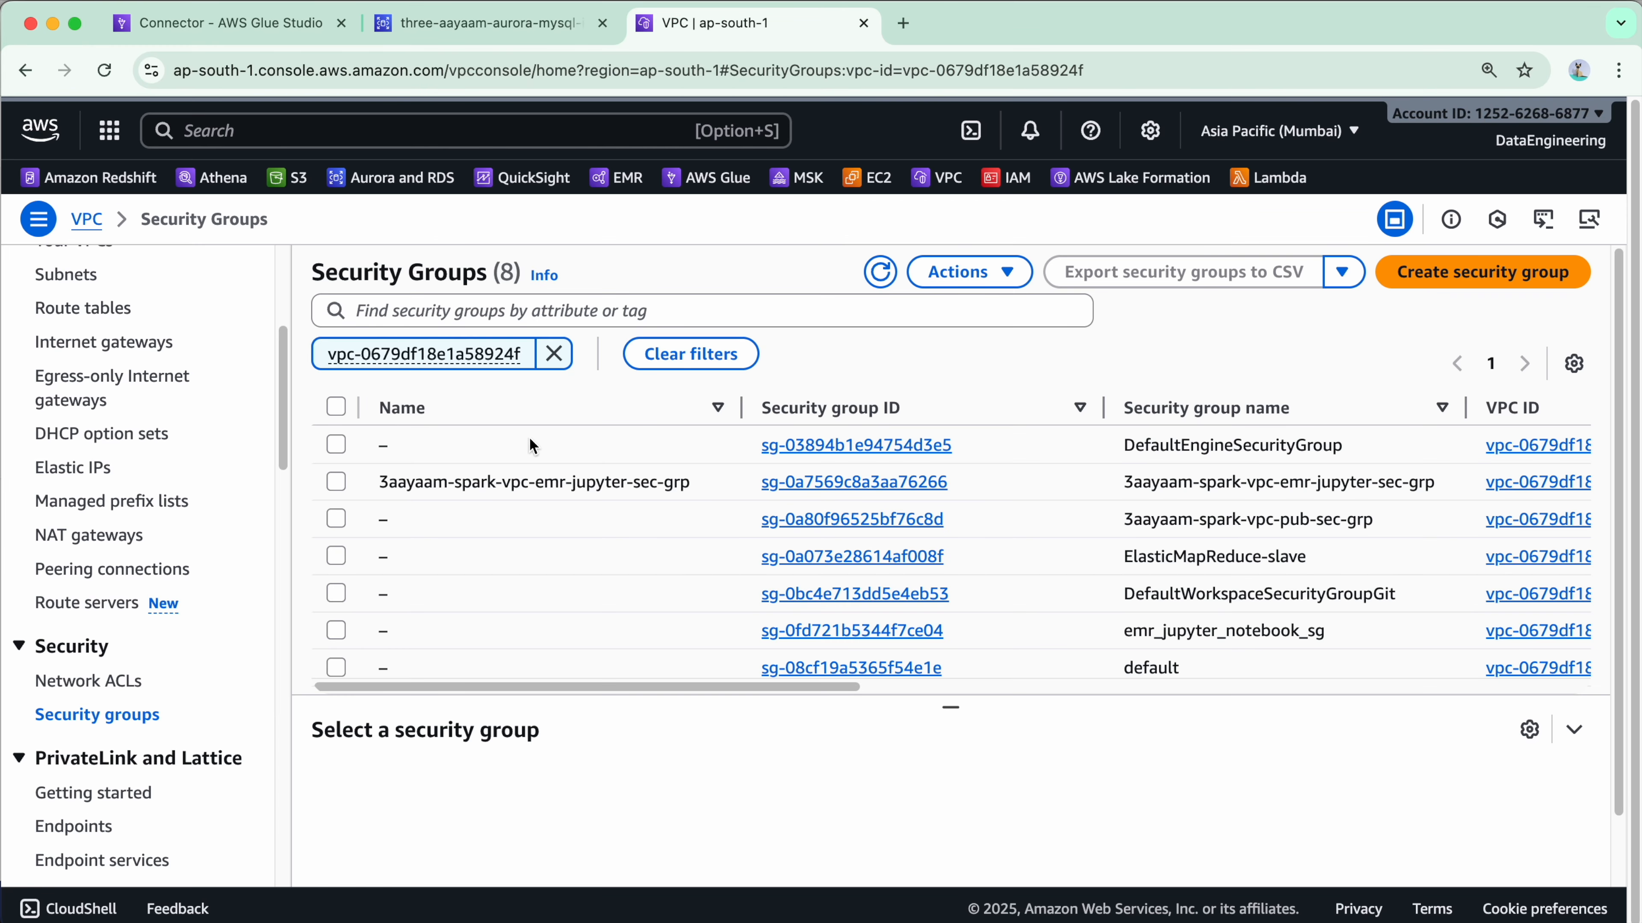
{"action": "scroll", "coordinate": [169, 389], "scroll_direction": "up", "scroll_amount": 3}
{"action": "scroll", "coordinate": [169, 388], "scroll_direction": "up", "scroll_amount": 3}
{"action": "left_click", "coordinate": [162, 370]}
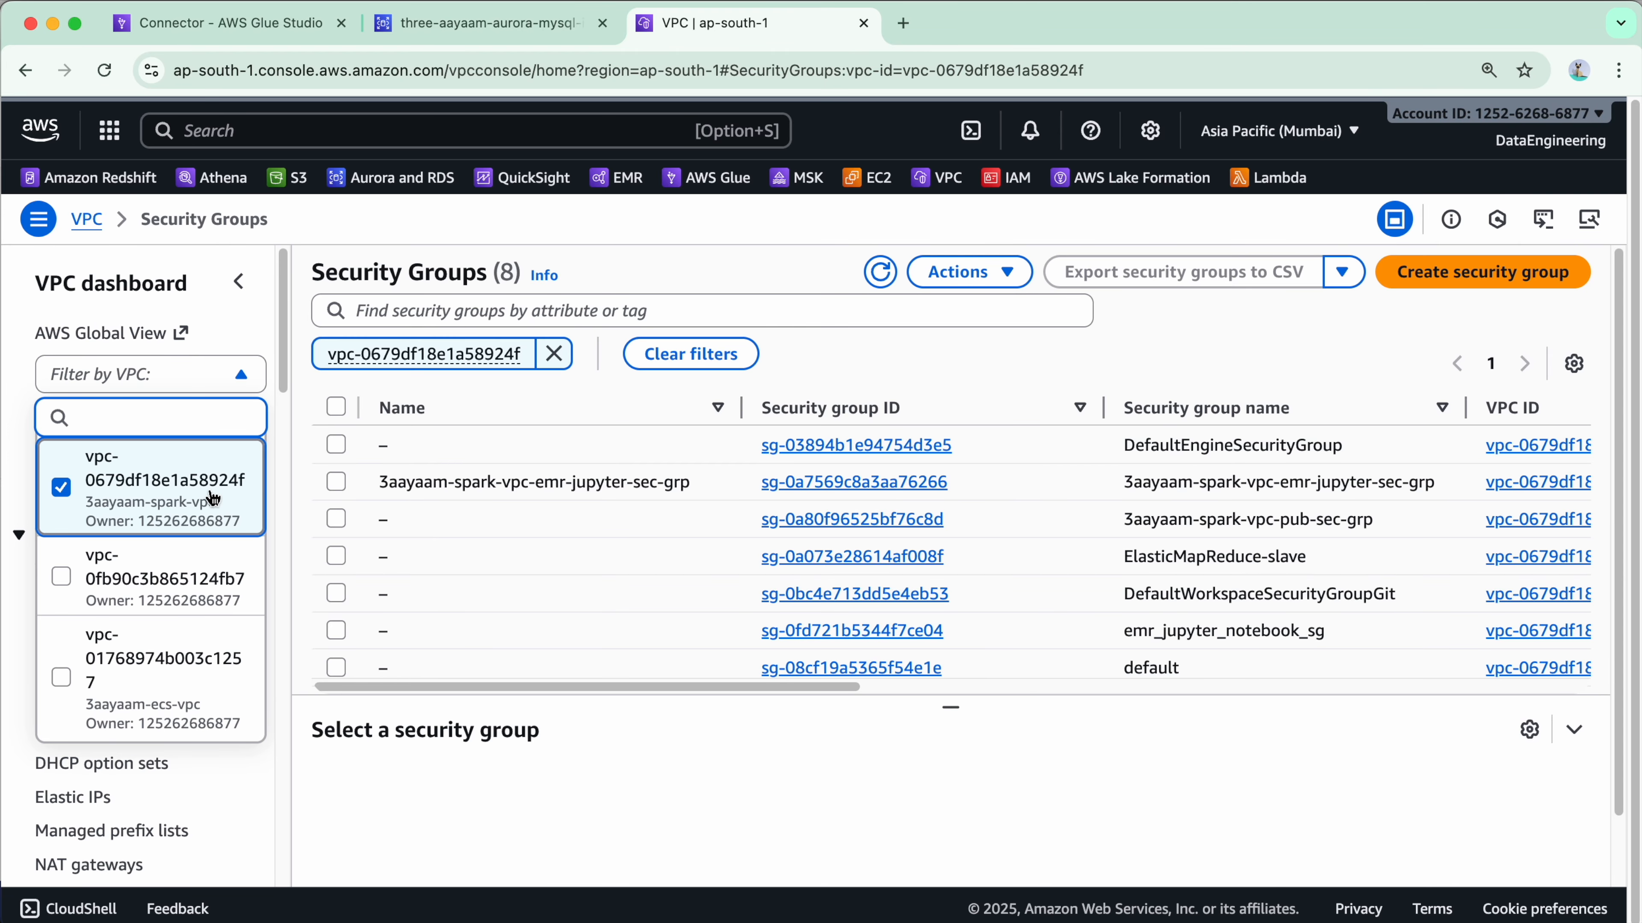
{"action": "left_click", "coordinate": [542, 436]}
{"action": "left_click", "coordinate": [278, 26]}
{"action": "left_click", "coordinate": [1043, 466]}
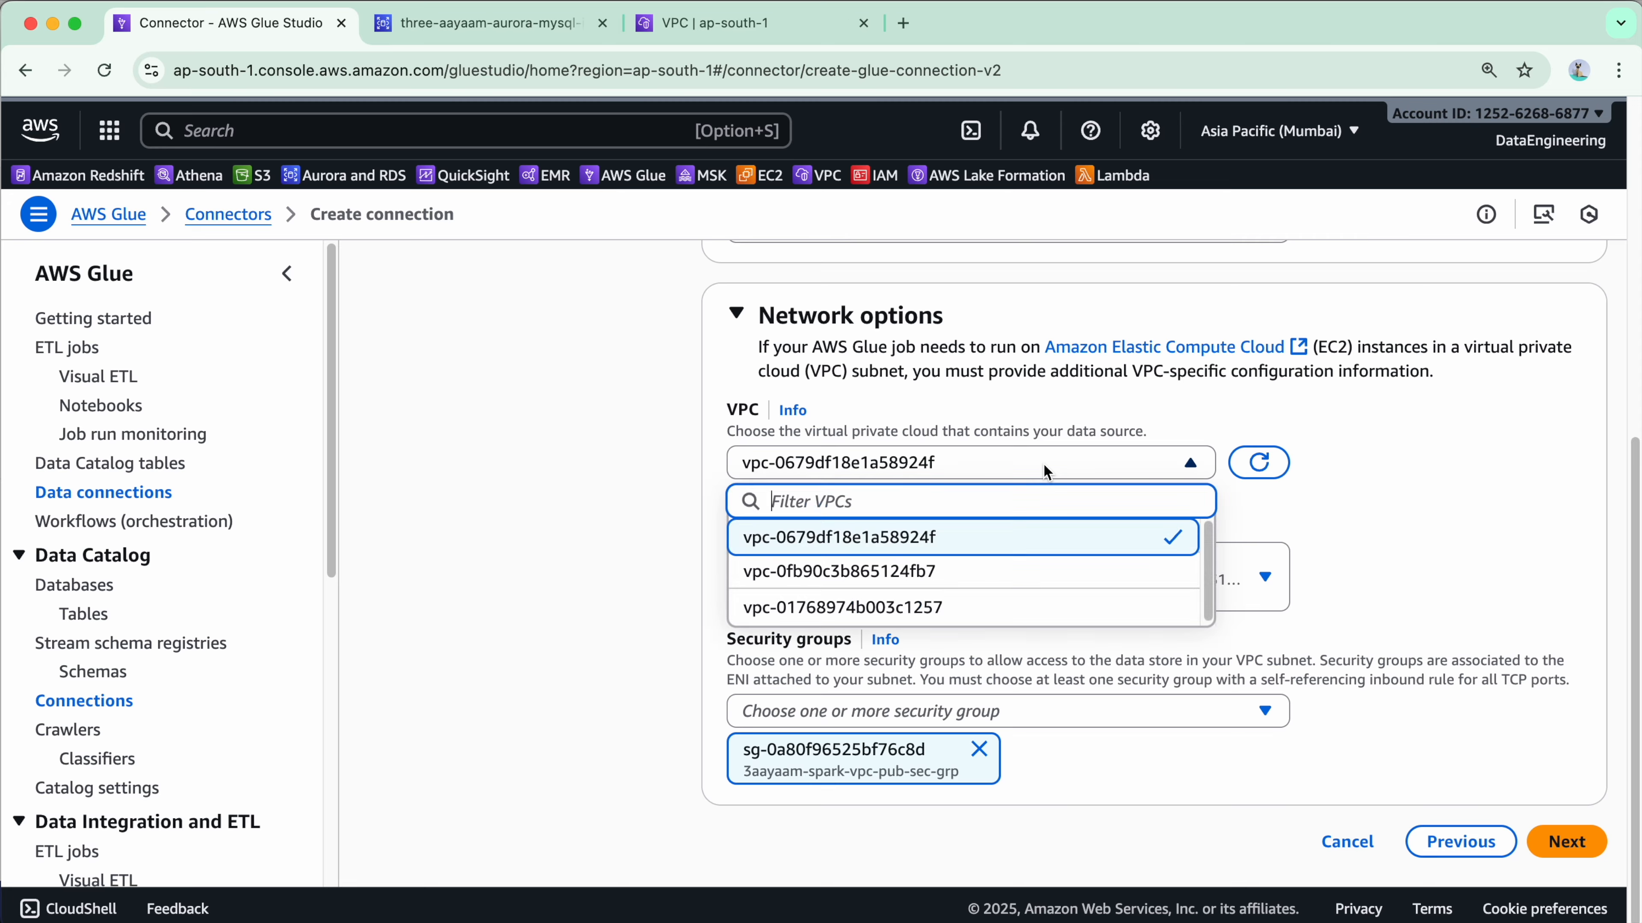
{"action": "left_click", "coordinate": [972, 540]}
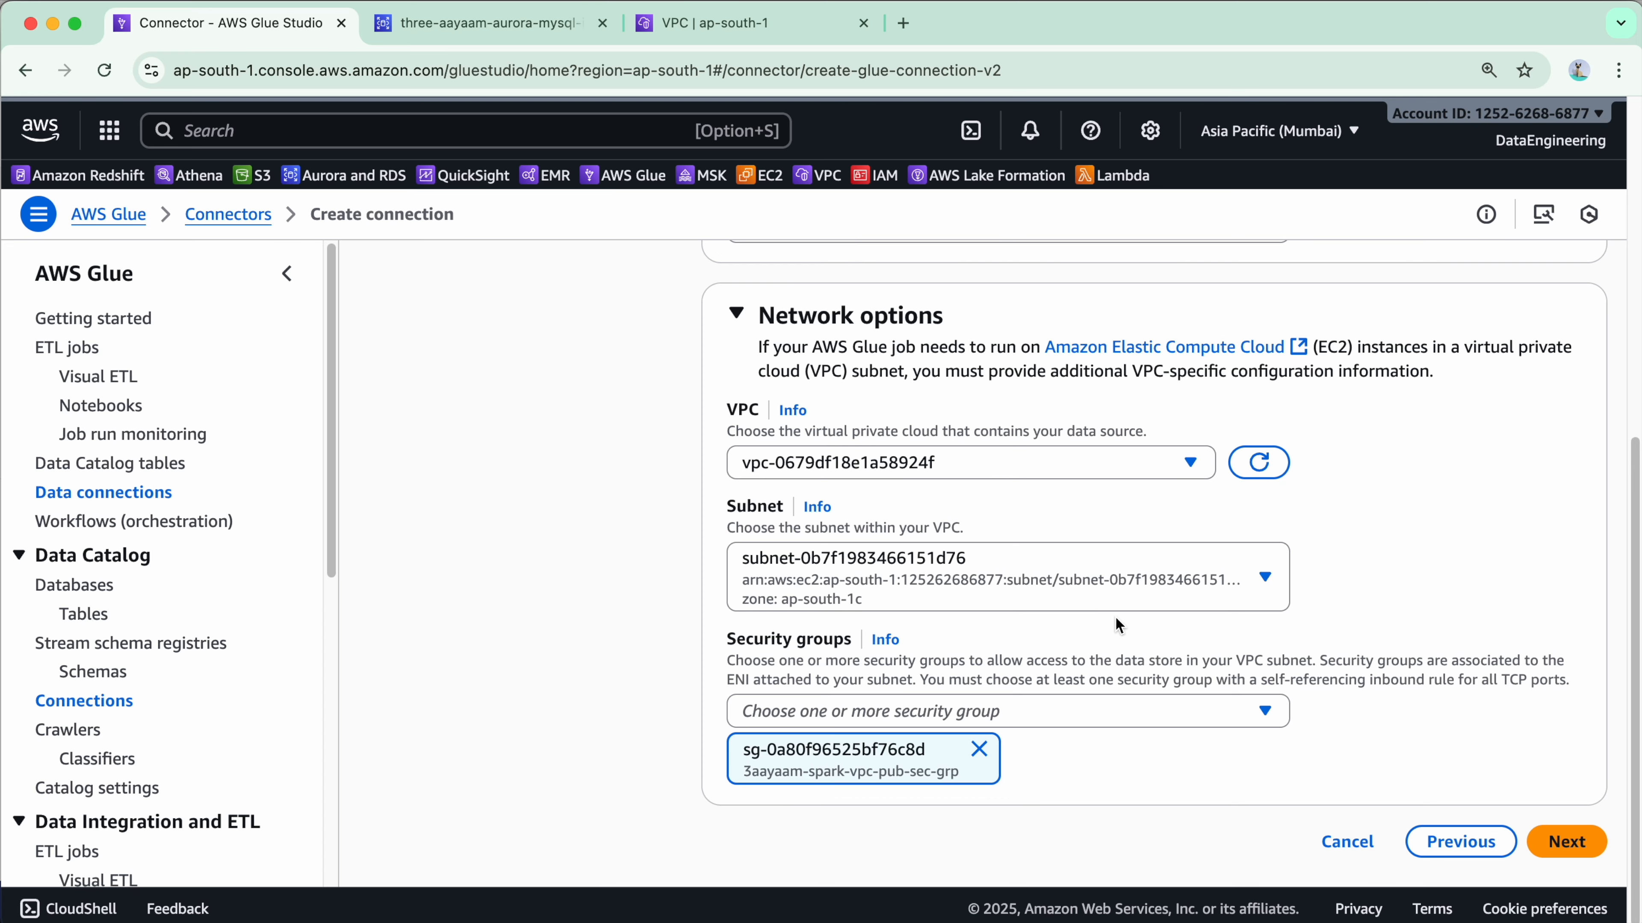
Use public subnet subnet-0d49ba5051b54f94f in ap-south-1a, confirmed in the VPC console.
{"action": "left_click", "coordinate": [1168, 577]}
{"action": "scroll", "coordinate": [1169, 475], "scroll_direction": "up", "scroll_amount": 5}
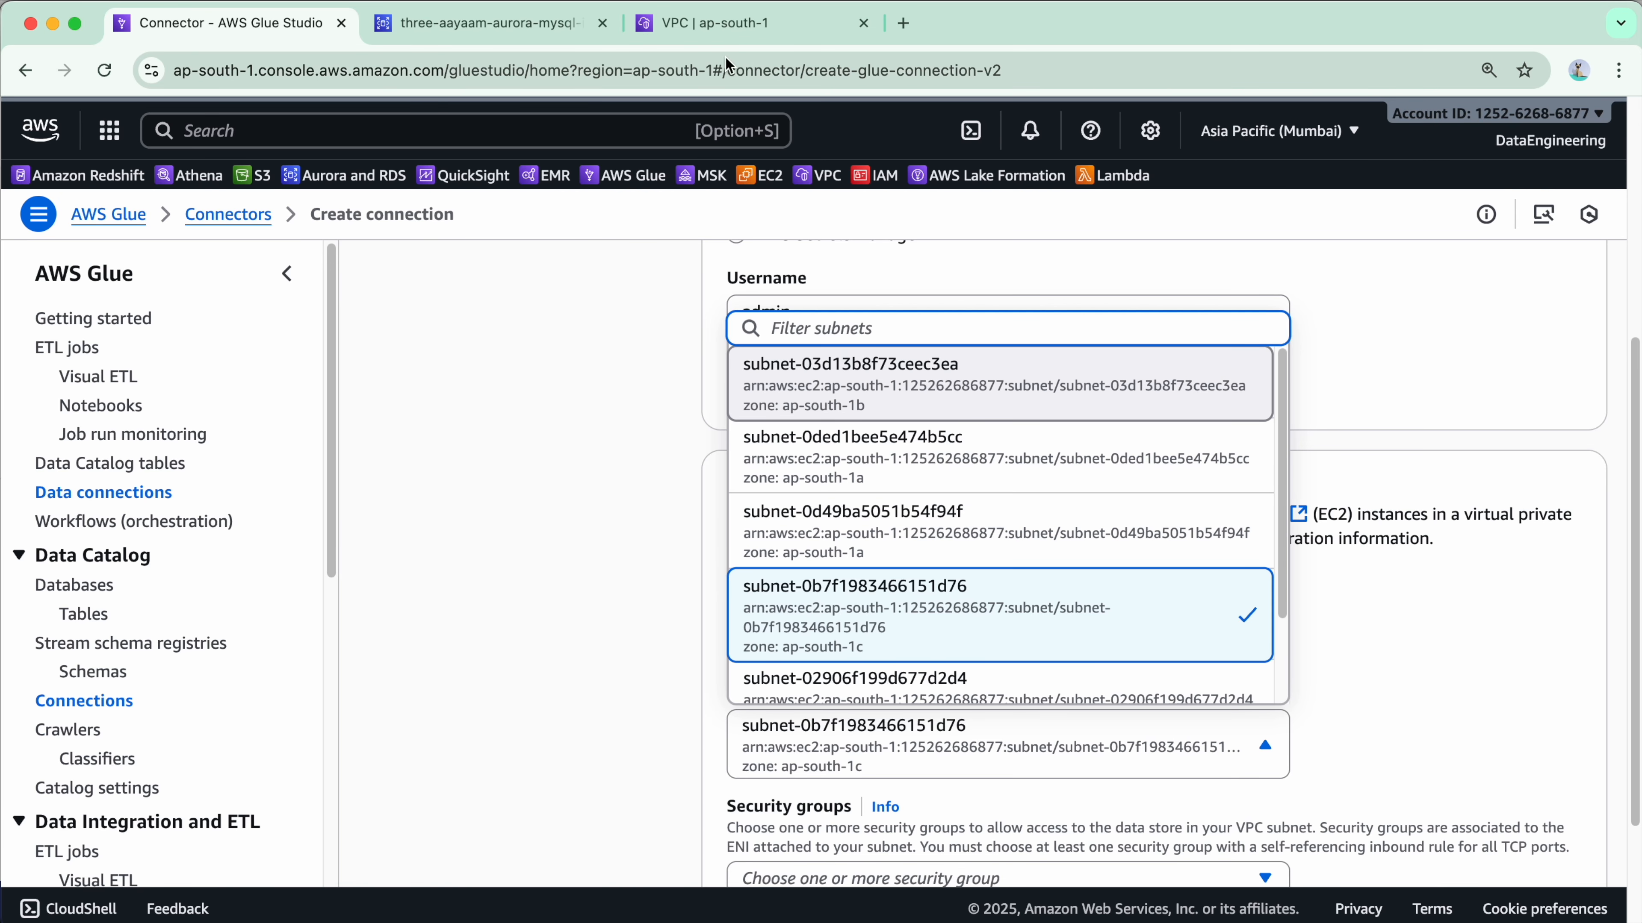
{"action": "left_click", "coordinate": [743, 23]}
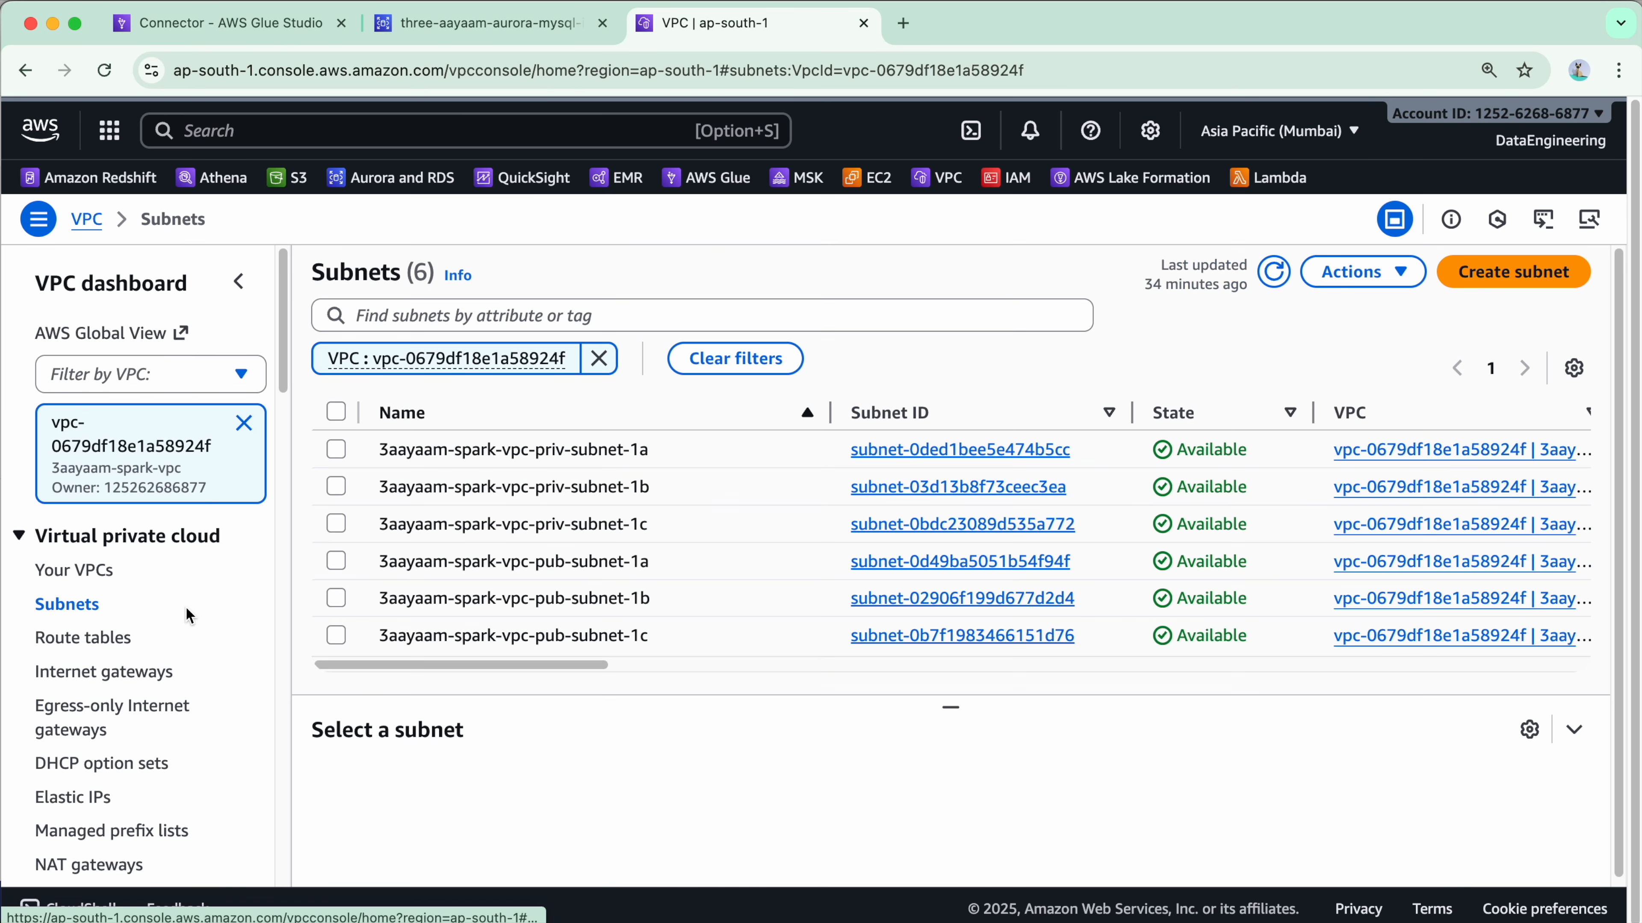
{"action": "left_click", "coordinate": [627, 569]}
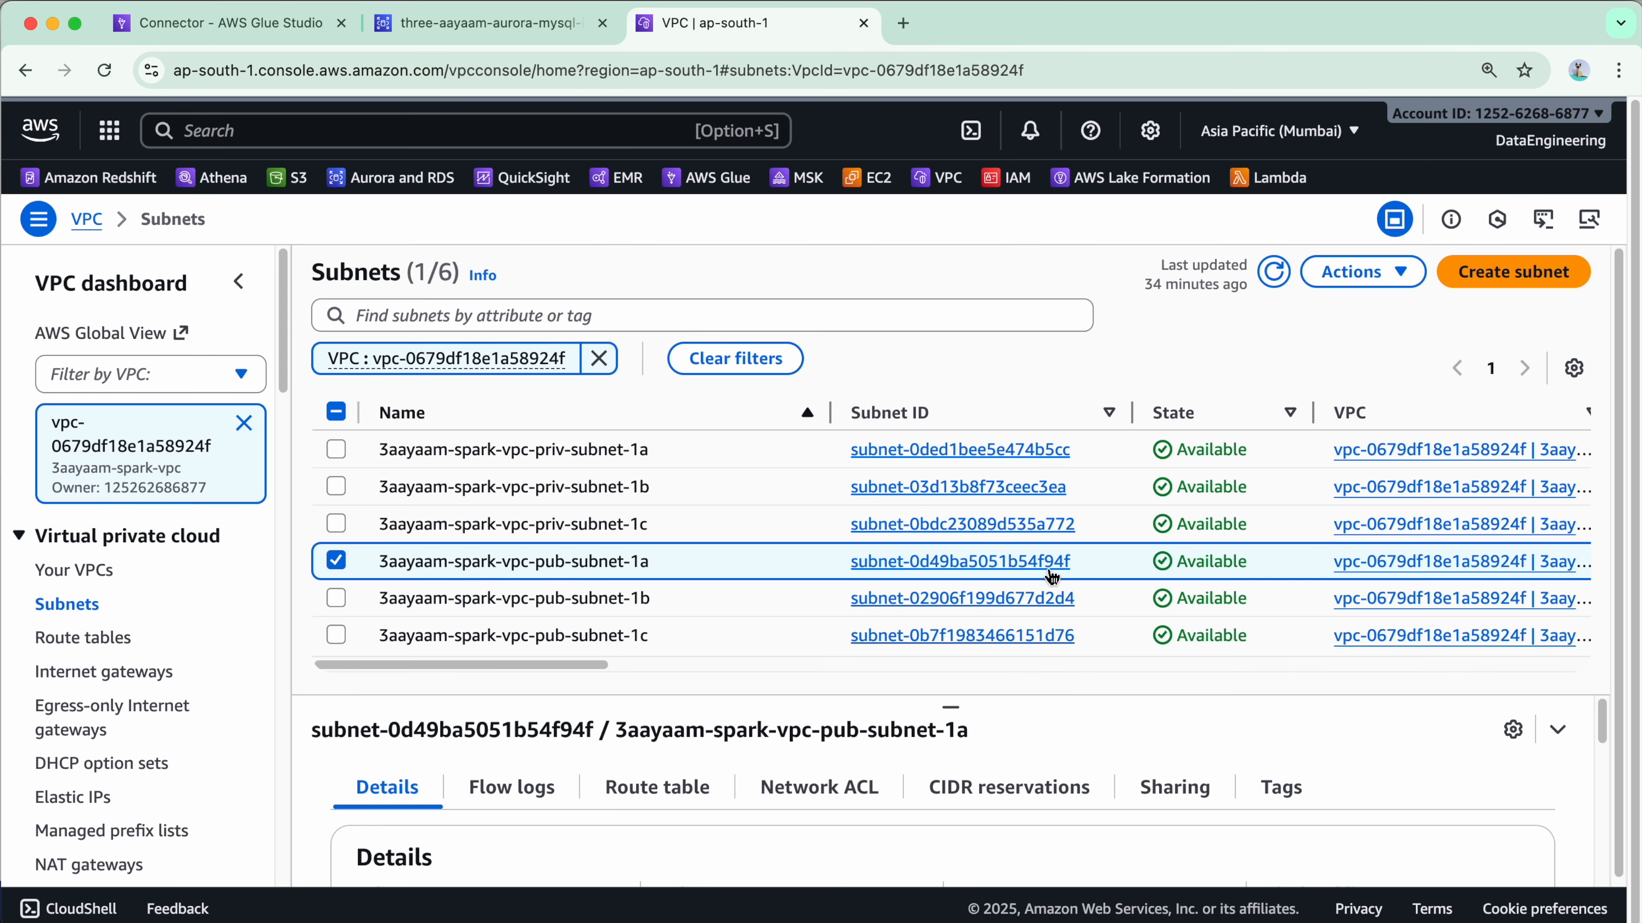
{"action": "left_click", "coordinate": [243, 24]}
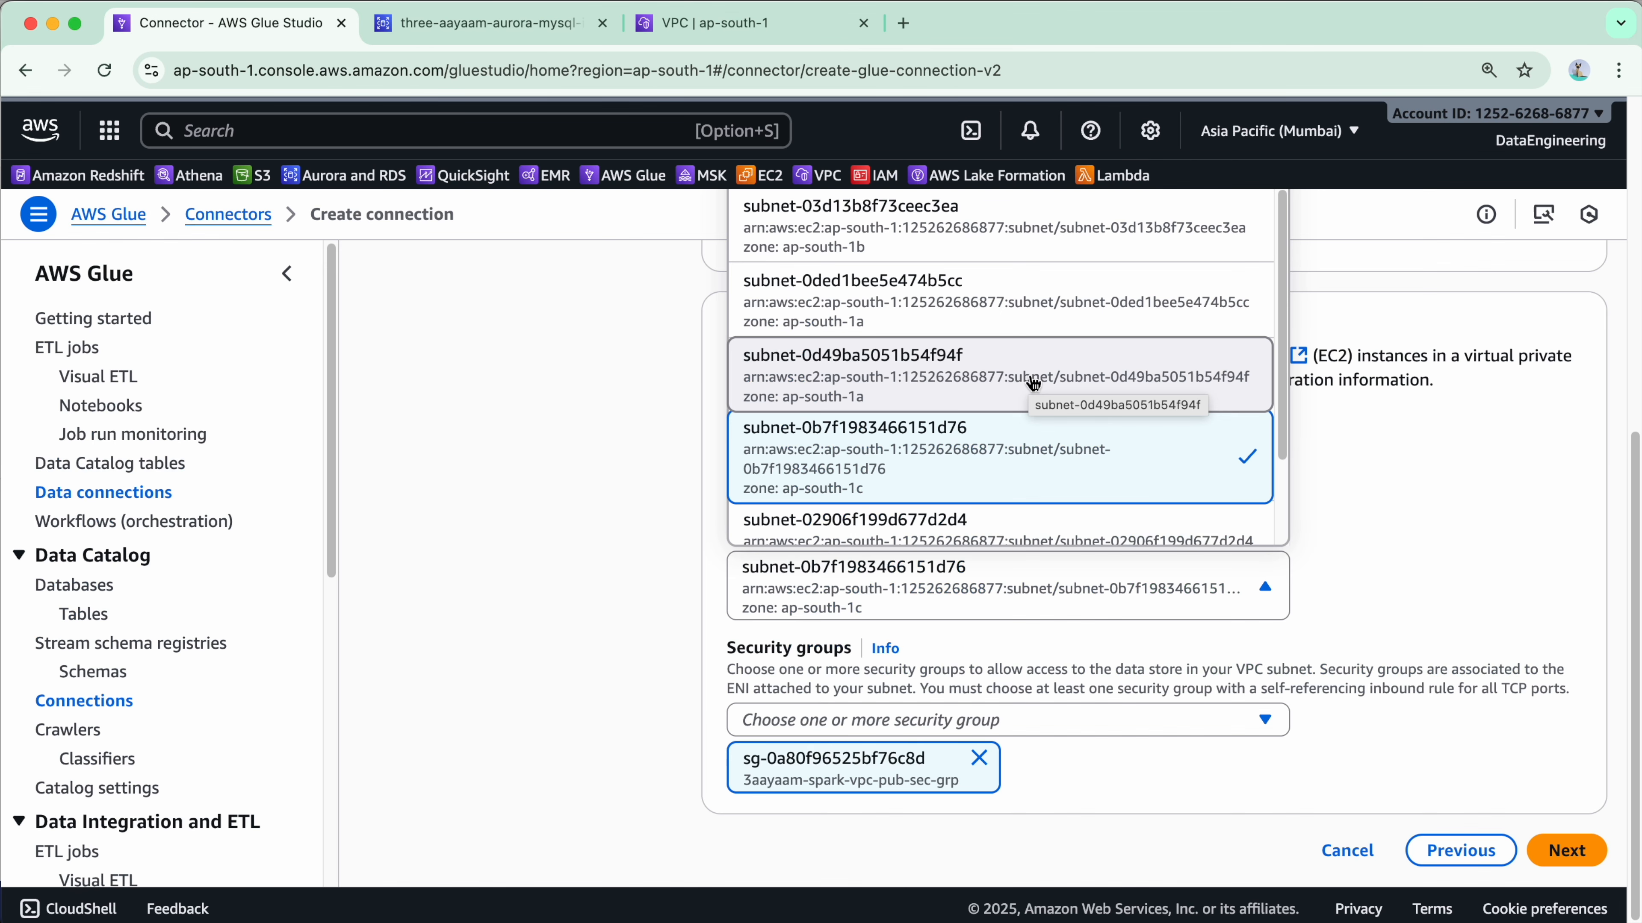
{"action": "left_click", "coordinate": [1033, 384]}
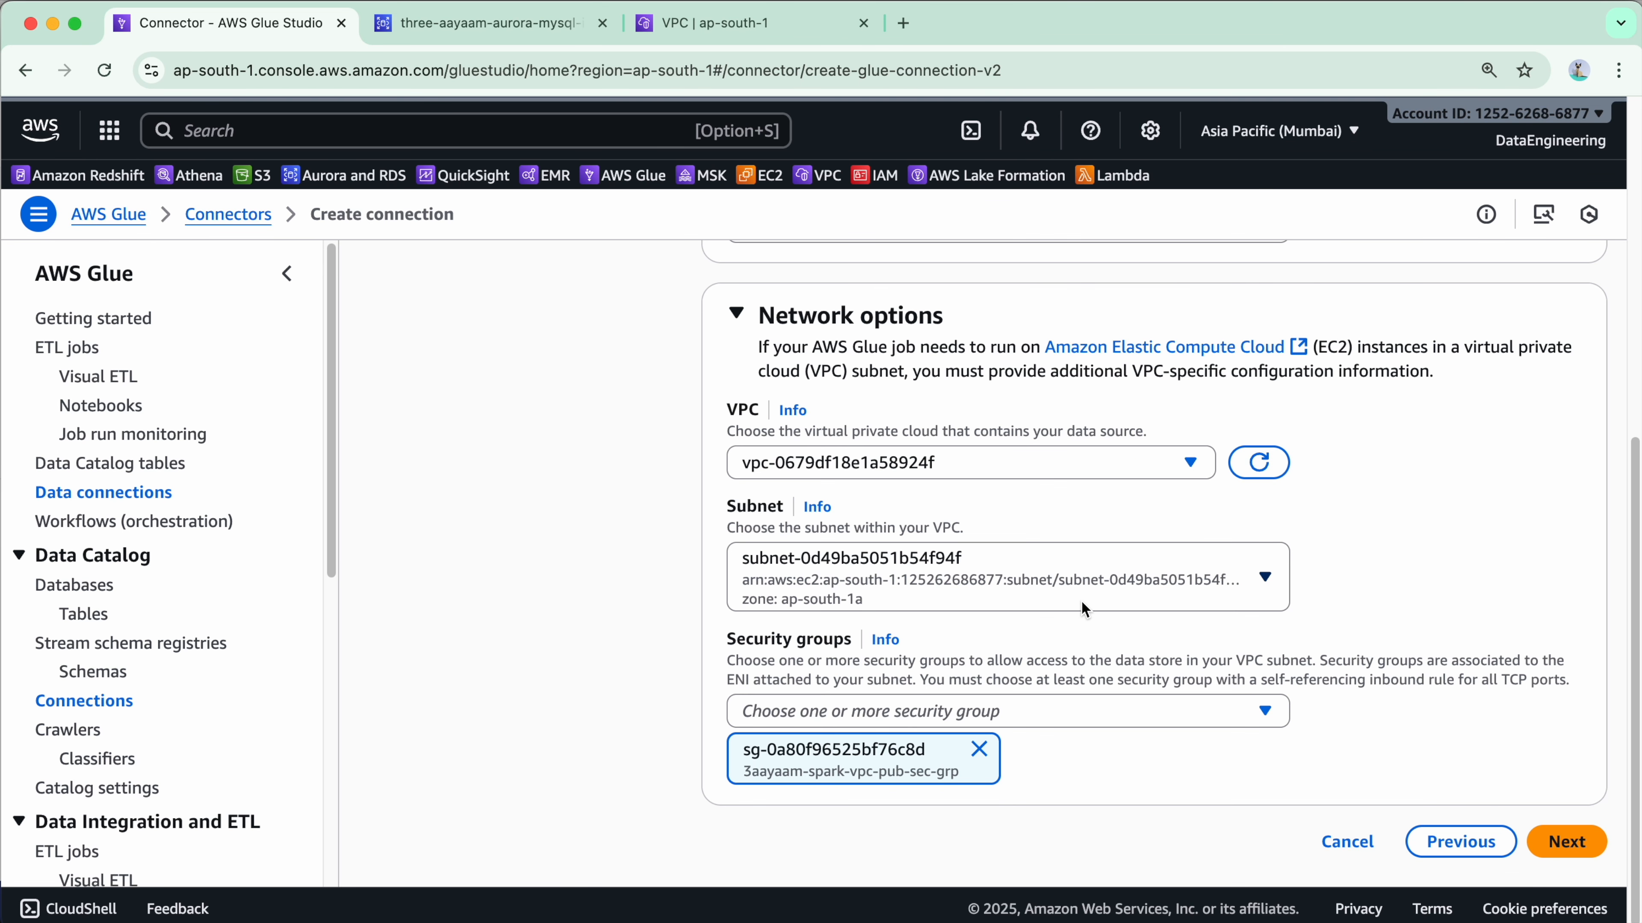
Add security group sg-0a80f96525bf76c8d and continue past Network options.
{"action": "left_click", "coordinate": [978, 749]}
{"action": "left_click", "coordinate": [1178, 773]}
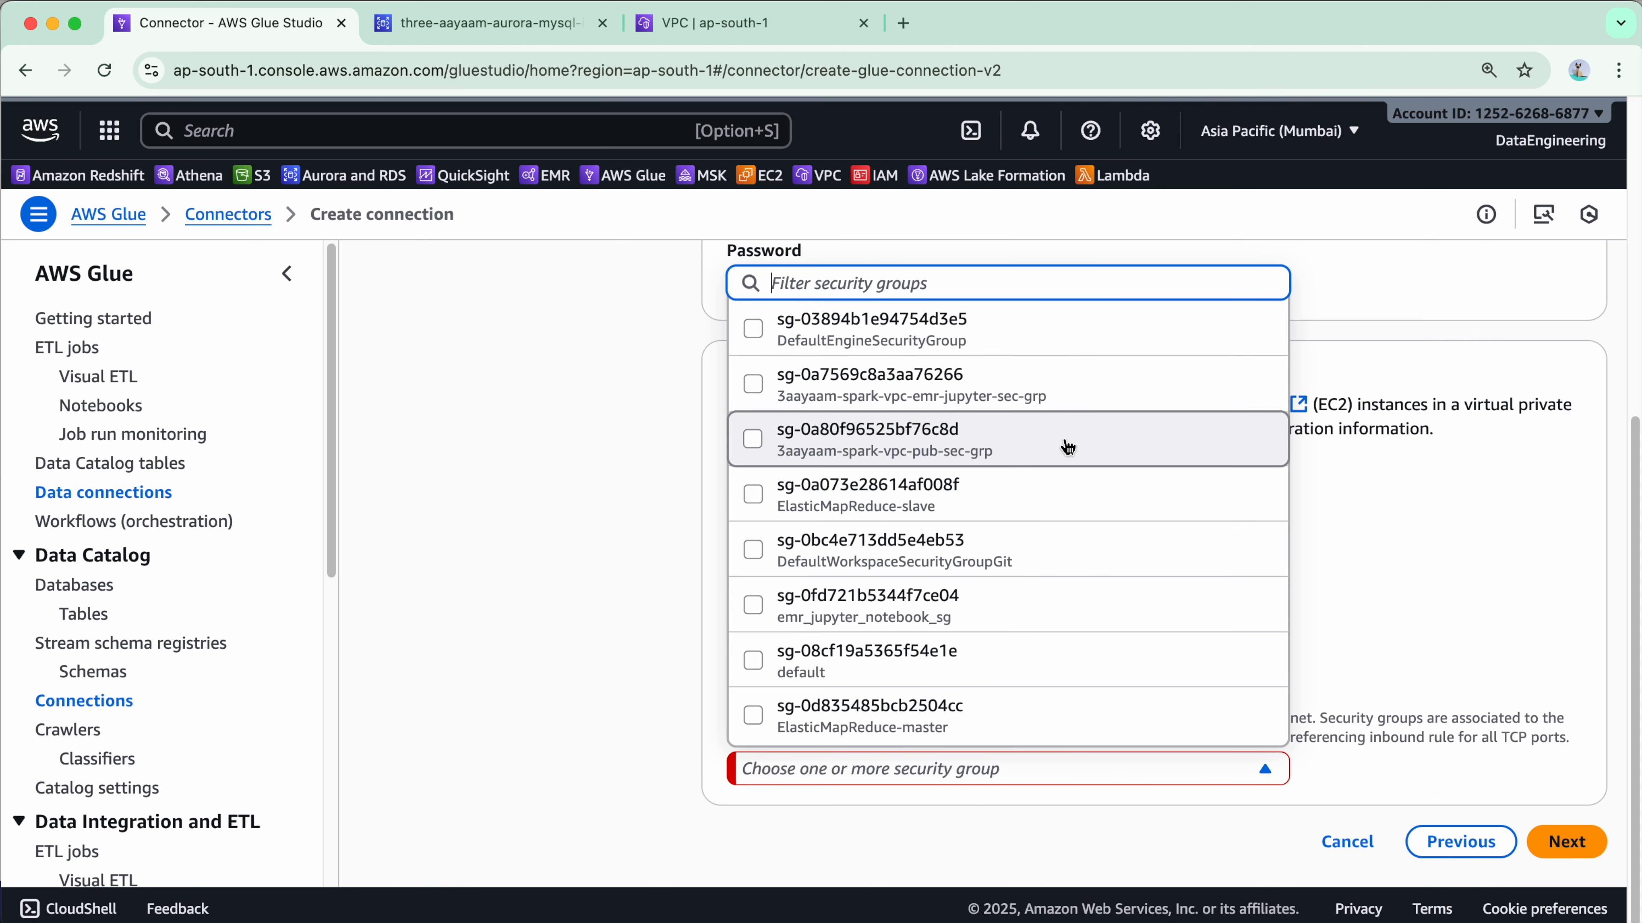
{"action": "left_click", "coordinate": [1067, 448]}
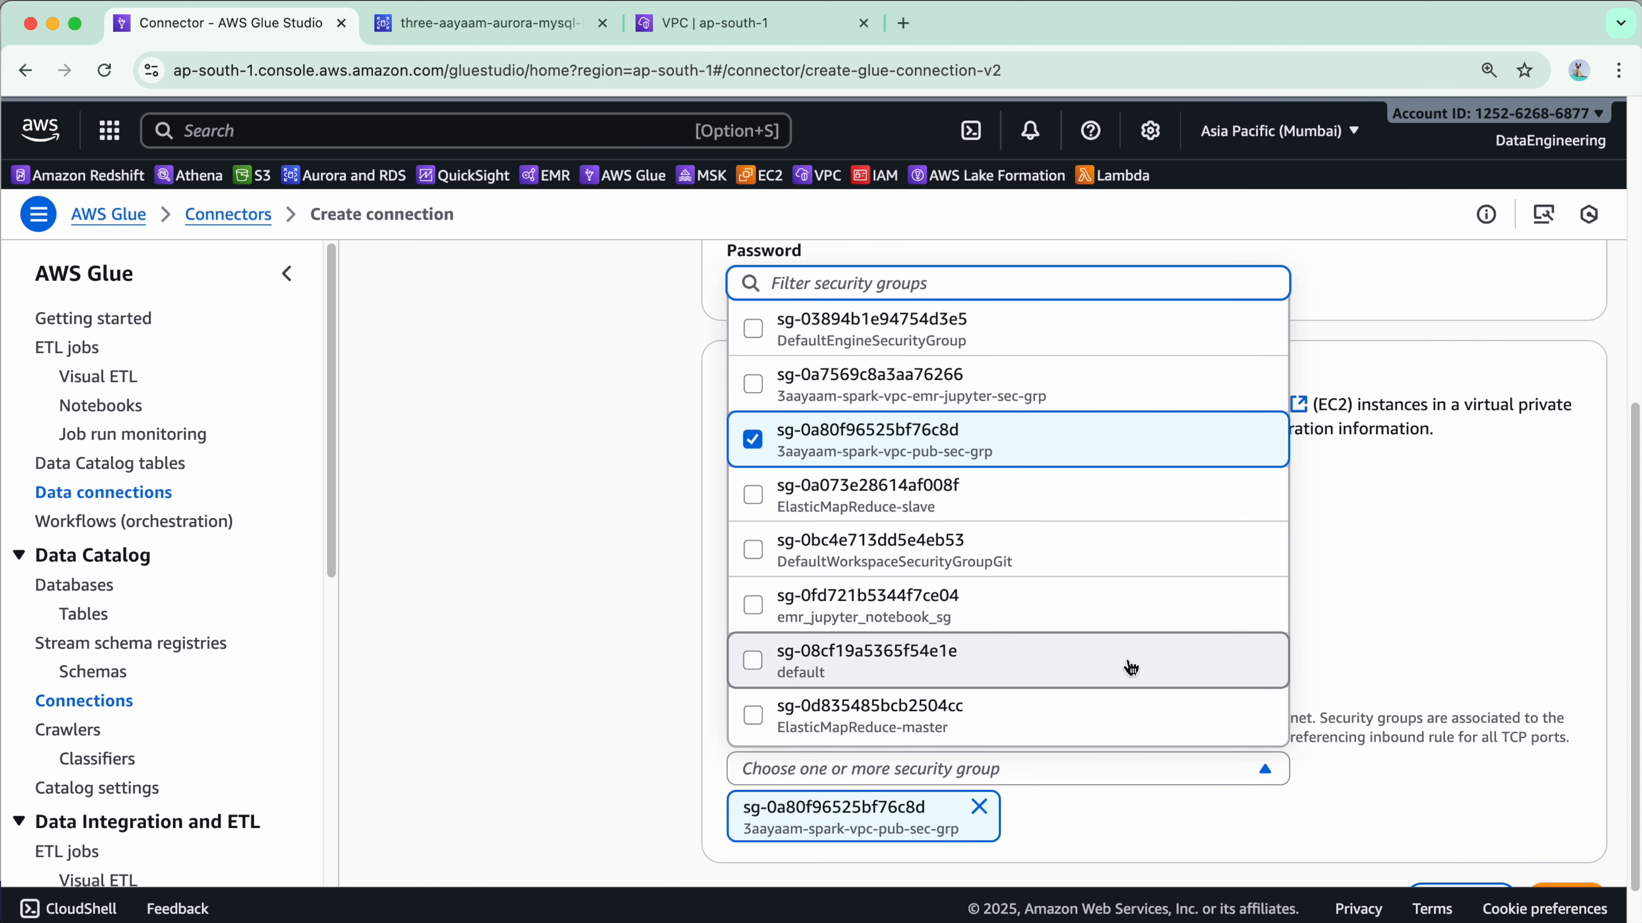
{"action": "left_click", "coordinate": [656, 551]}
{"action": "scroll", "coordinate": [670, 544], "scroll_direction": "down", "scroll_amount": 2}
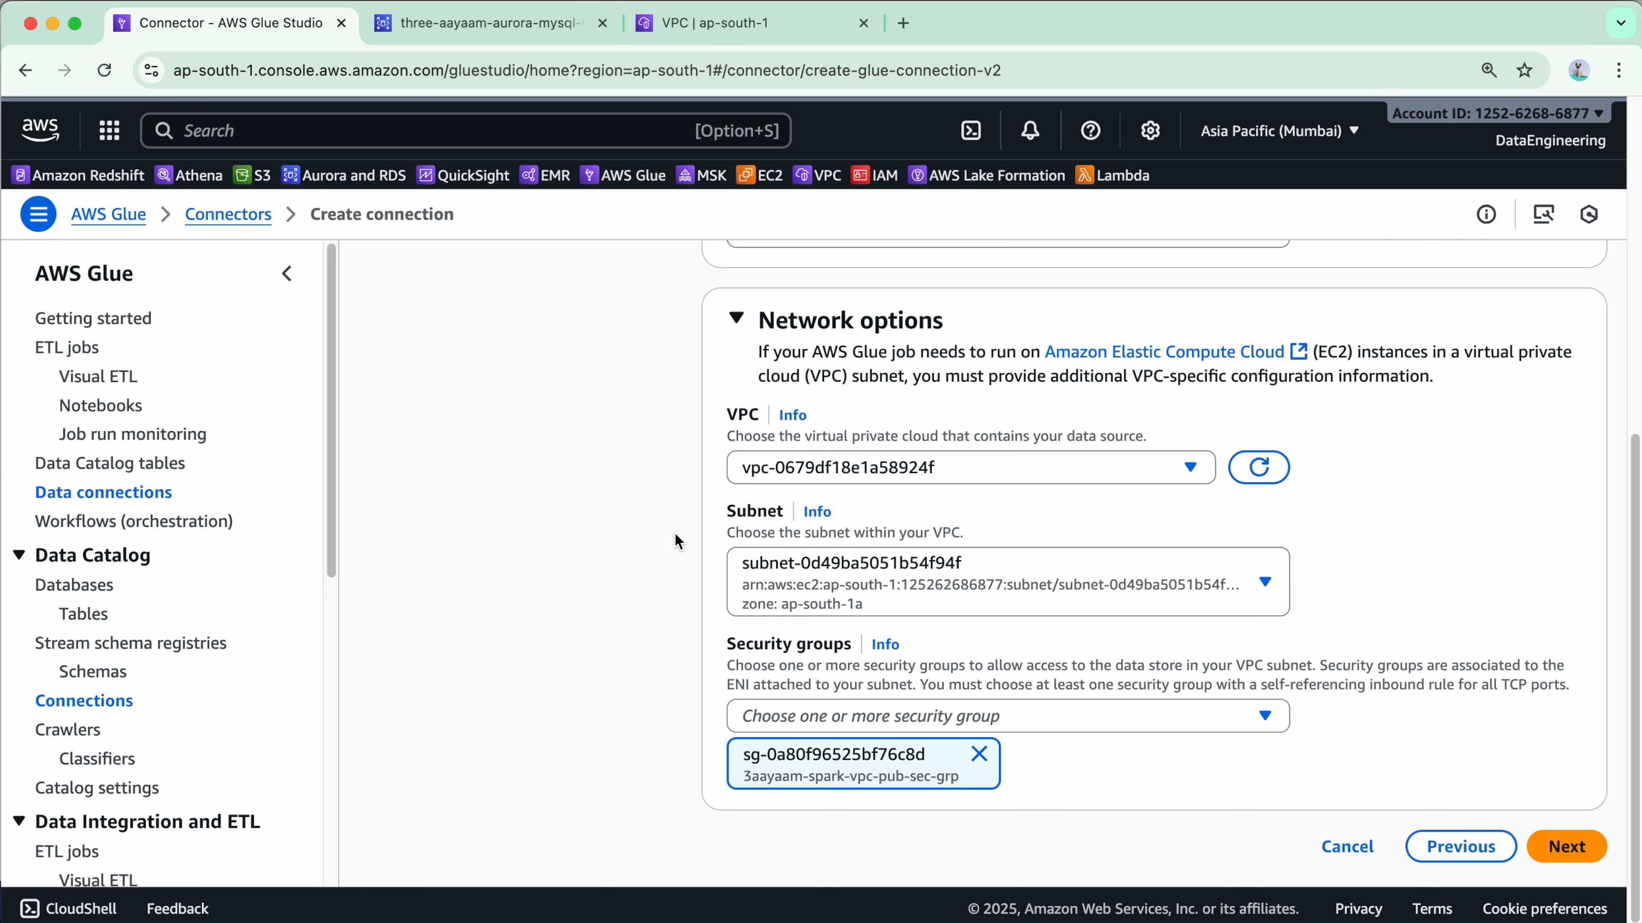
{"action": "scroll", "coordinate": [675, 534], "scroll_direction": "down", "scroll_amount": 1}
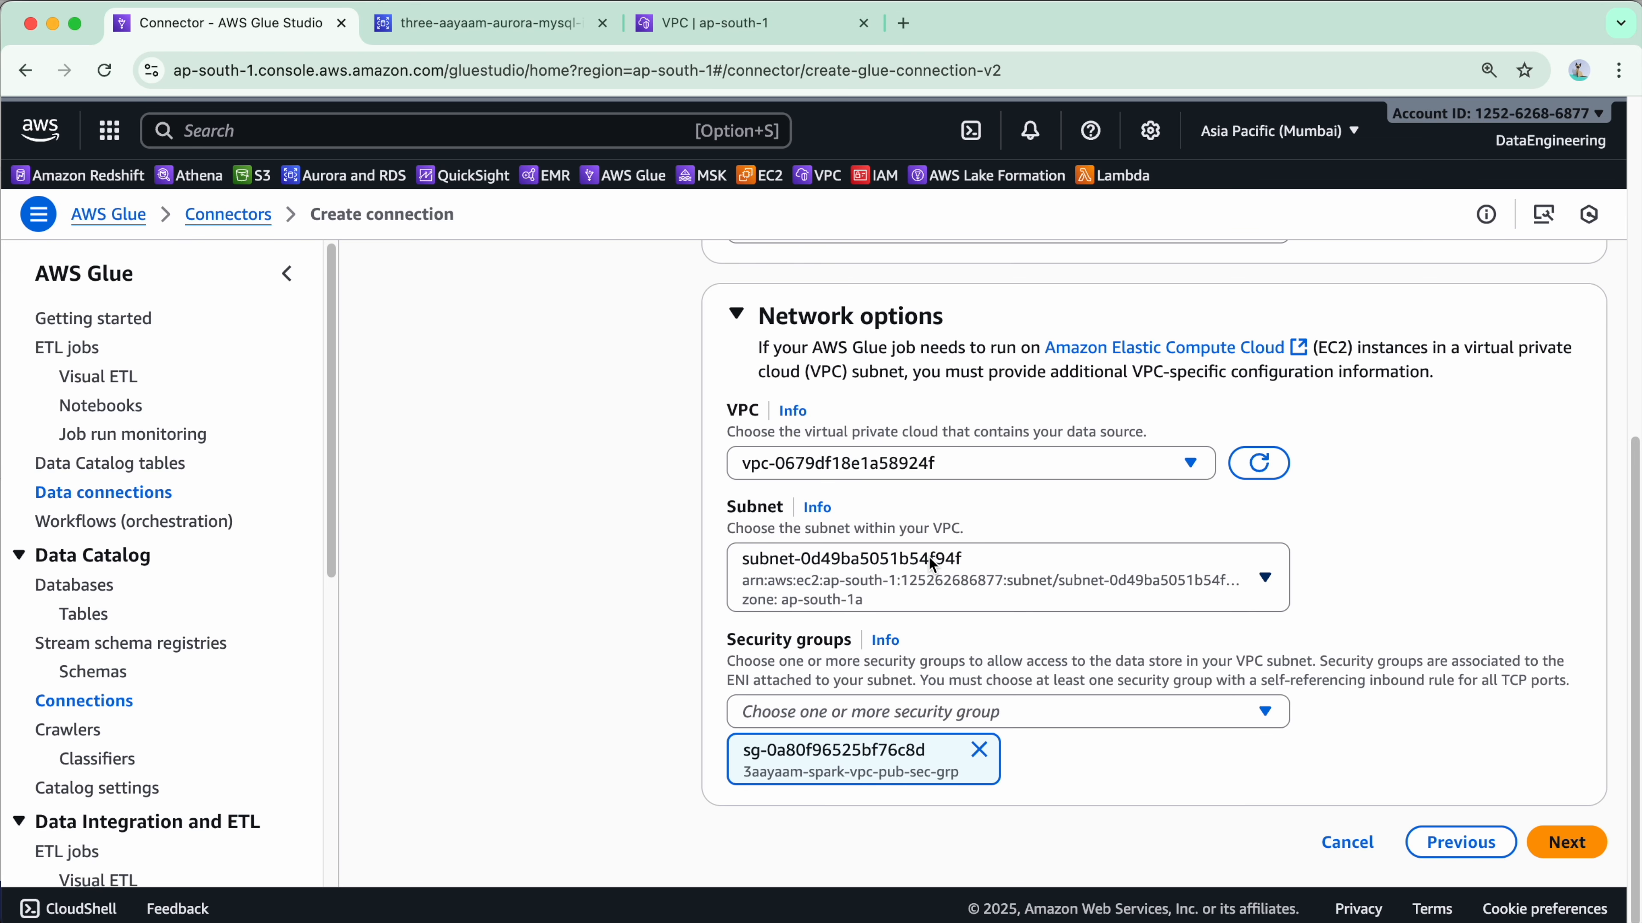
{"action": "scroll", "coordinate": [918, 575], "scroll_direction": "up", "scroll_amount": 1}
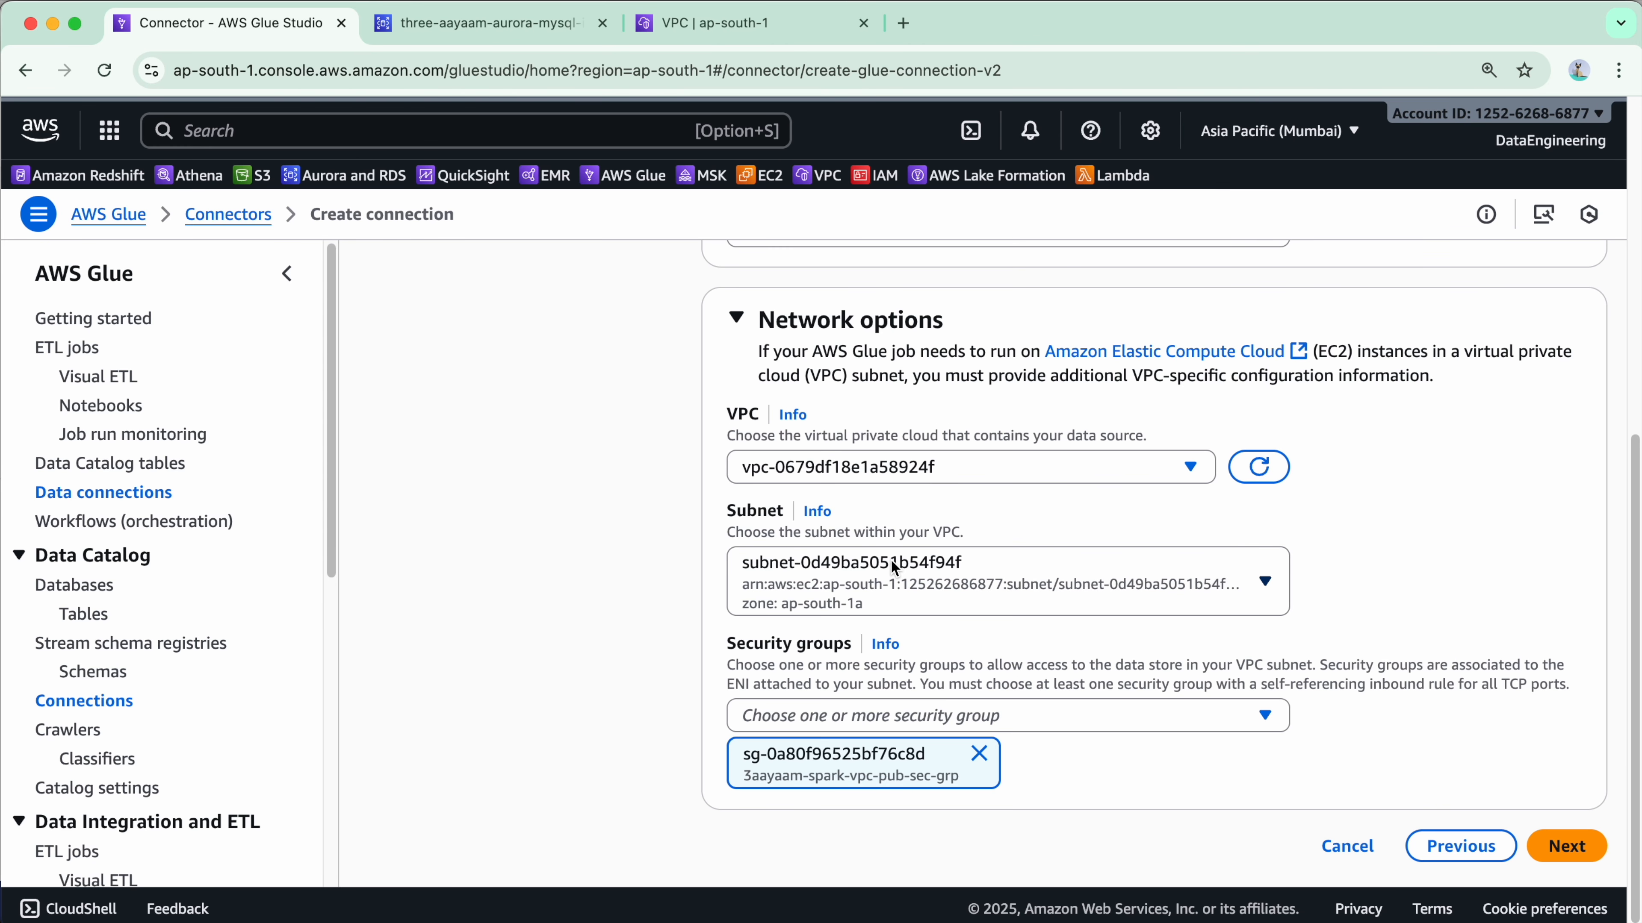
{"action": "scroll", "coordinate": [976, 643], "scroll_direction": "down", "scroll_amount": 1}
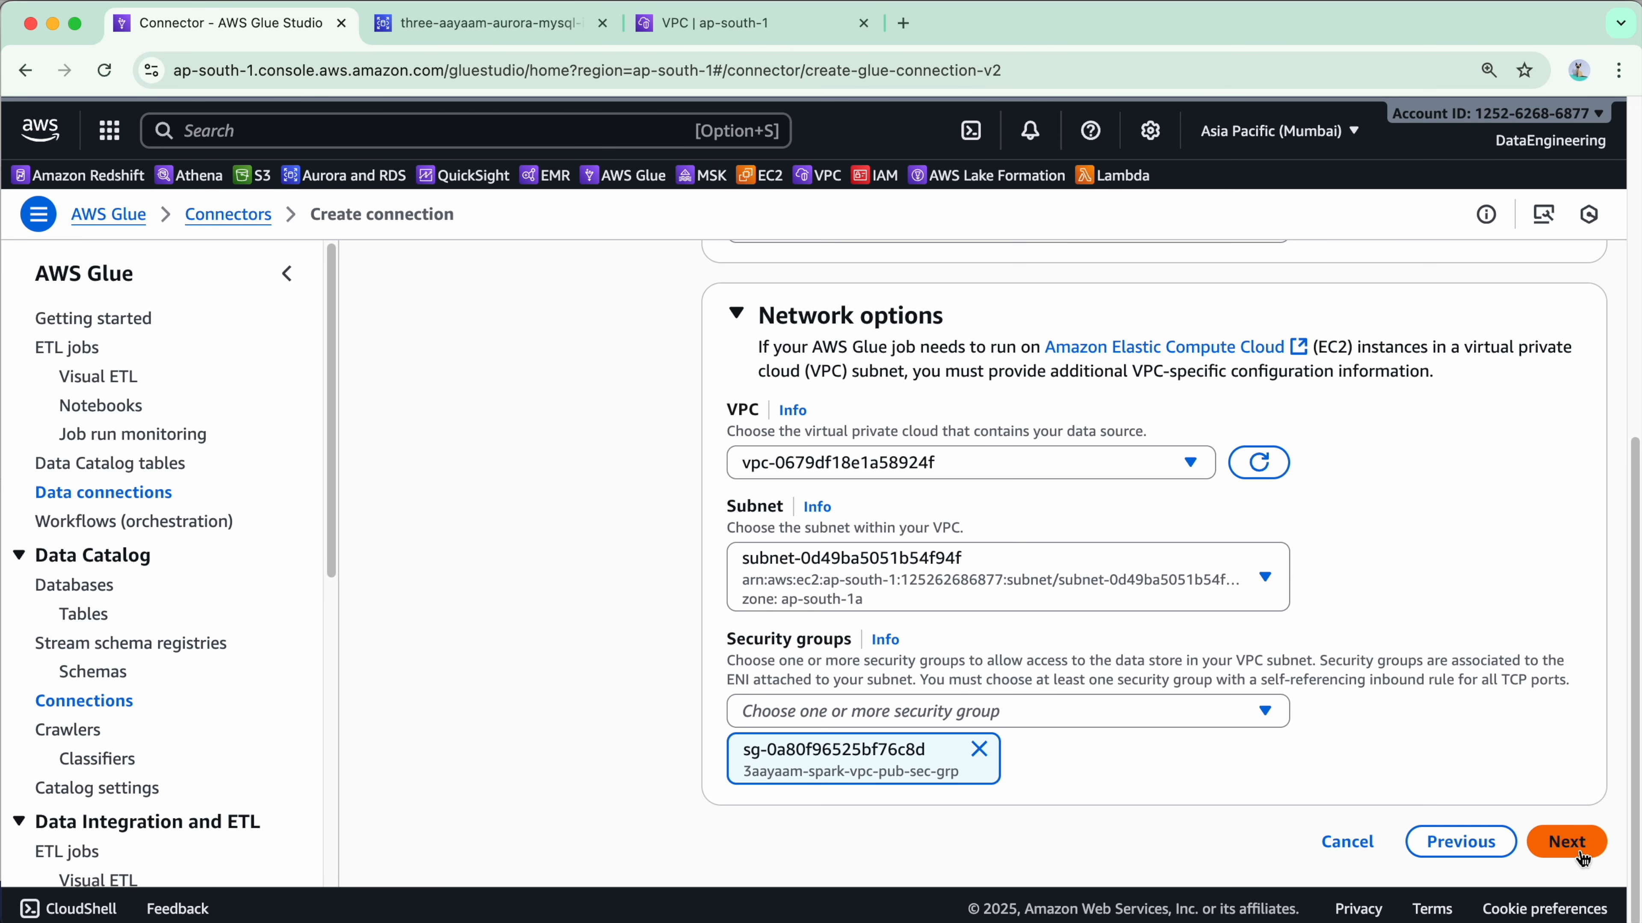
{"action": "left_click", "coordinate": [1567, 842]}
Rename the connection to 3aayaam_aurora_mysql_financedb_connection.
{"action": "left_click", "coordinate": [890, 432]}
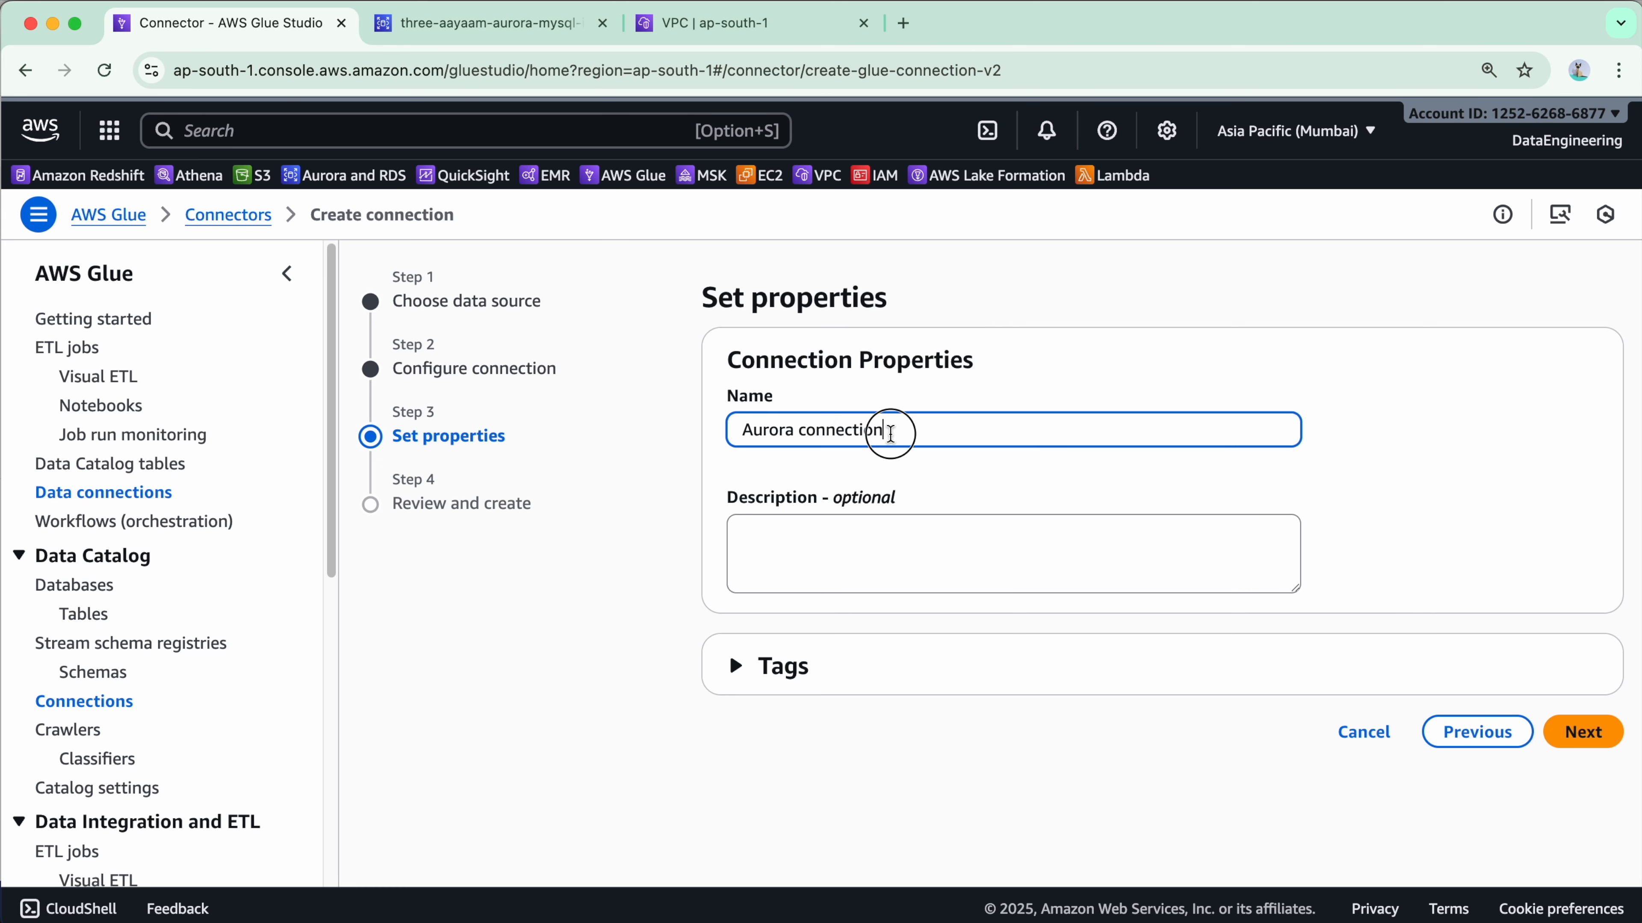
{"action": "key", "text": "super+a"}
{"action": "type", "text": "3aayaam_aurora_mysql_financedb_connection"}
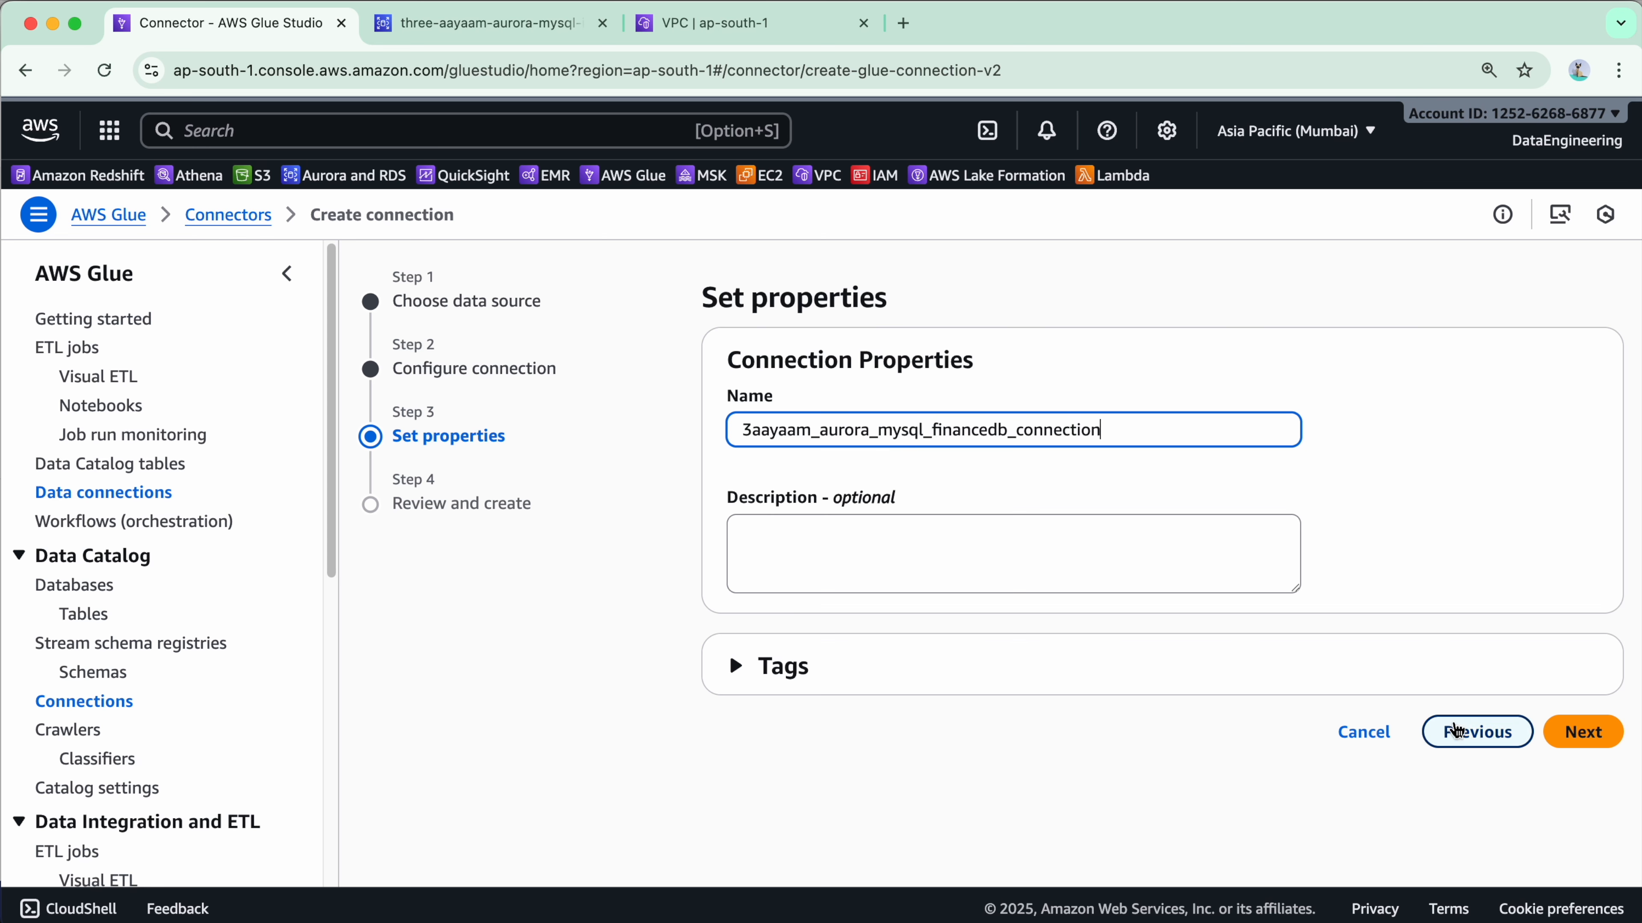
Review the settings and create the connection, then look over its details page.
{"action": "left_click", "coordinate": [1583, 732]}
{"action": "scroll", "coordinate": [941, 637], "scroll_direction": "down", "scroll_amount": 6}
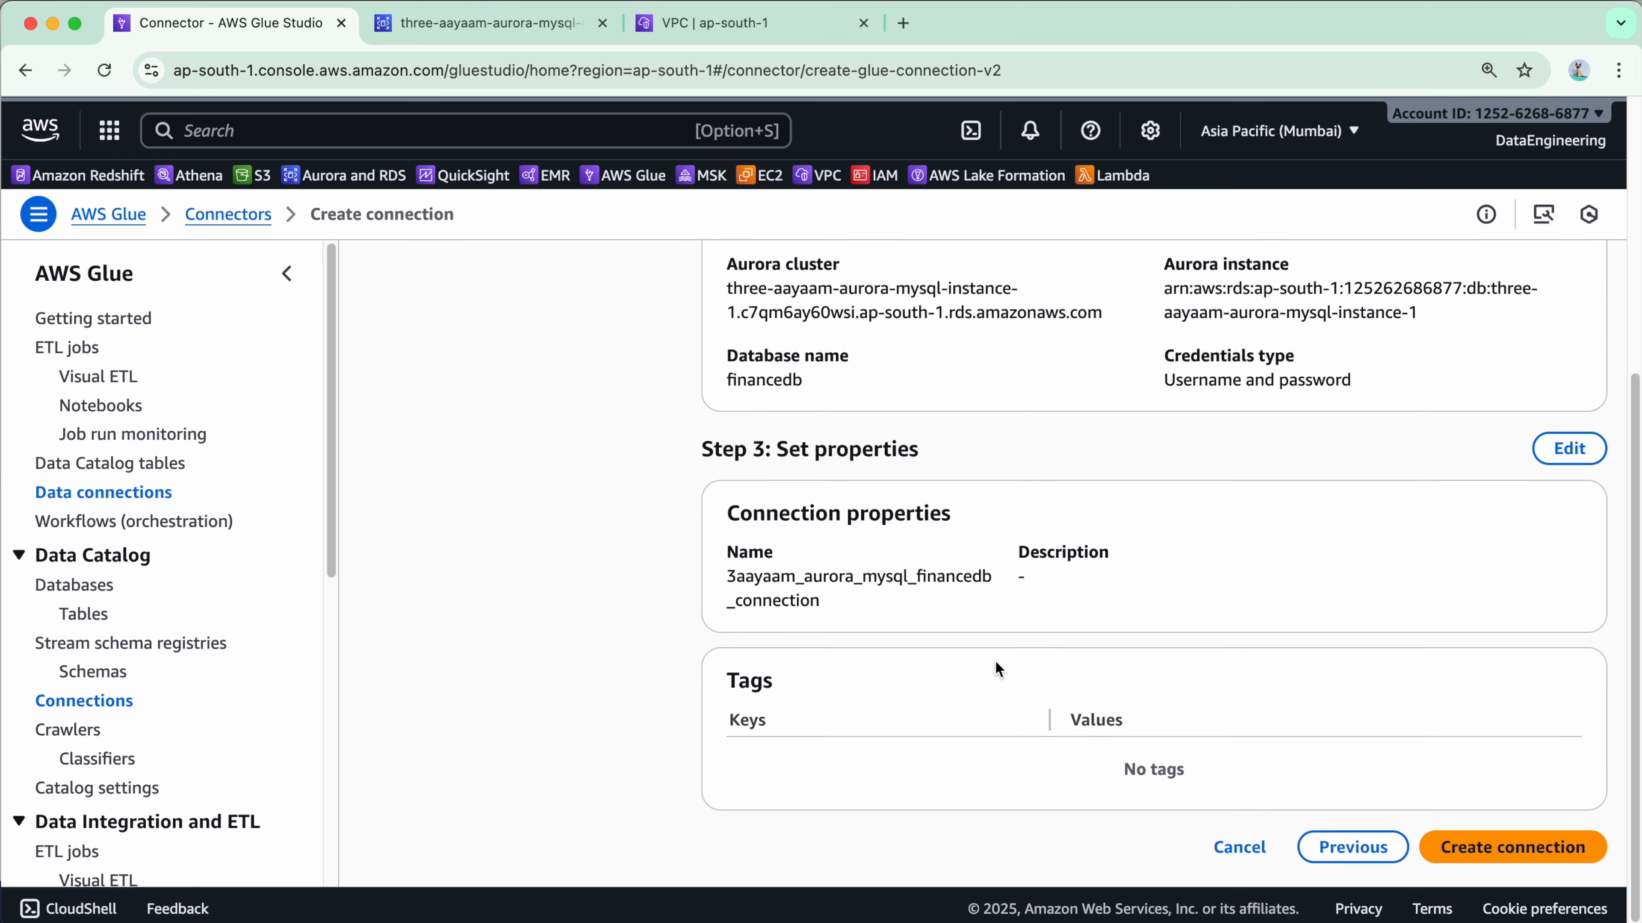
{"action": "left_click", "coordinate": [1506, 842]}
{"action": "scroll", "coordinate": [983, 575], "scroll_direction": "down", "scroll_amount": 9}
{"action": "scroll", "coordinate": [1034, 634], "scroll_direction": "up", "scroll_amount": 6}
{"action": "scroll", "coordinate": [958, 632], "scroll_direction": "up", "scroll_amount": 3}
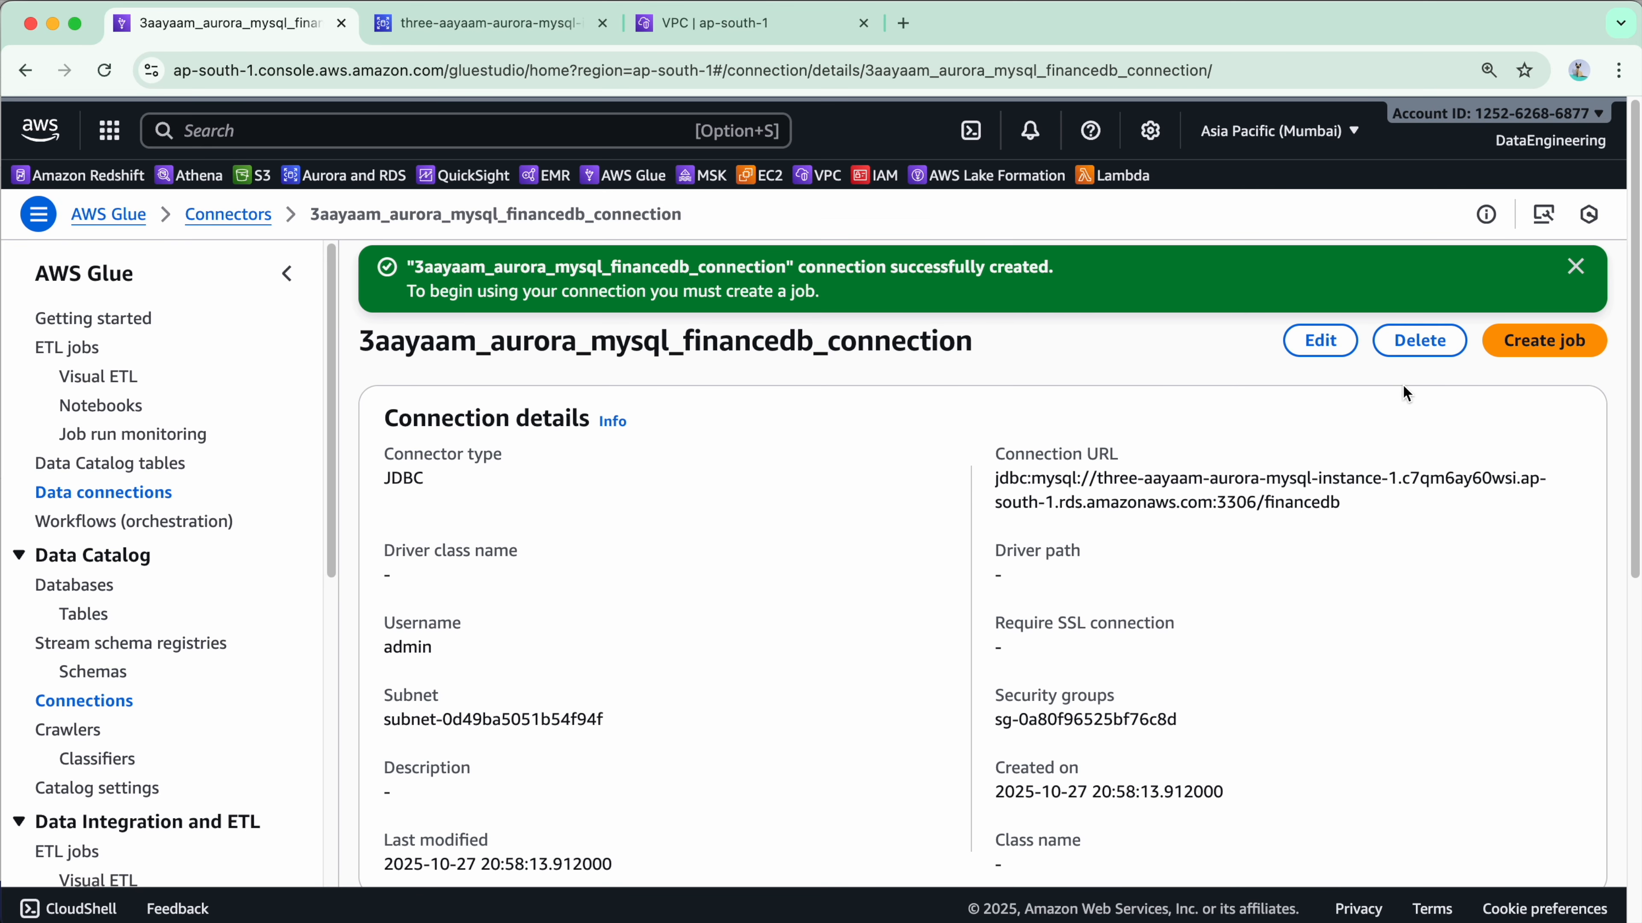
Dismiss the success banner and start a connection test on 3aayaam_aurora_mysql_financedb_connection.
{"action": "left_click", "coordinate": [1575, 267]}
{"action": "scroll", "coordinate": [1293, 472], "scroll_direction": "down", "scroll_amount": 8}
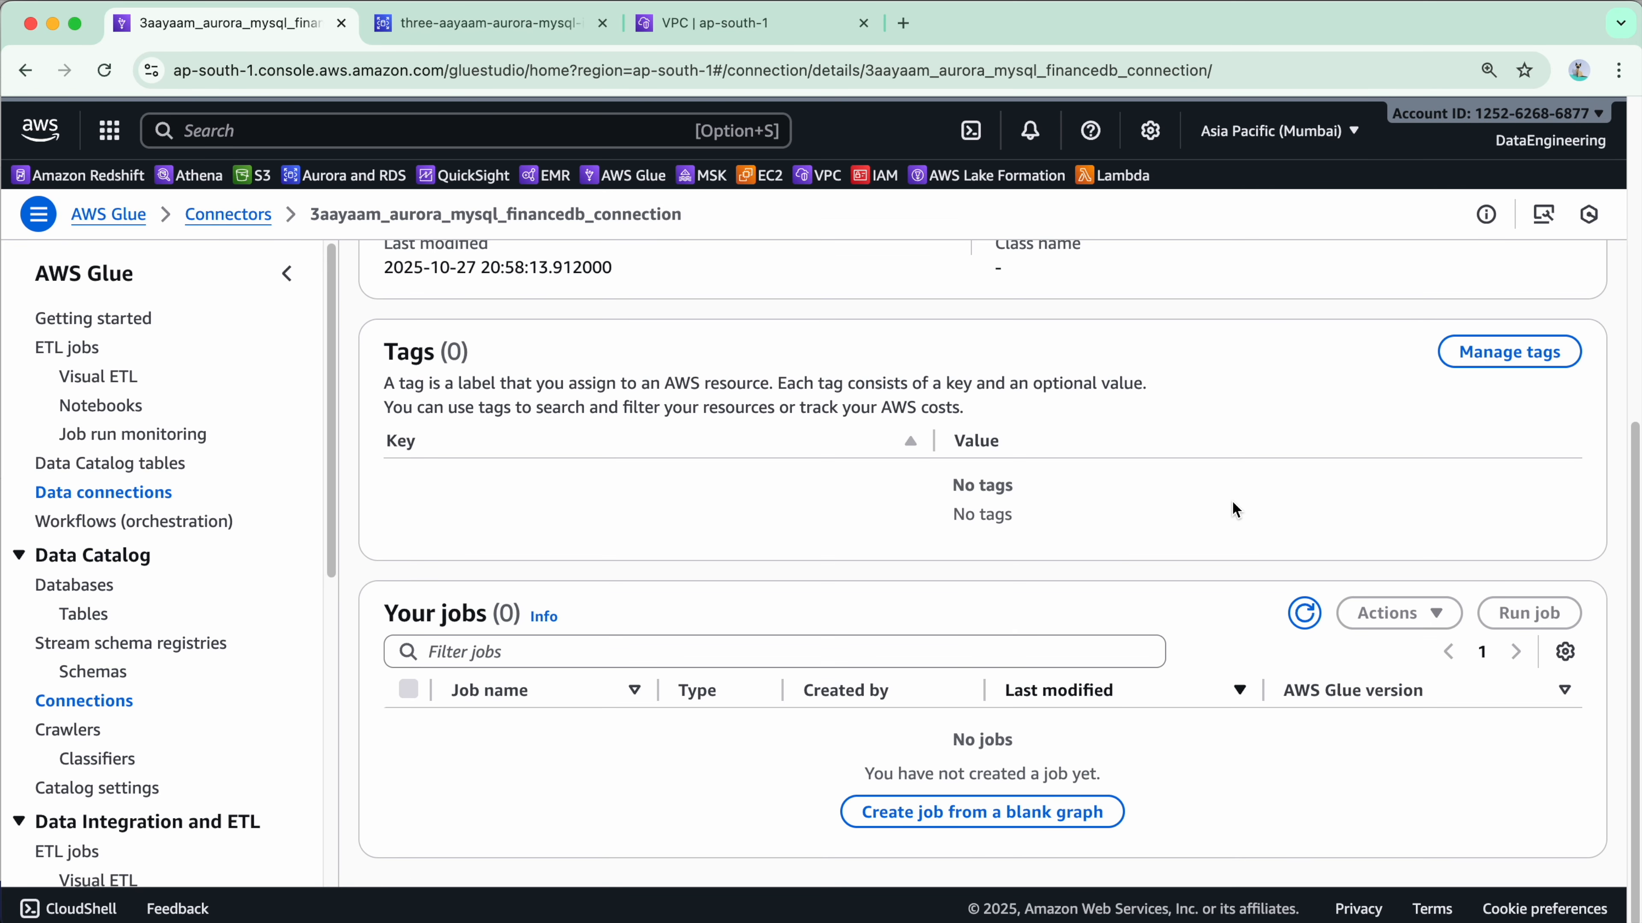
{"action": "left_click", "coordinate": [115, 712]}
{"action": "scroll", "coordinate": [752, 644], "scroll_direction": "down", "scroll_amount": 3}
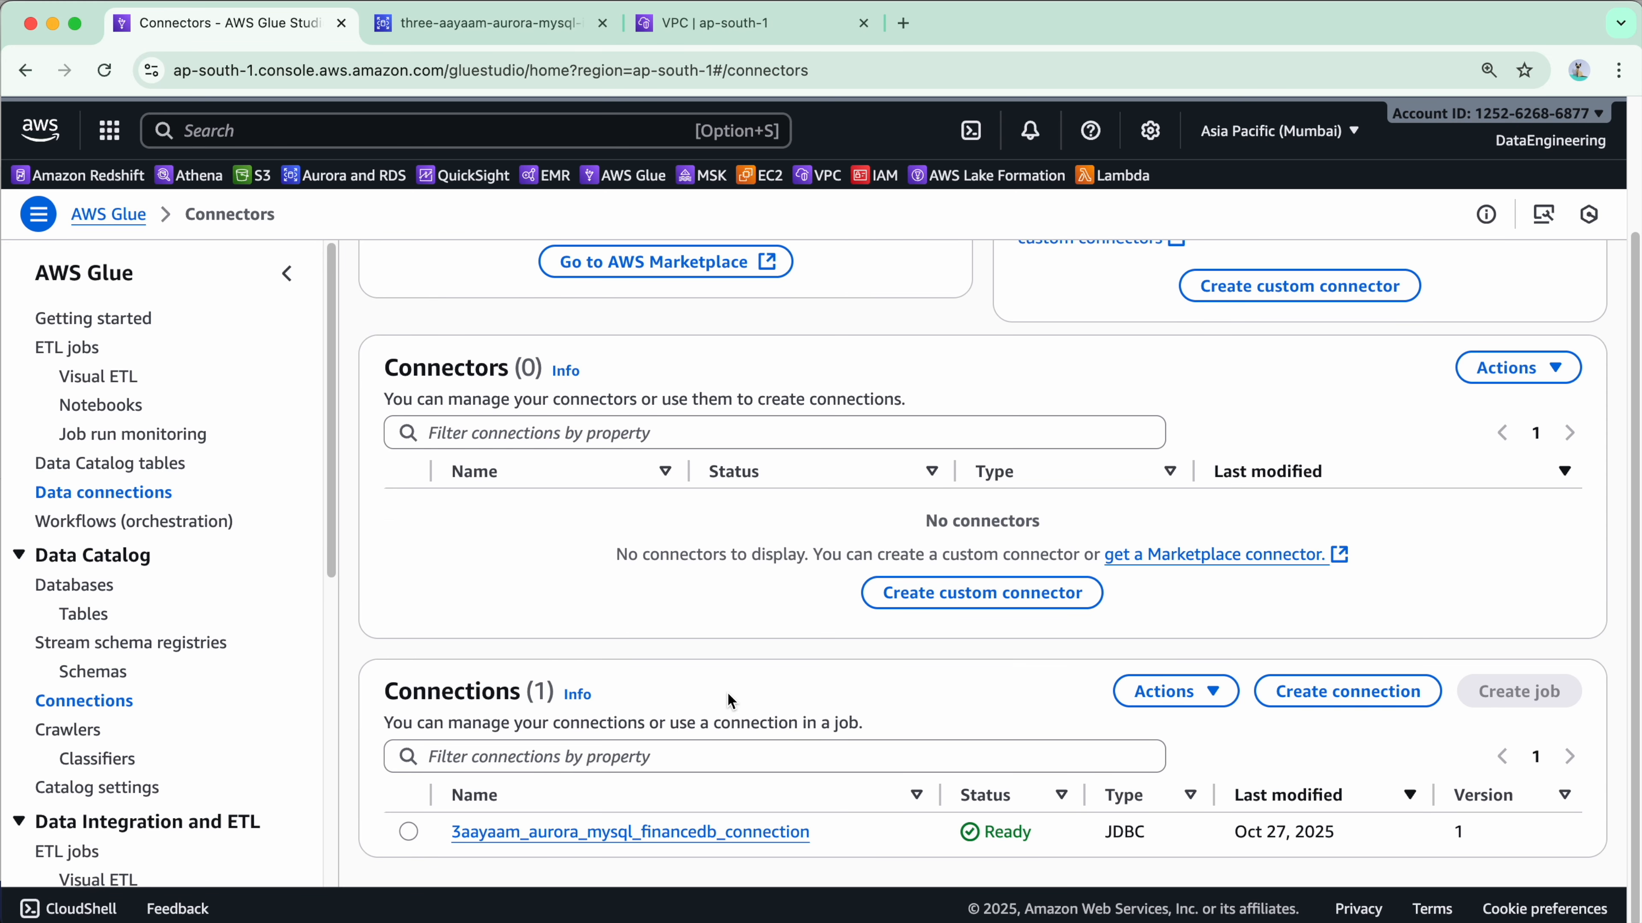
{"action": "left_click", "coordinate": [408, 833]}
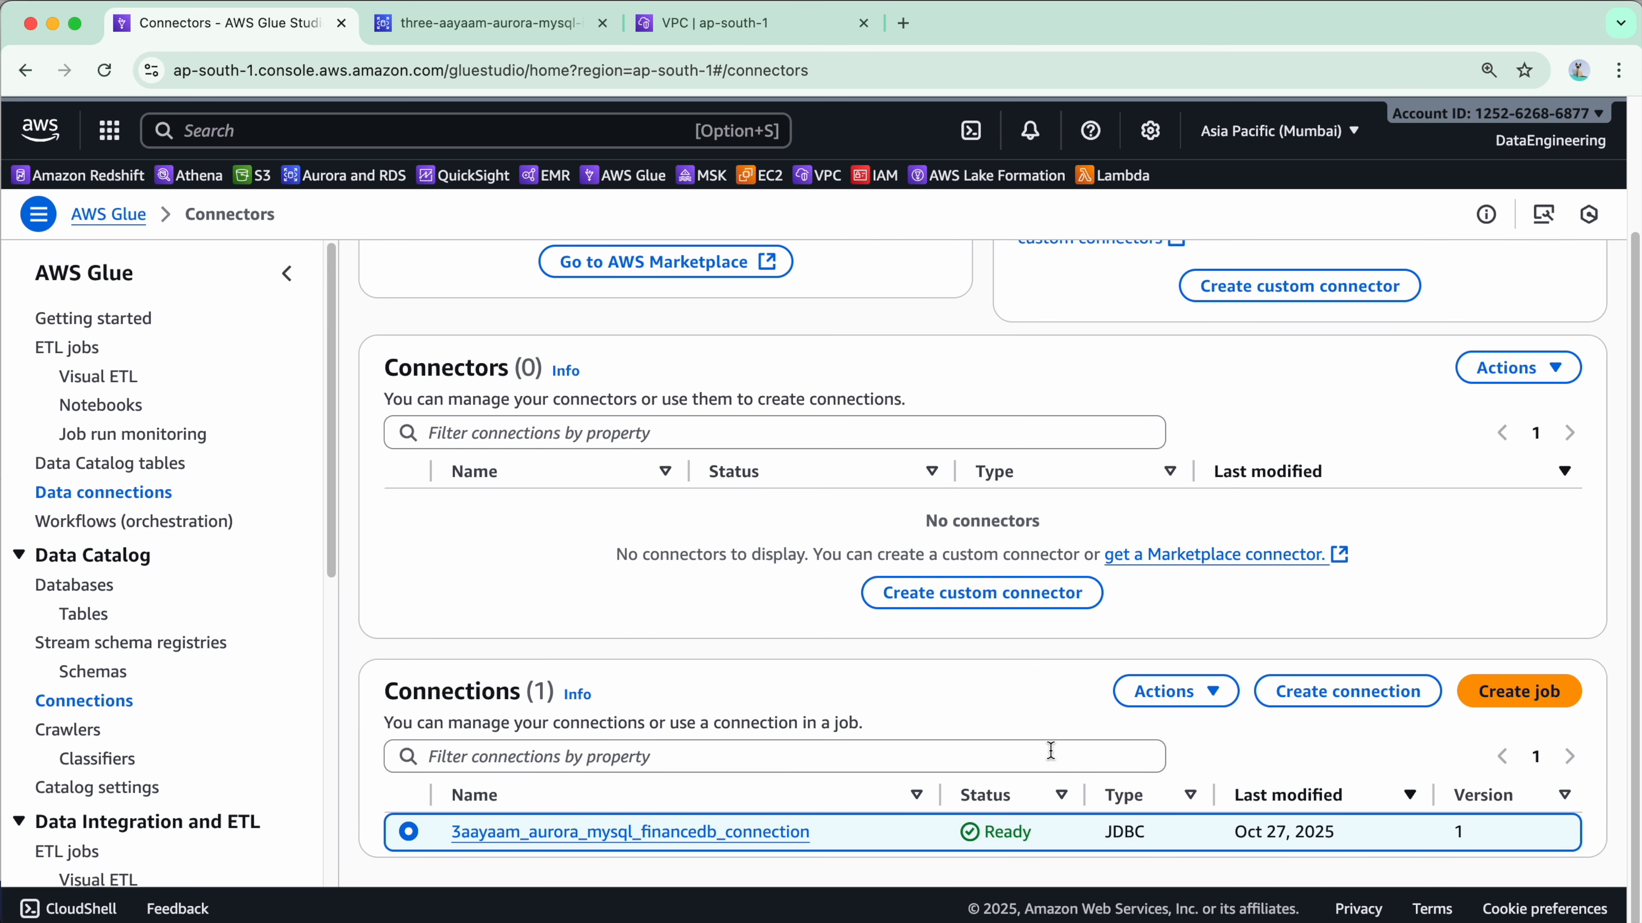
{"action": "left_click", "coordinate": [1174, 691]}
{"action": "left_click", "coordinate": [1195, 651]}
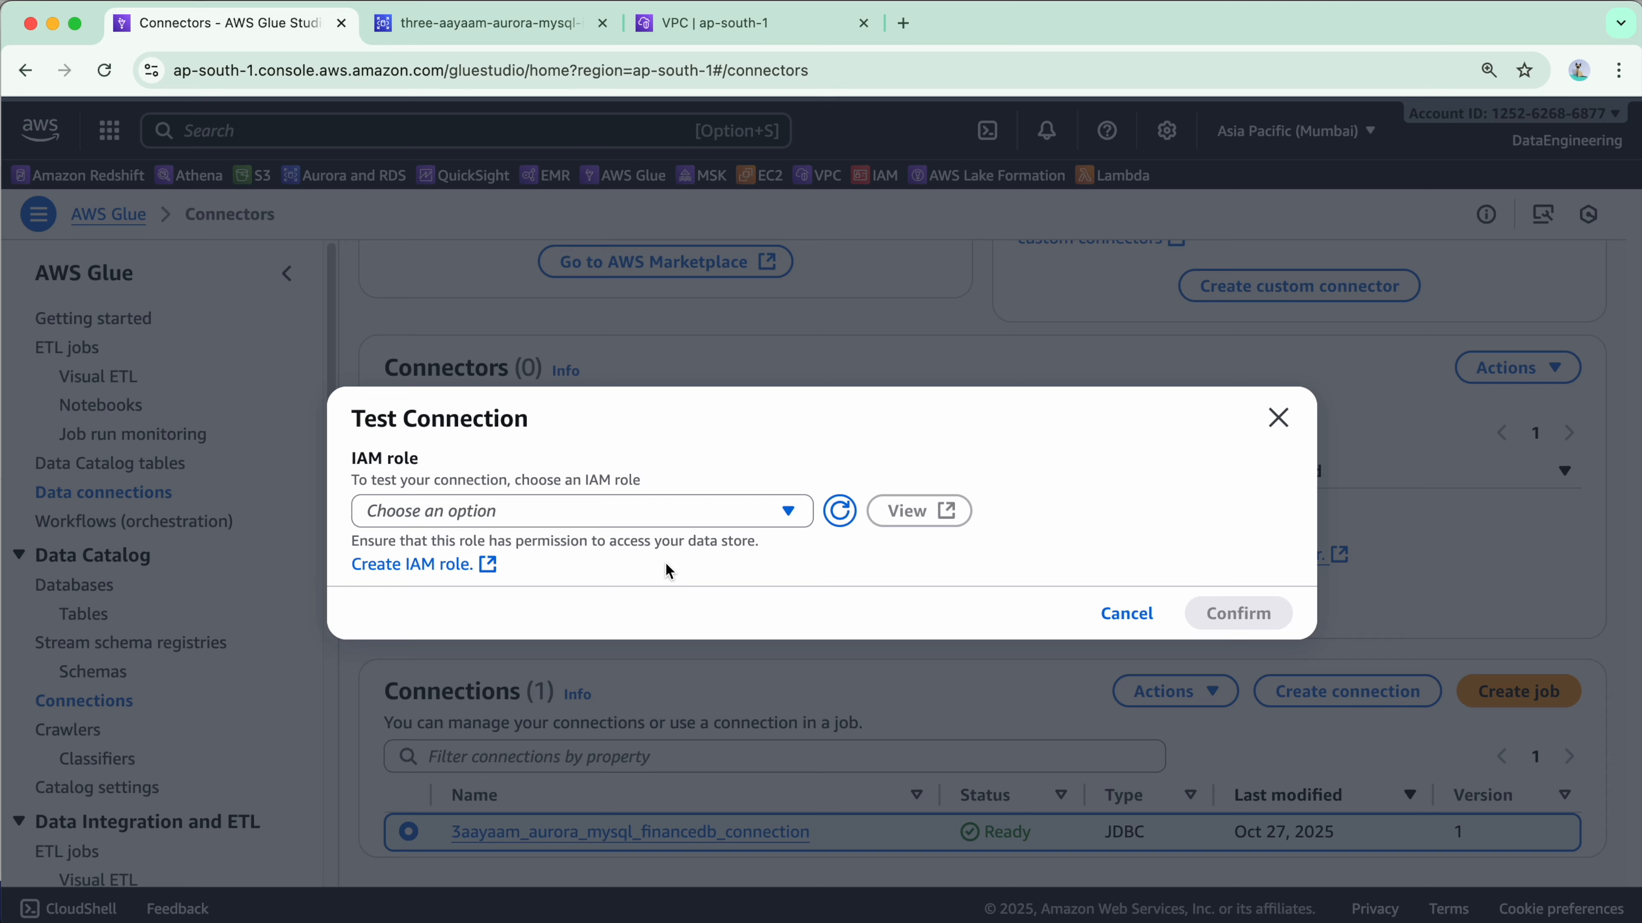
Test the connection using IAM role 3aayaam_glue_data_catalog_role and close the success result.
{"action": "left_click", "coordinate": [604, 512]}
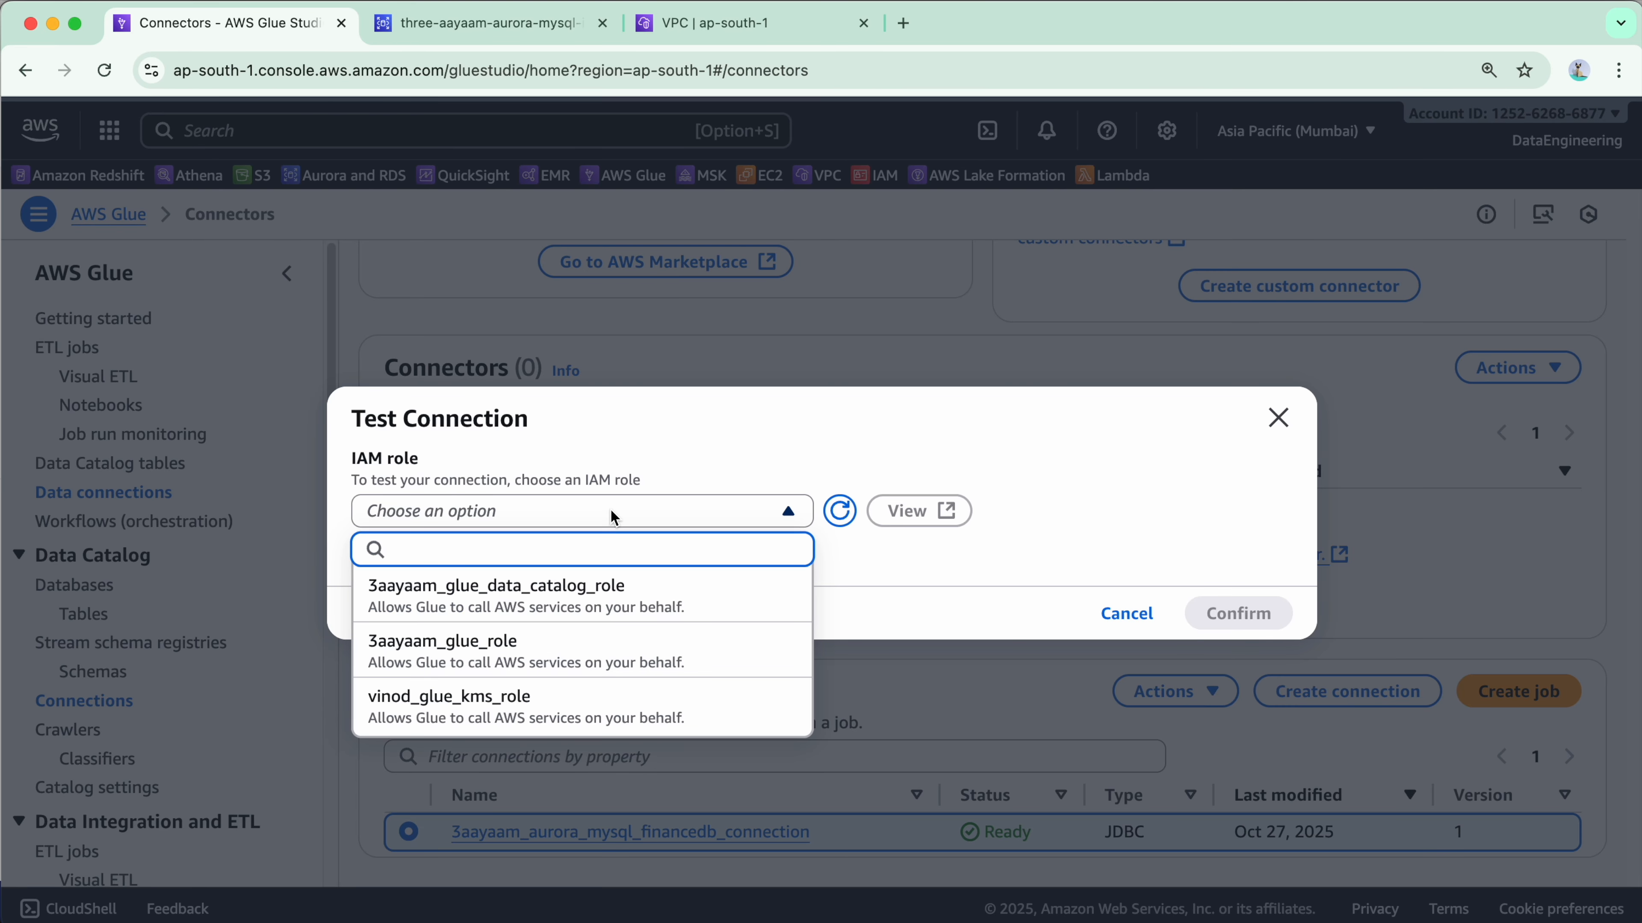
{"action": "left_click", "coordinate": [620, 604]}
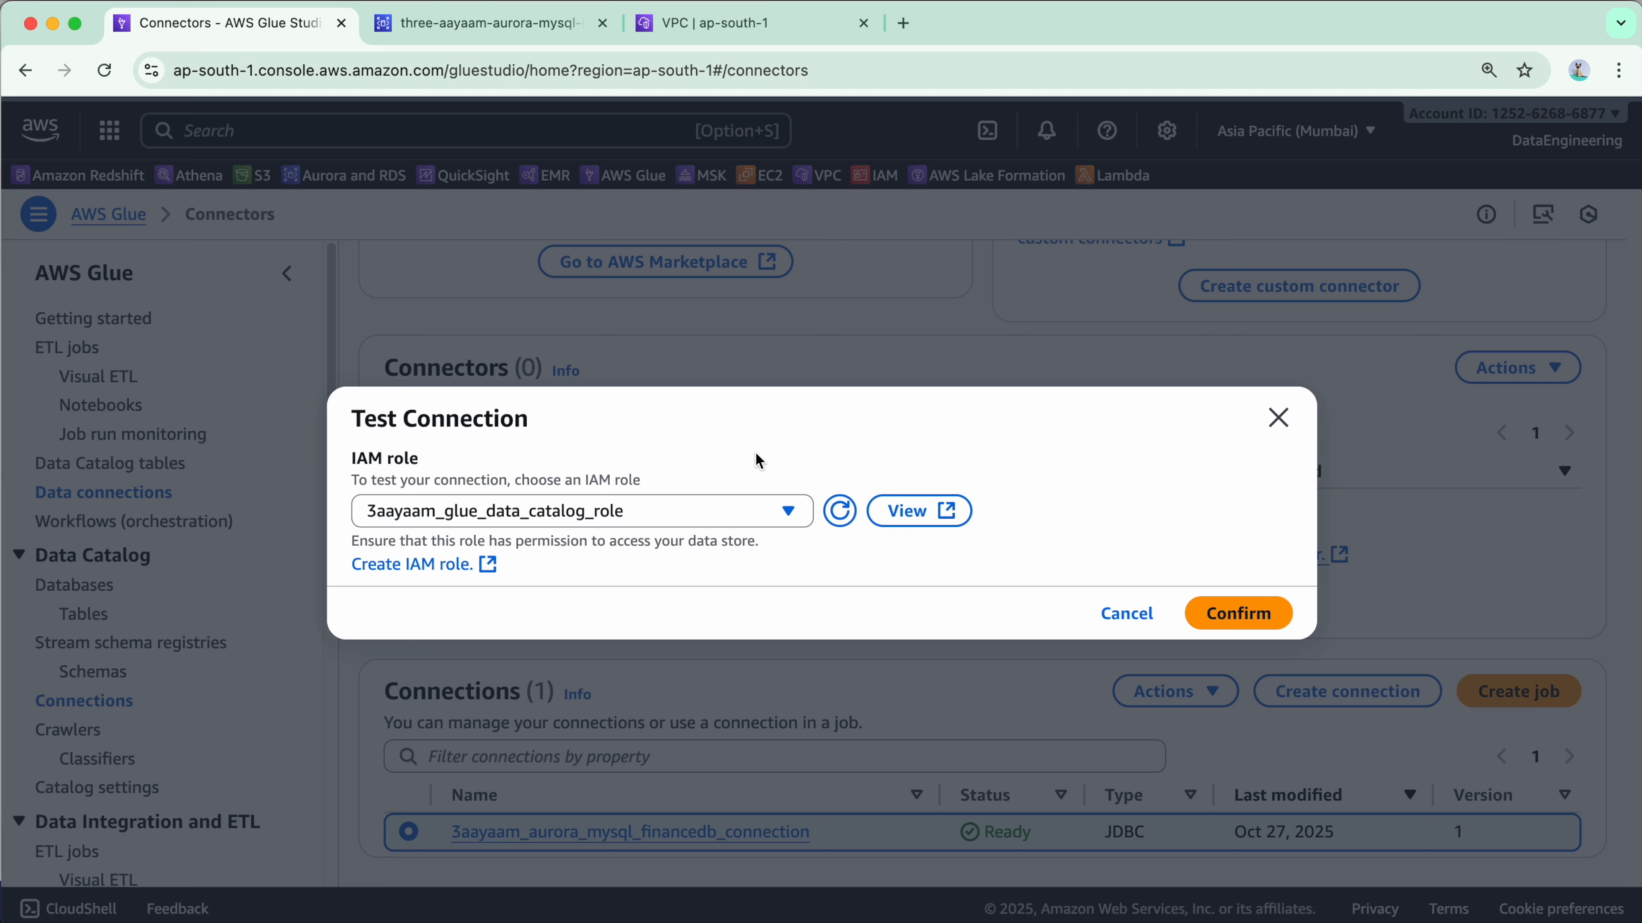
{"action": "left_click", "coordinate": [1258, 627]}
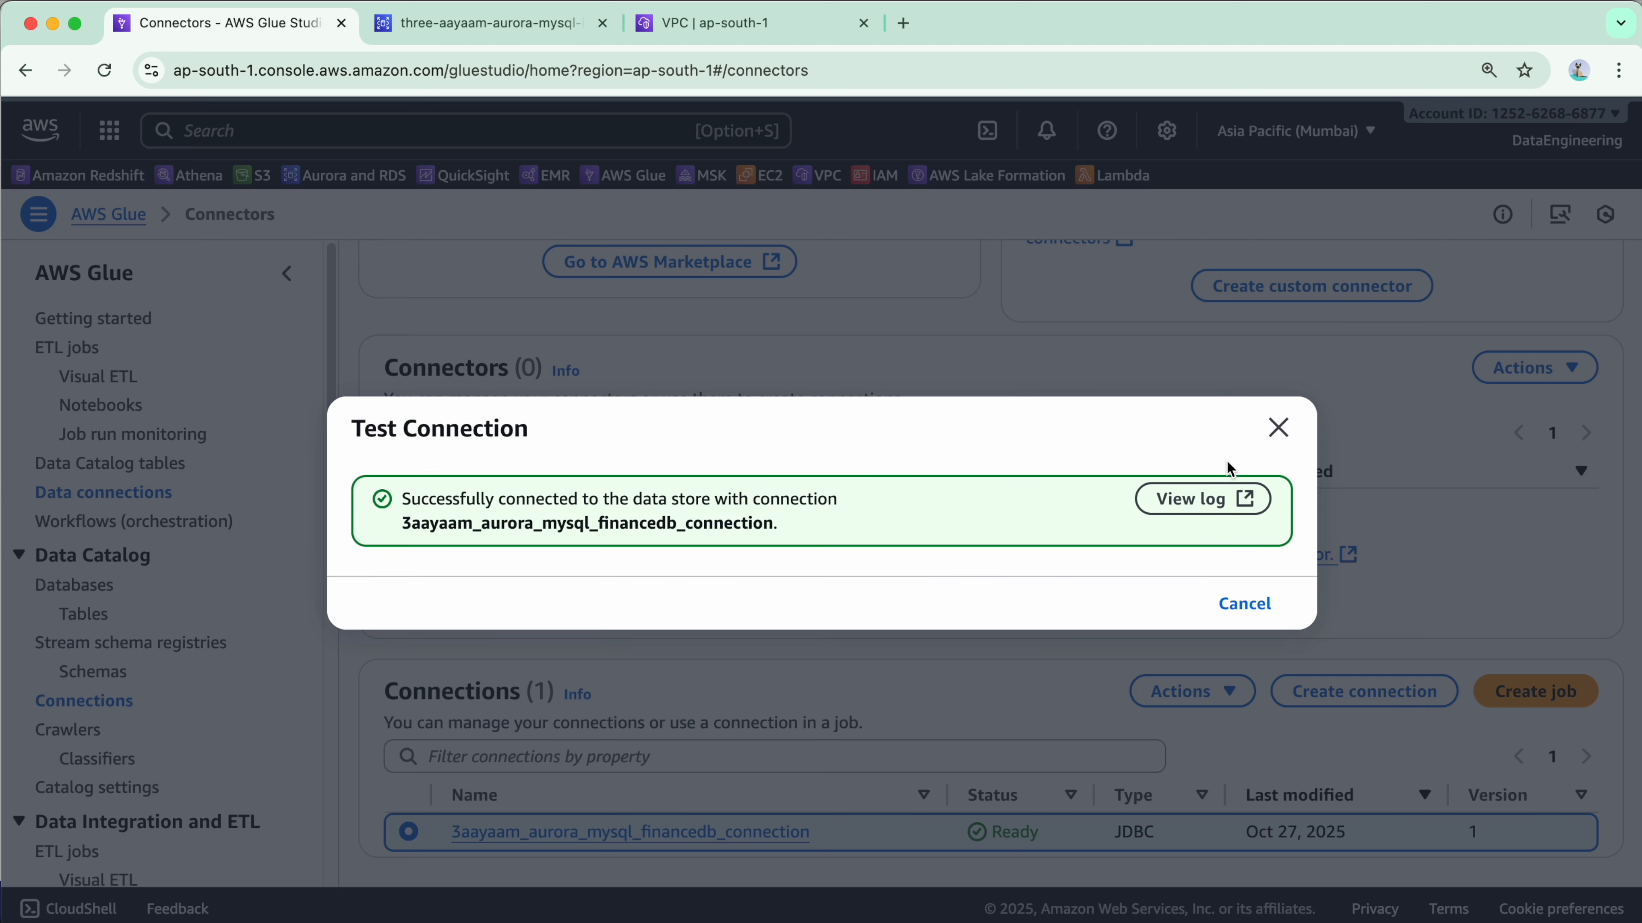
{"action": "left_click", "coordinate": [1278, 428]}
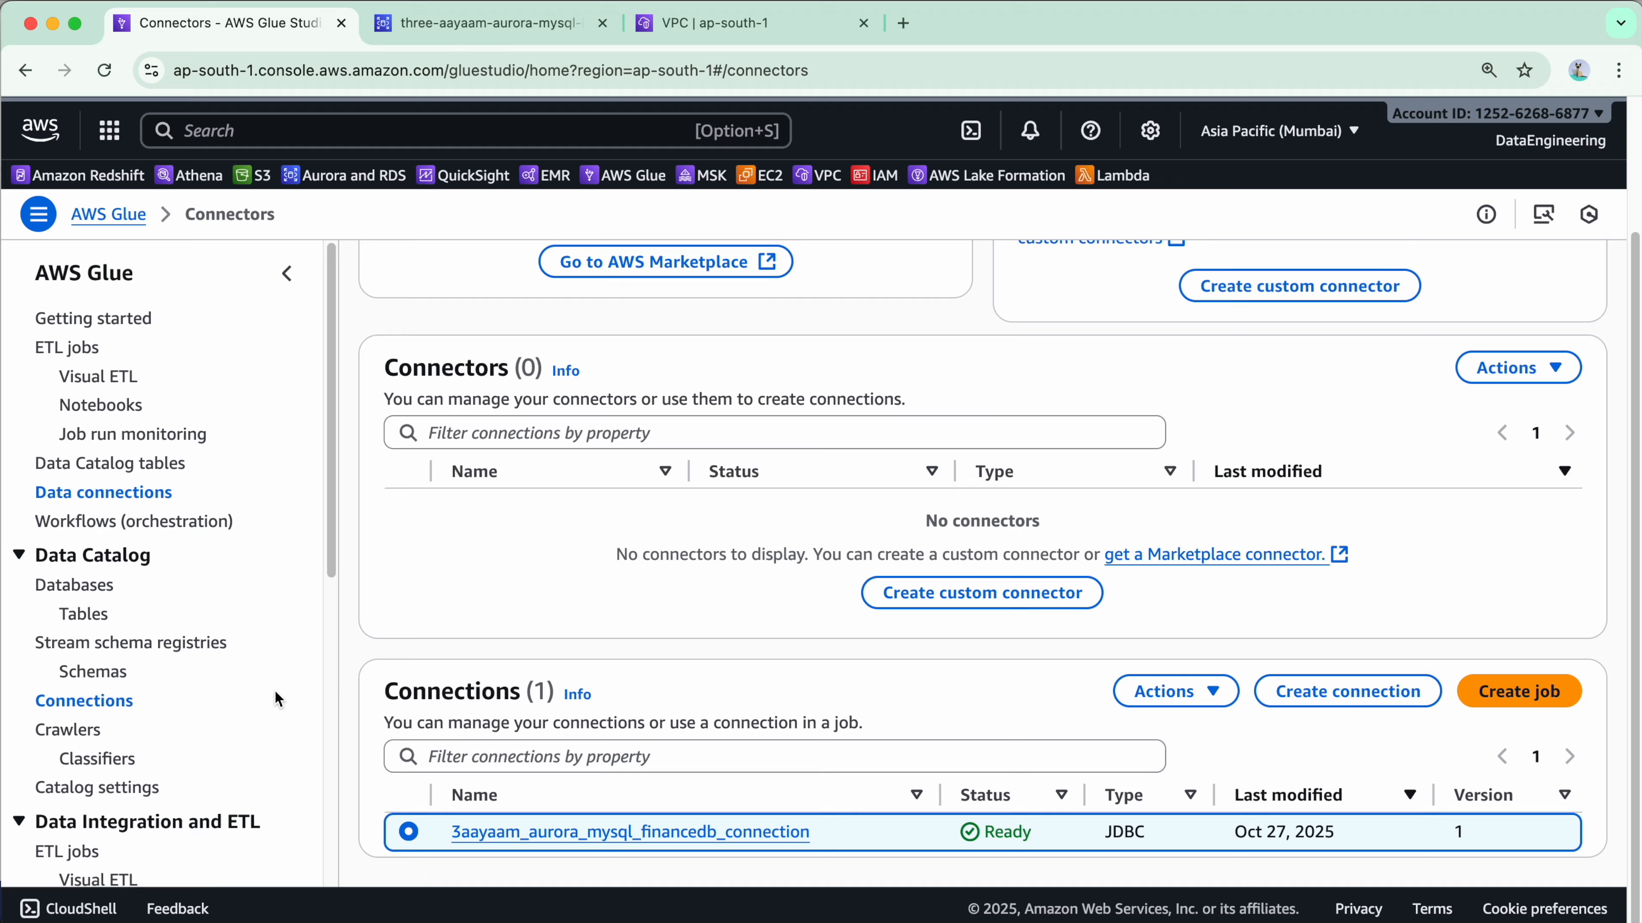
Start a new crawler named 3aayaam_aurora_mysql_financedb_crawler and go on to adding a data source.
{"action": "left_click", "coordinate": [65, 731]}
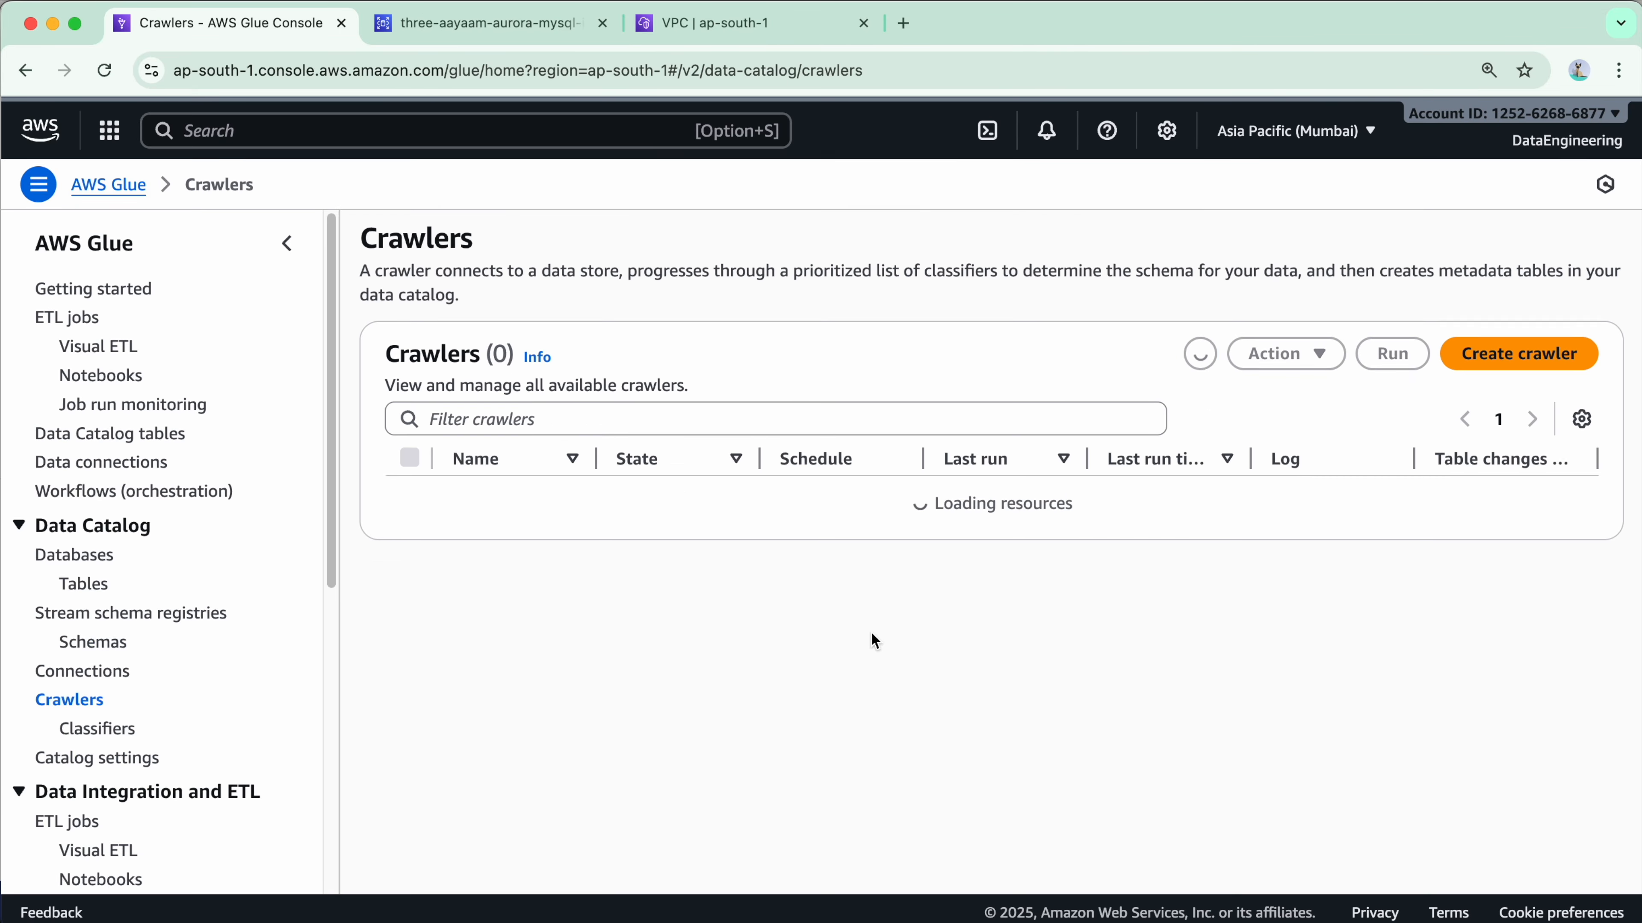
{"action": "left_click", "coordinate": [1538, 387]}
{"action": "left_click", "coordinate": [965, 426]}
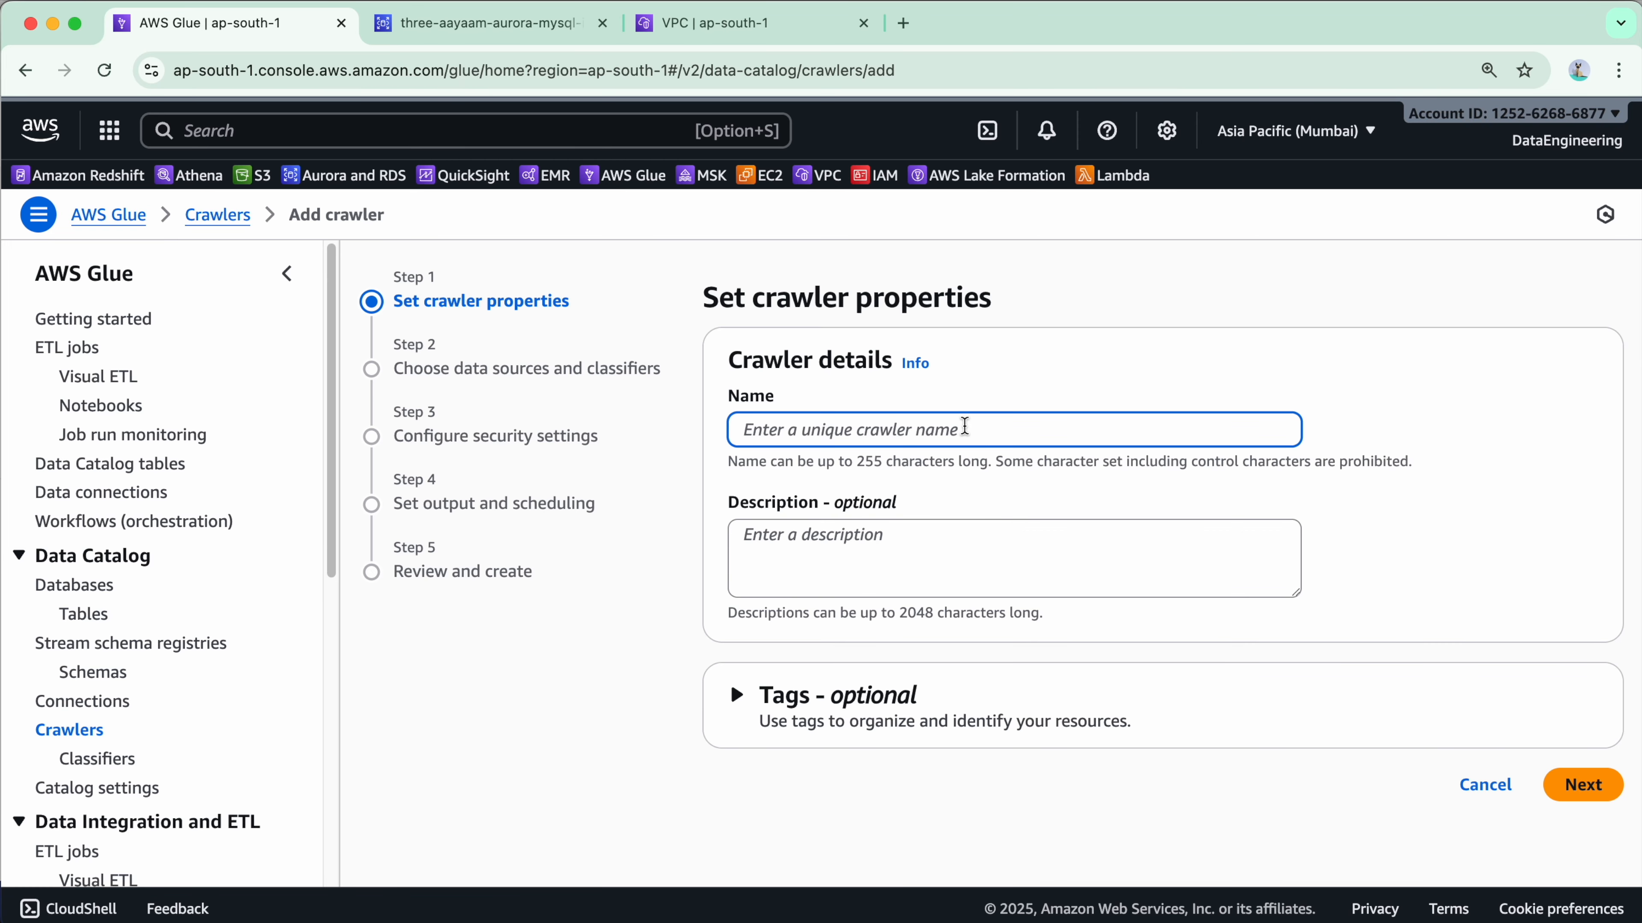
{"action": "type", "text": "3aayaam_aurora_mysql_financedb_crawler"}
{"action": "left_click", "coordinate": [1575, 783]}
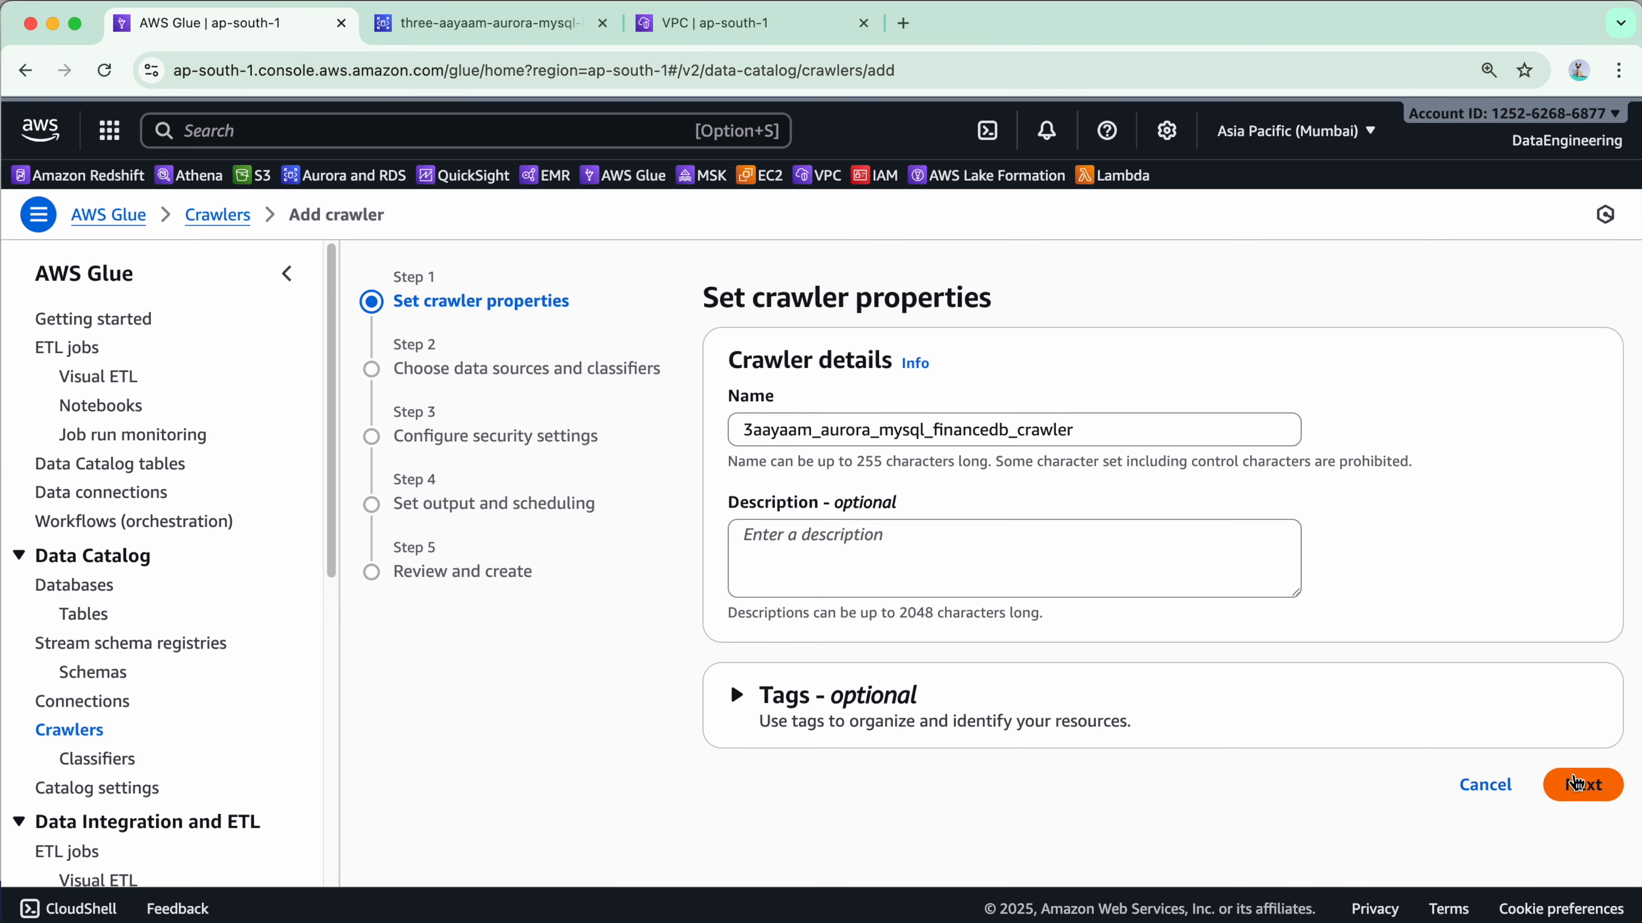
{"action": "left_click", "coordinate": [1153, 679]}
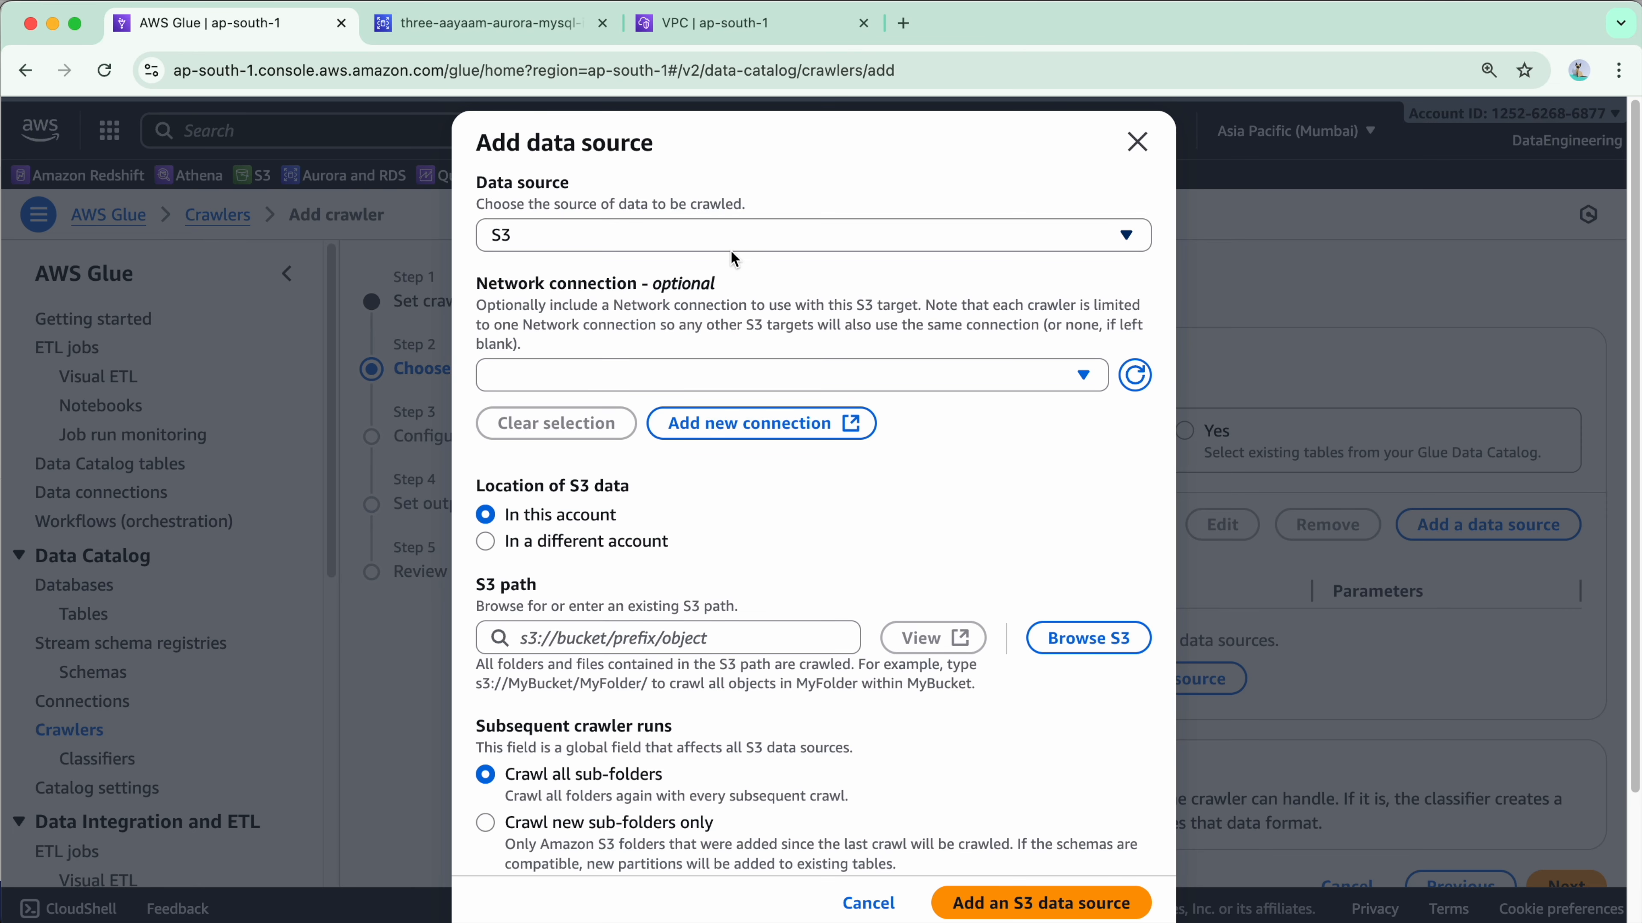
Try MySQL as the data source type and check its available connections.
{"action": "left_click", "coordinate": [731, 242]}
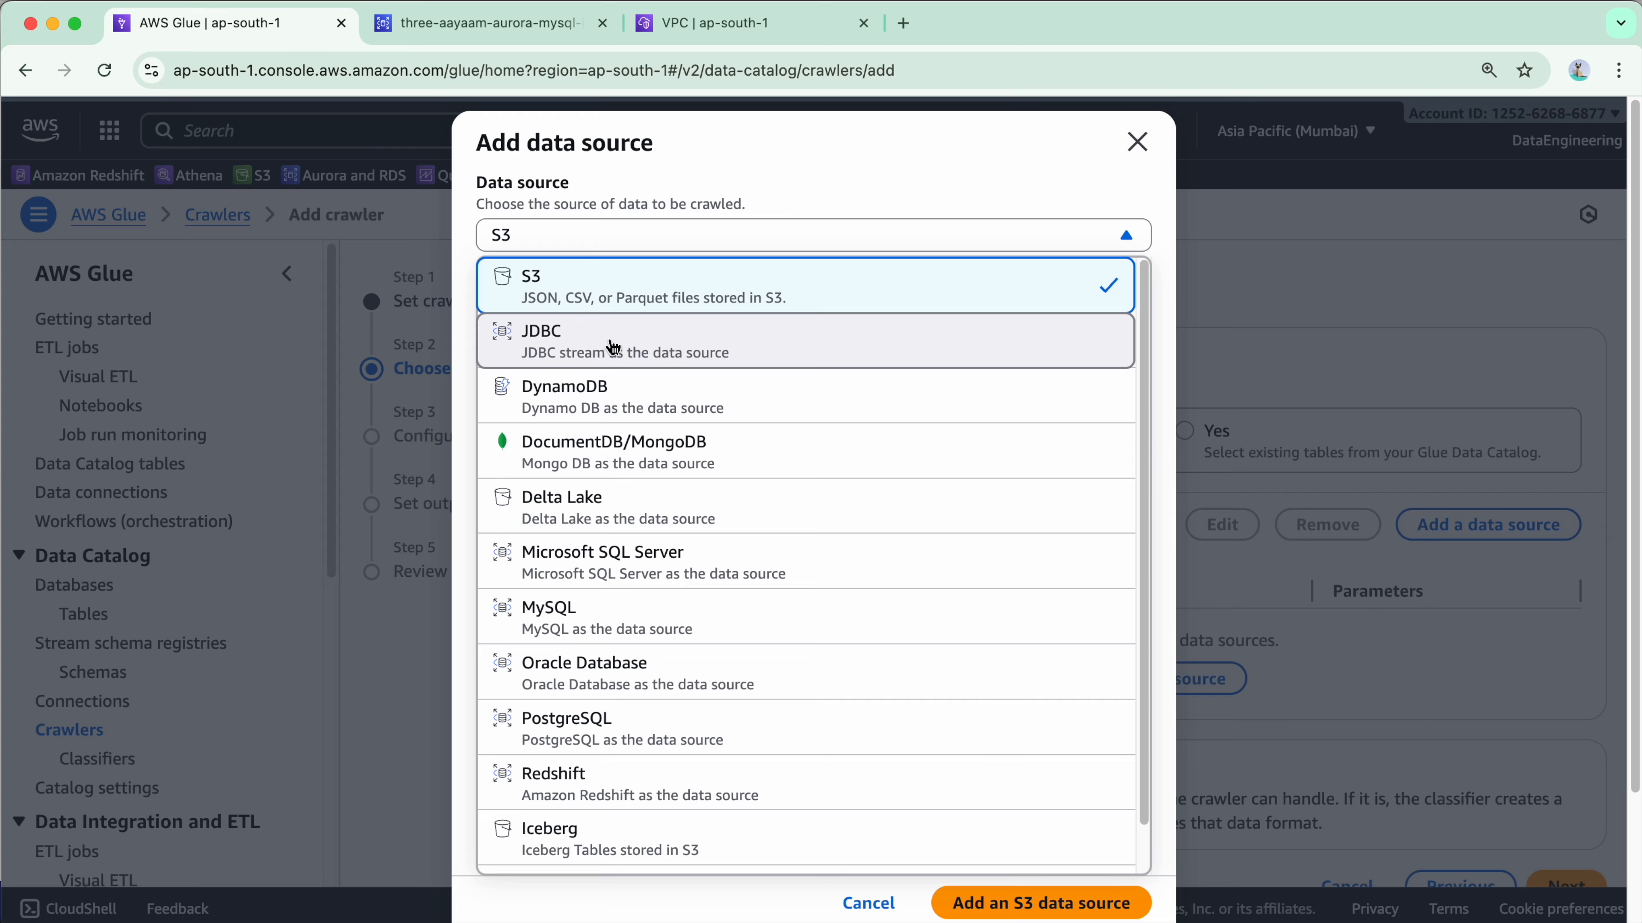
{"action": "left_click", "coordinate": [677, 621]}
{"action": "left_click", "coordinate": [898, 372]}
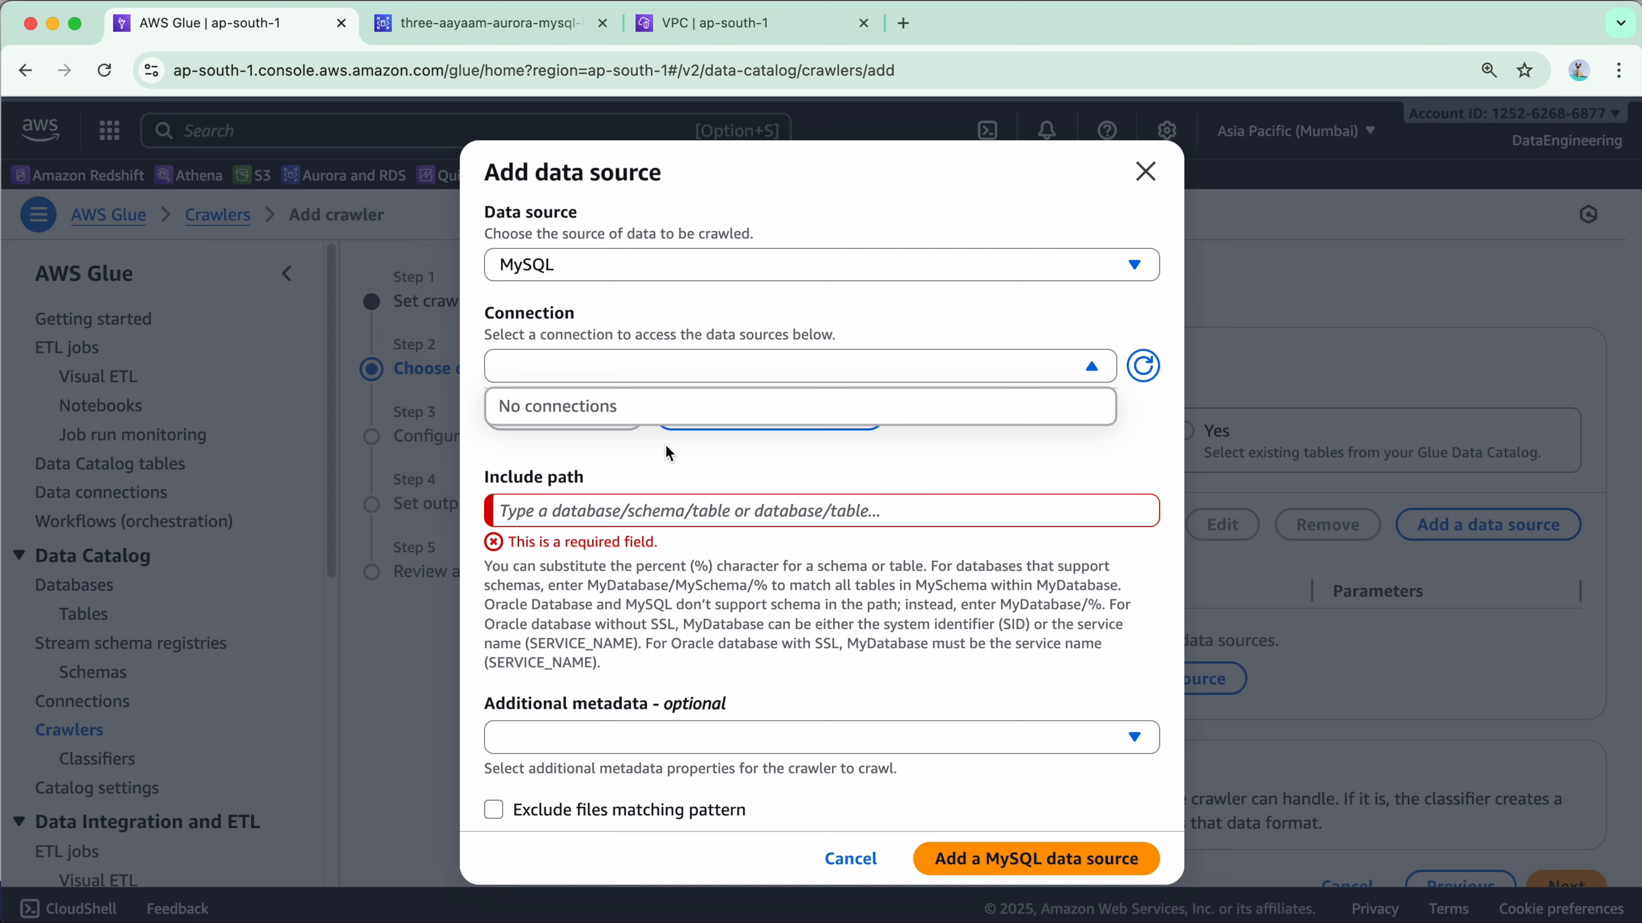
{"action": "left_click", "coordinate": [812, 269]}
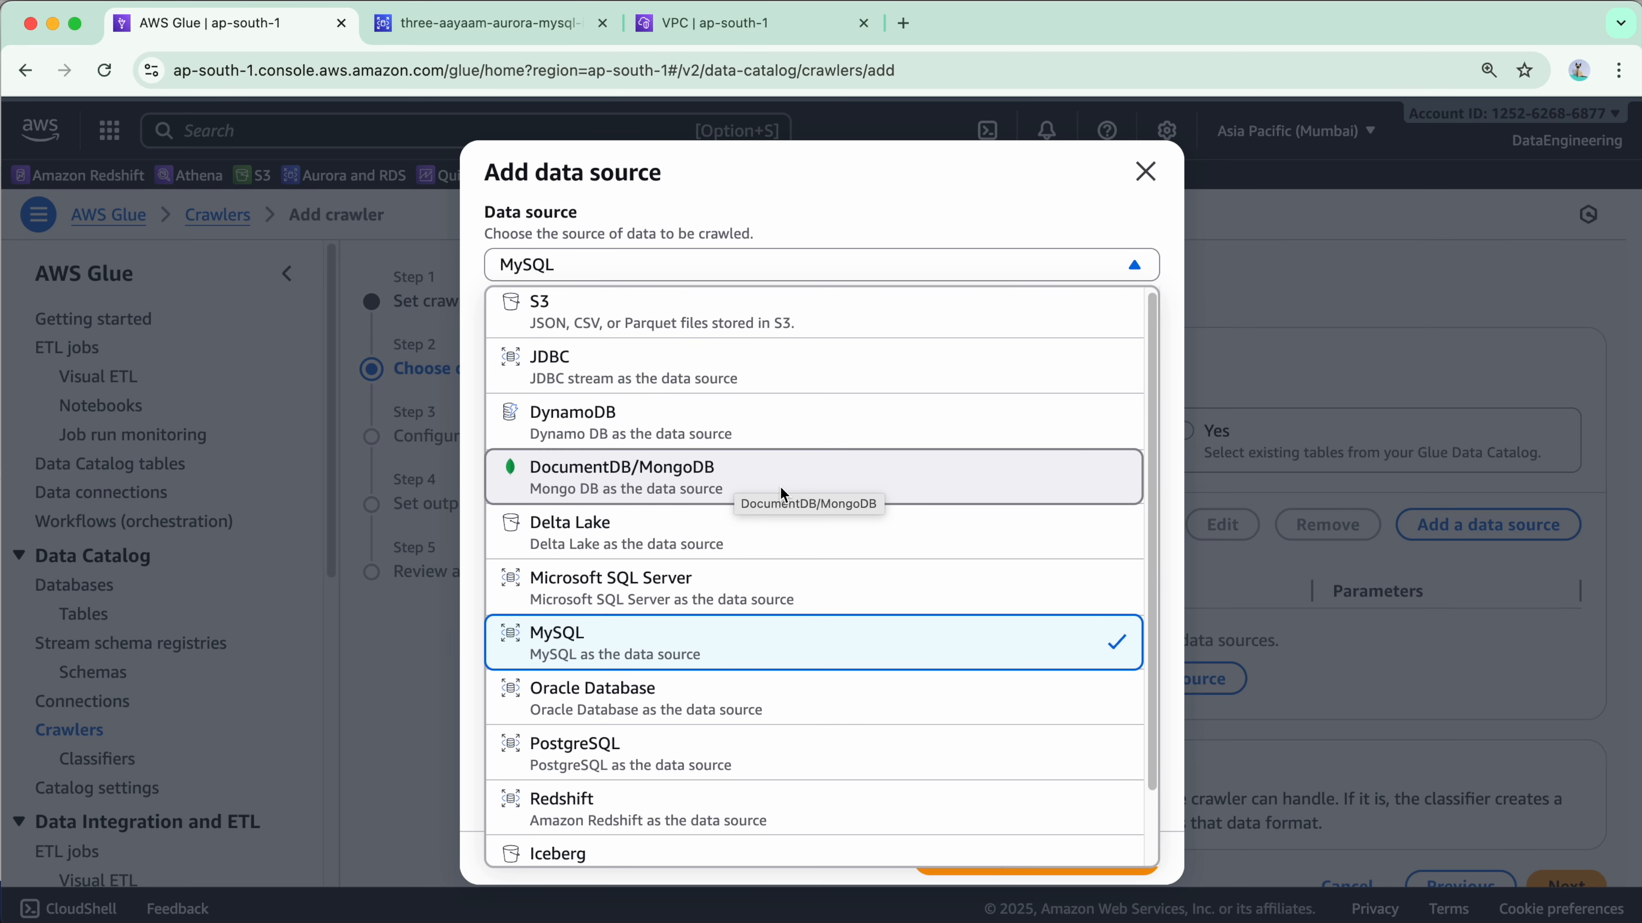
{"action": "scroll", "coordinate": [780, 484], "scroll_direction": "down", "scroll_amount": 2}
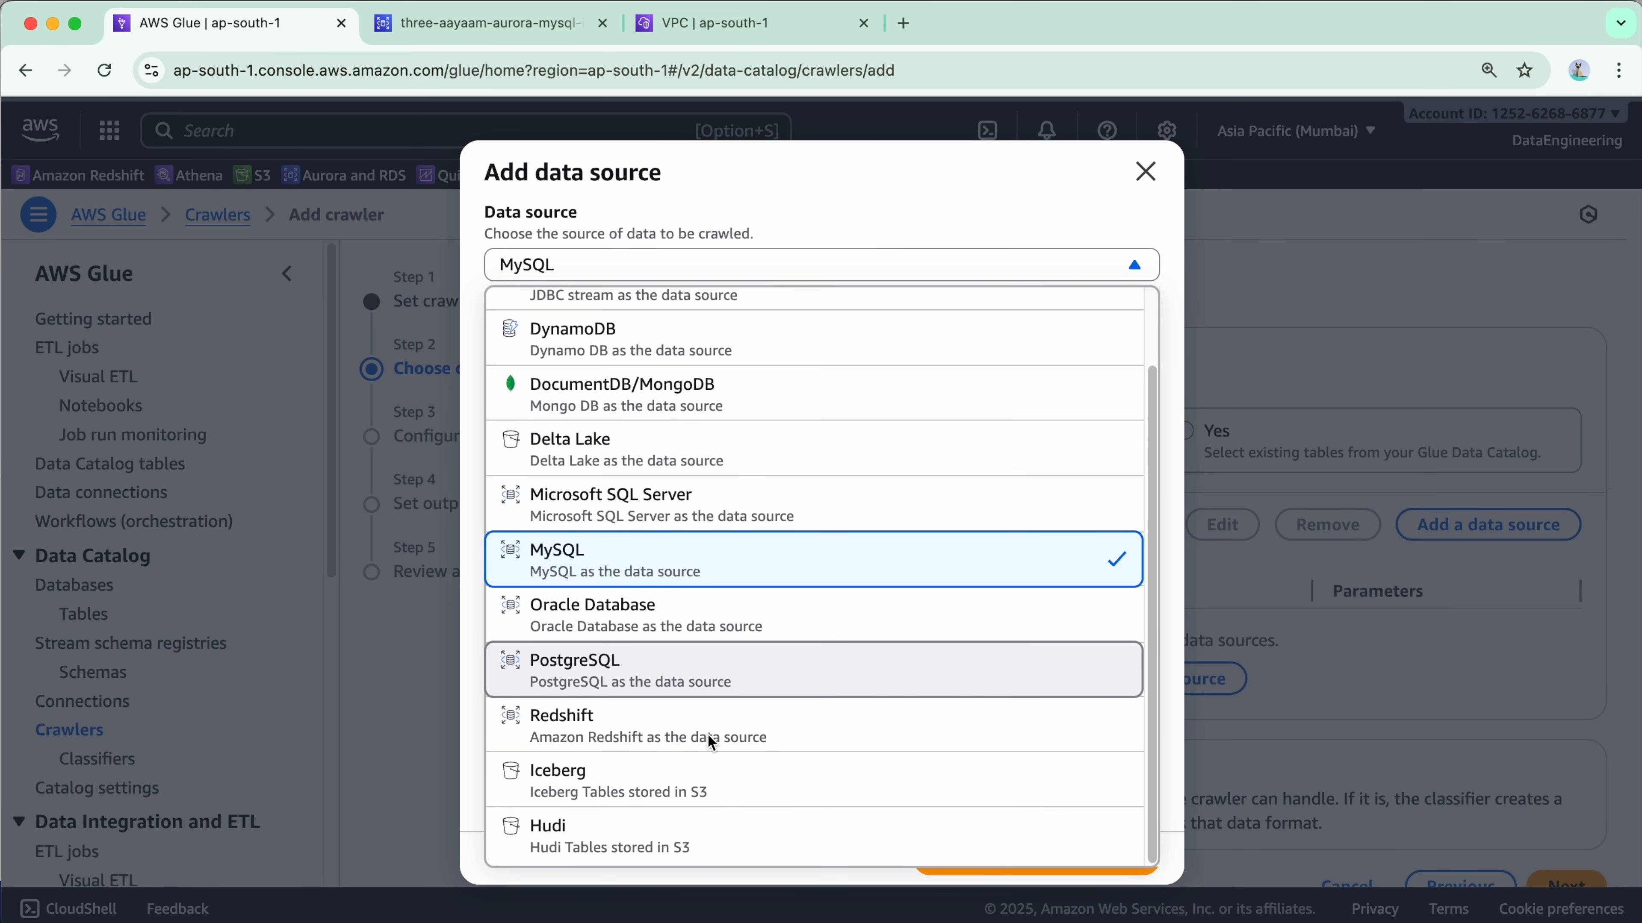
{"action": "scroll", "coordinate": [685, 692], "scroll_direction": "up", "scroll_amount": 2}
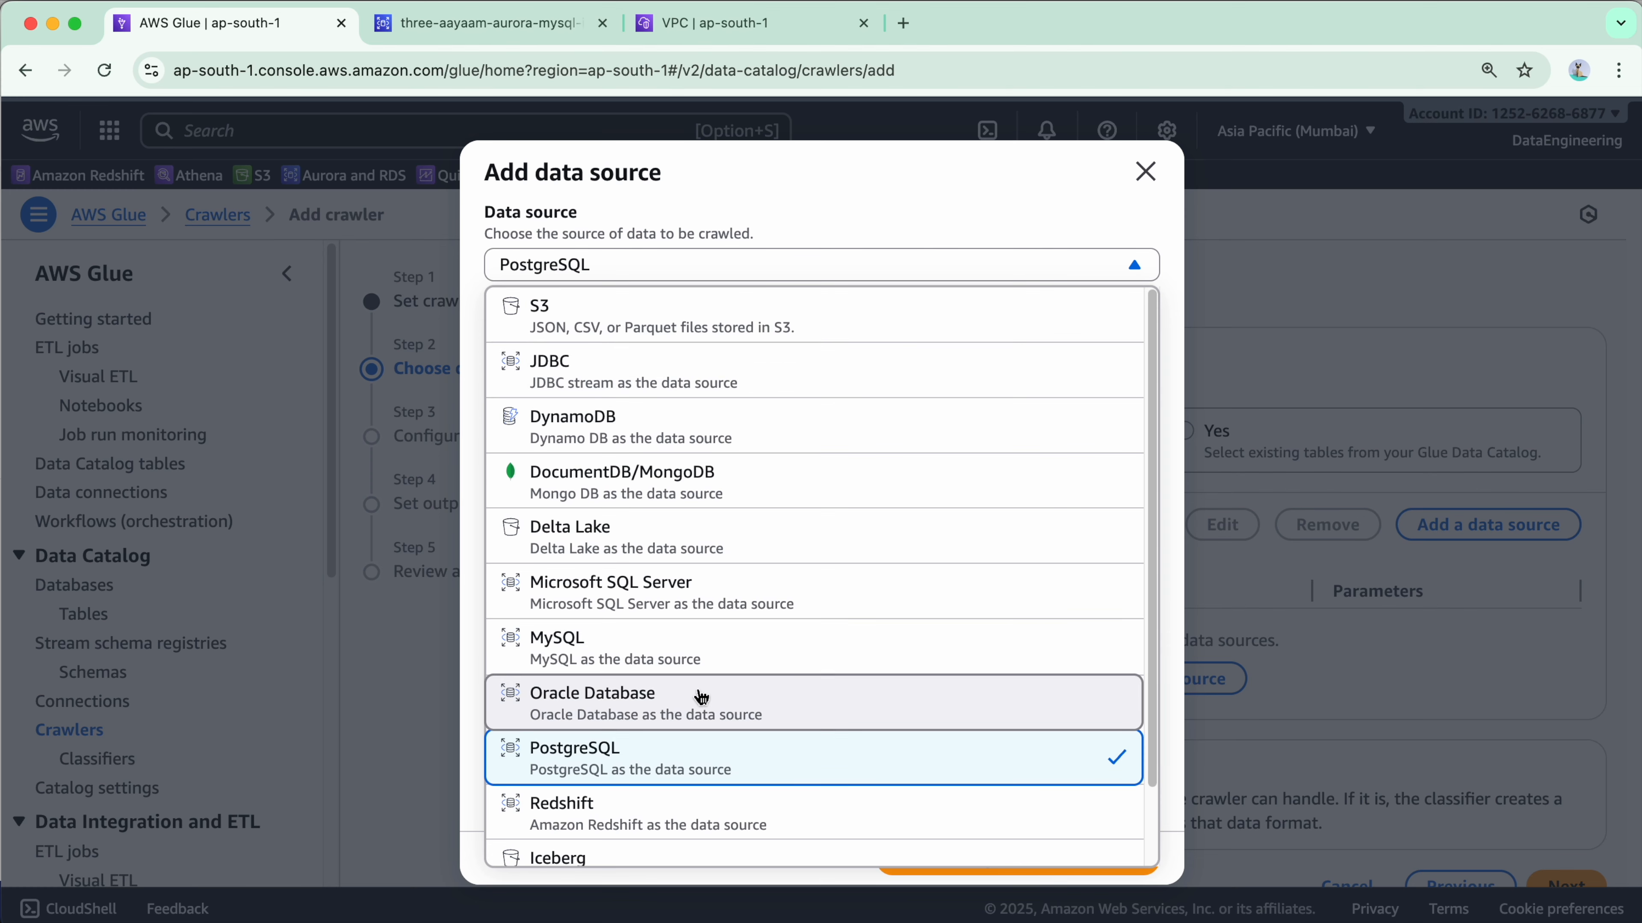
{"action": "left_click", "coordinate": [702, 658]}
{"action": "left_click", "coordinate": [769, 376]}
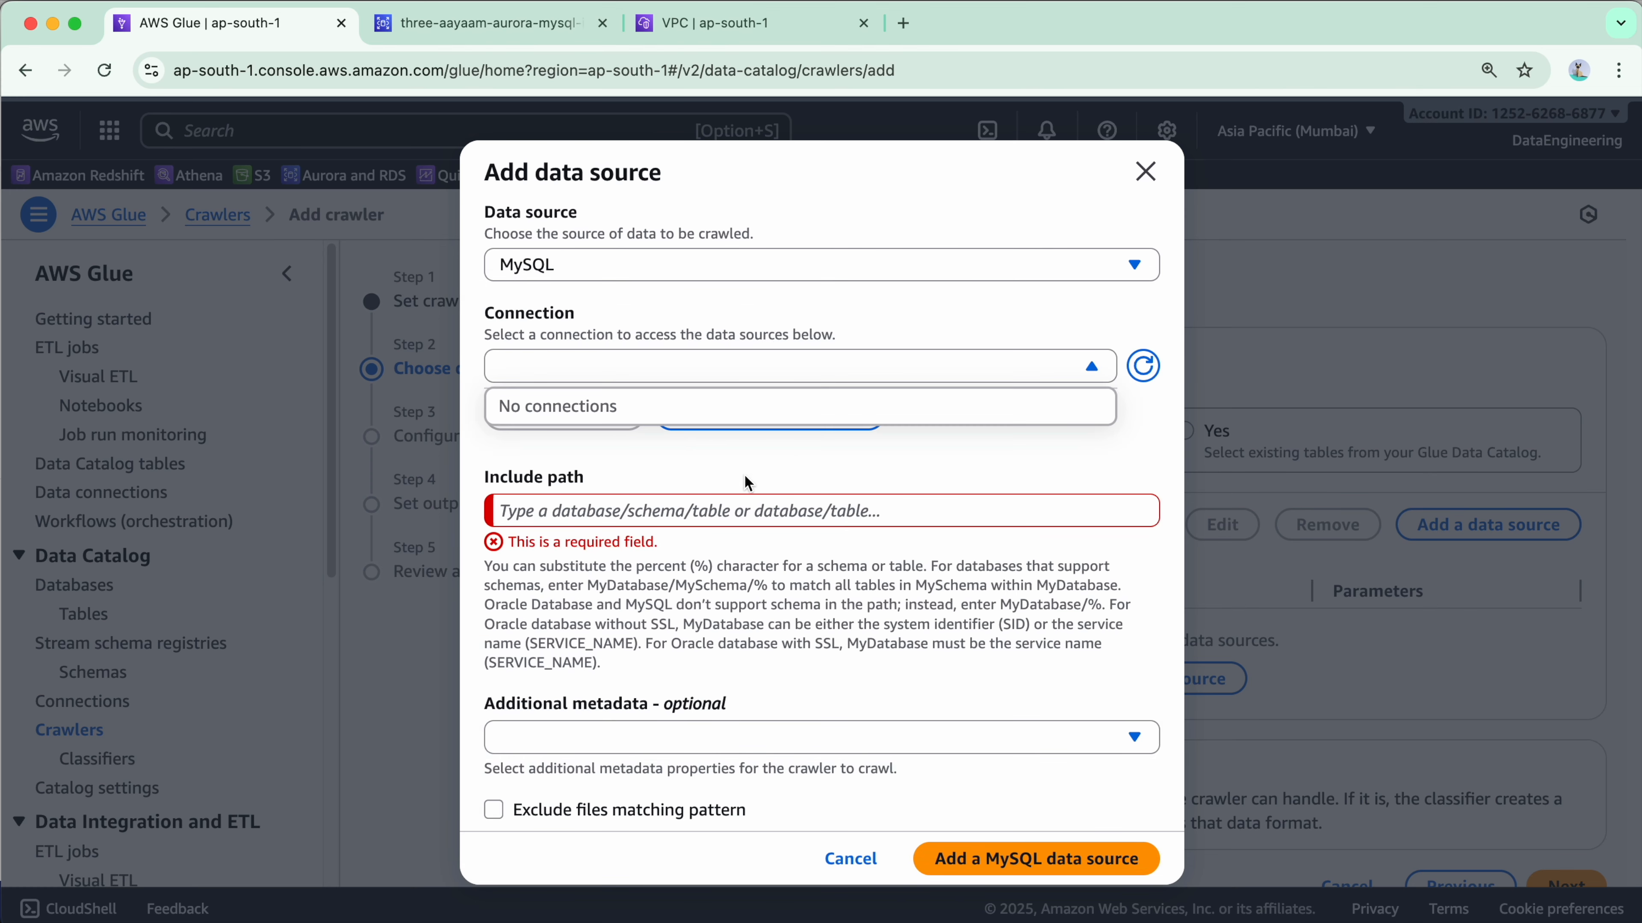
Set the data source to JDBC using connection 3aayaam_aurora_mysql_financedb_connection.
{"action": "left_click", "coordinate": [791, 262]}
{"action": "left_click", "coordinate": [776, 378]}
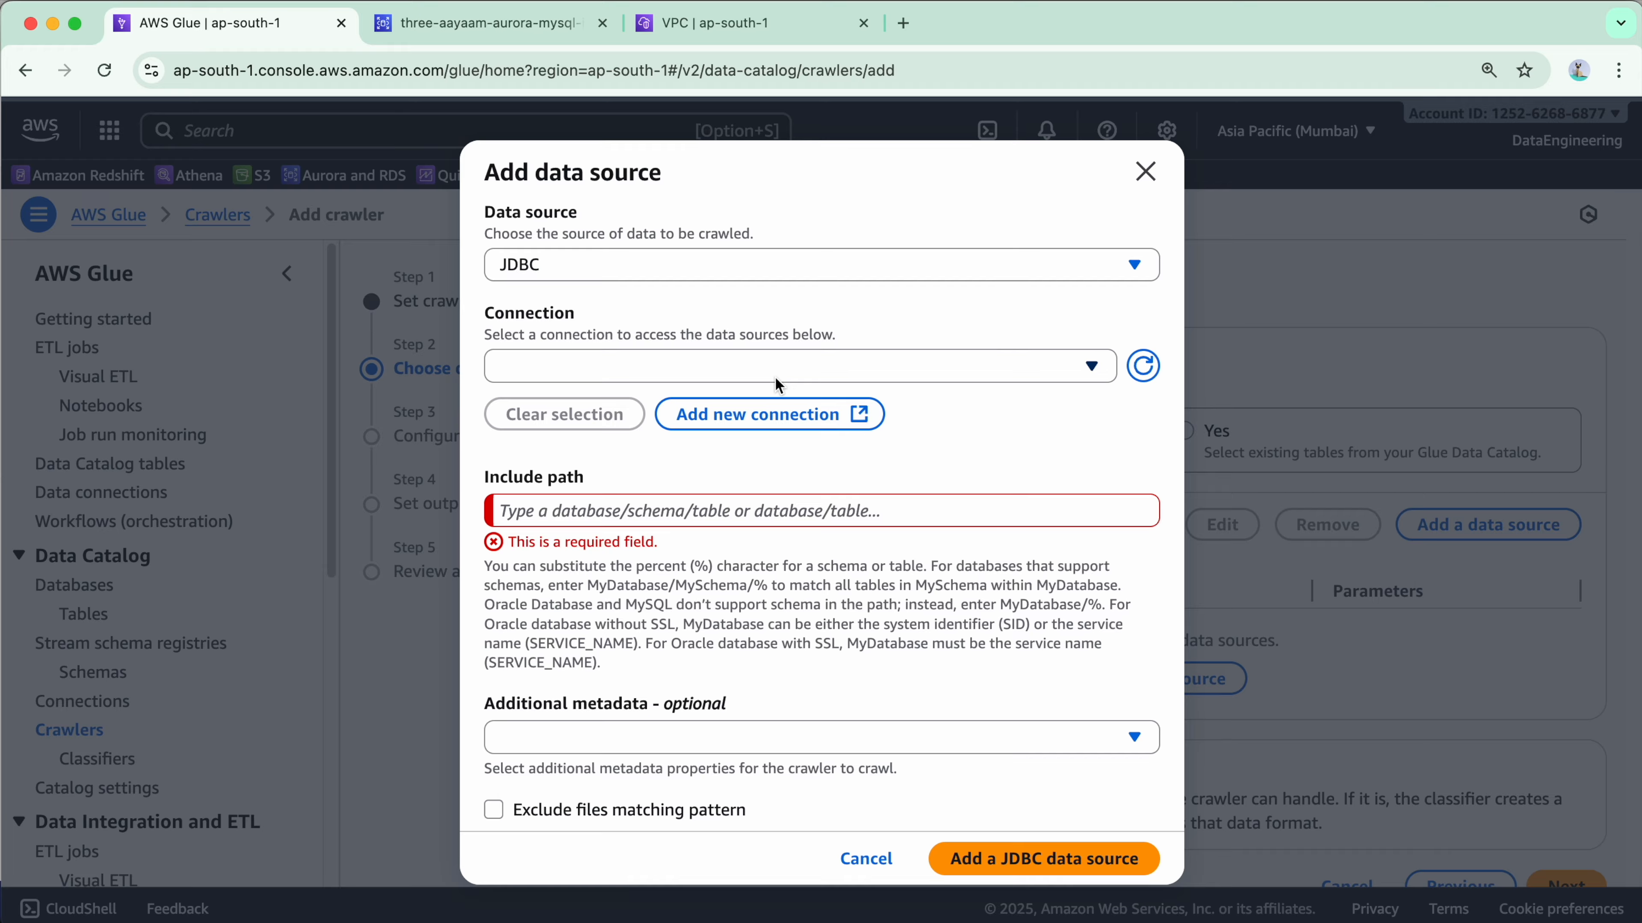
{"action": "left_click", "coordinate": [817, 374]}
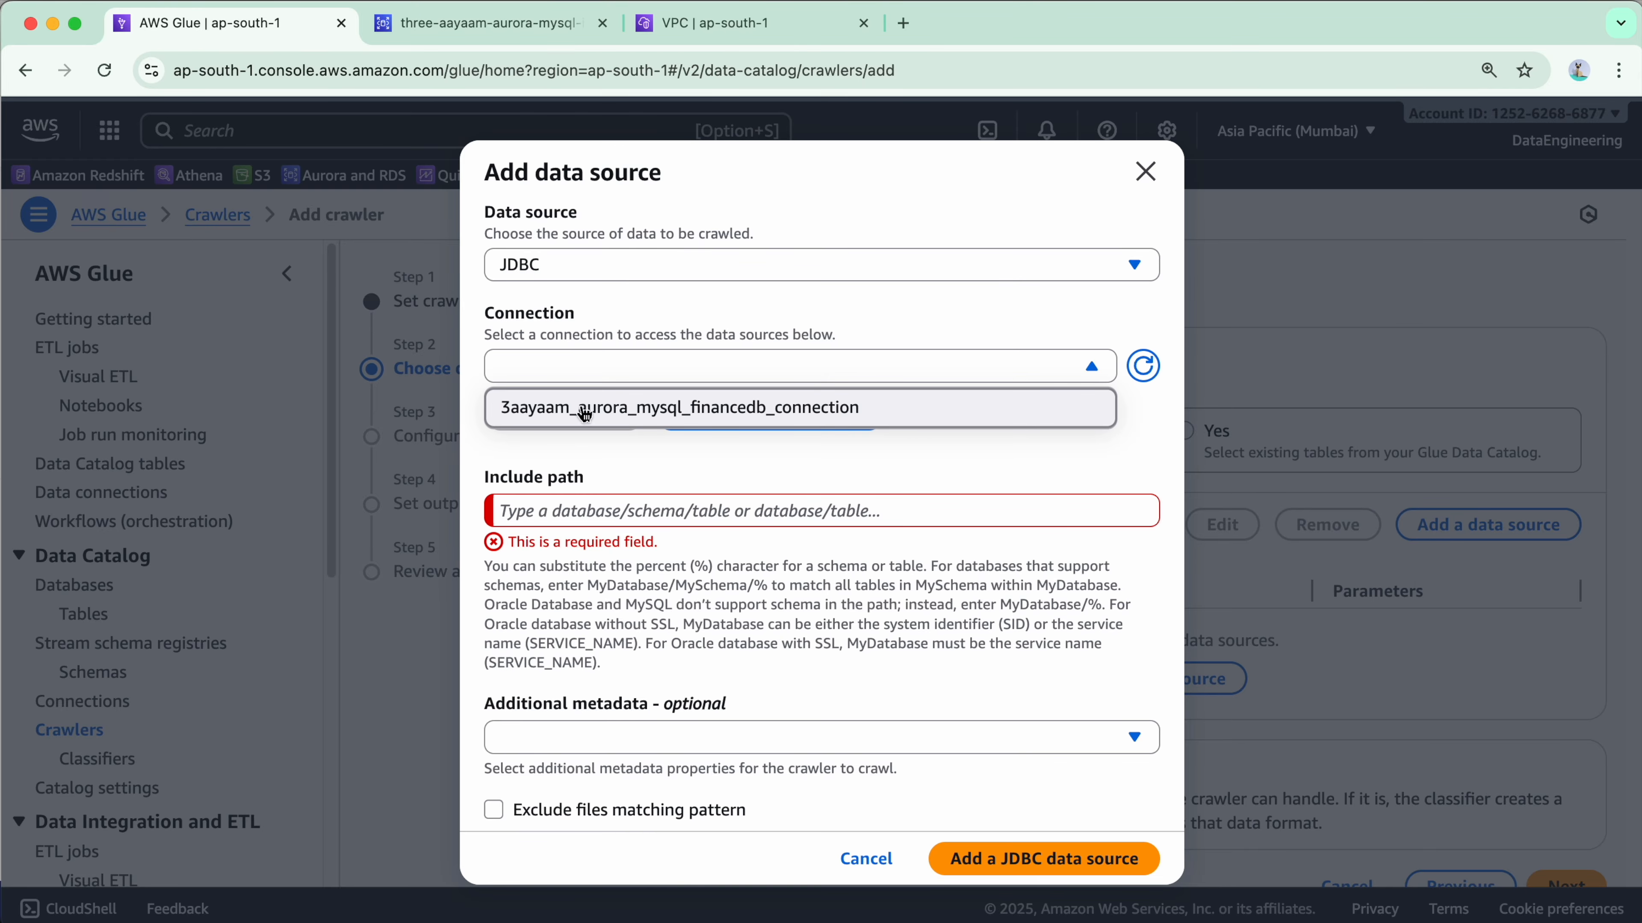
{"action": "left_click", "coordinate": [715, 407]}
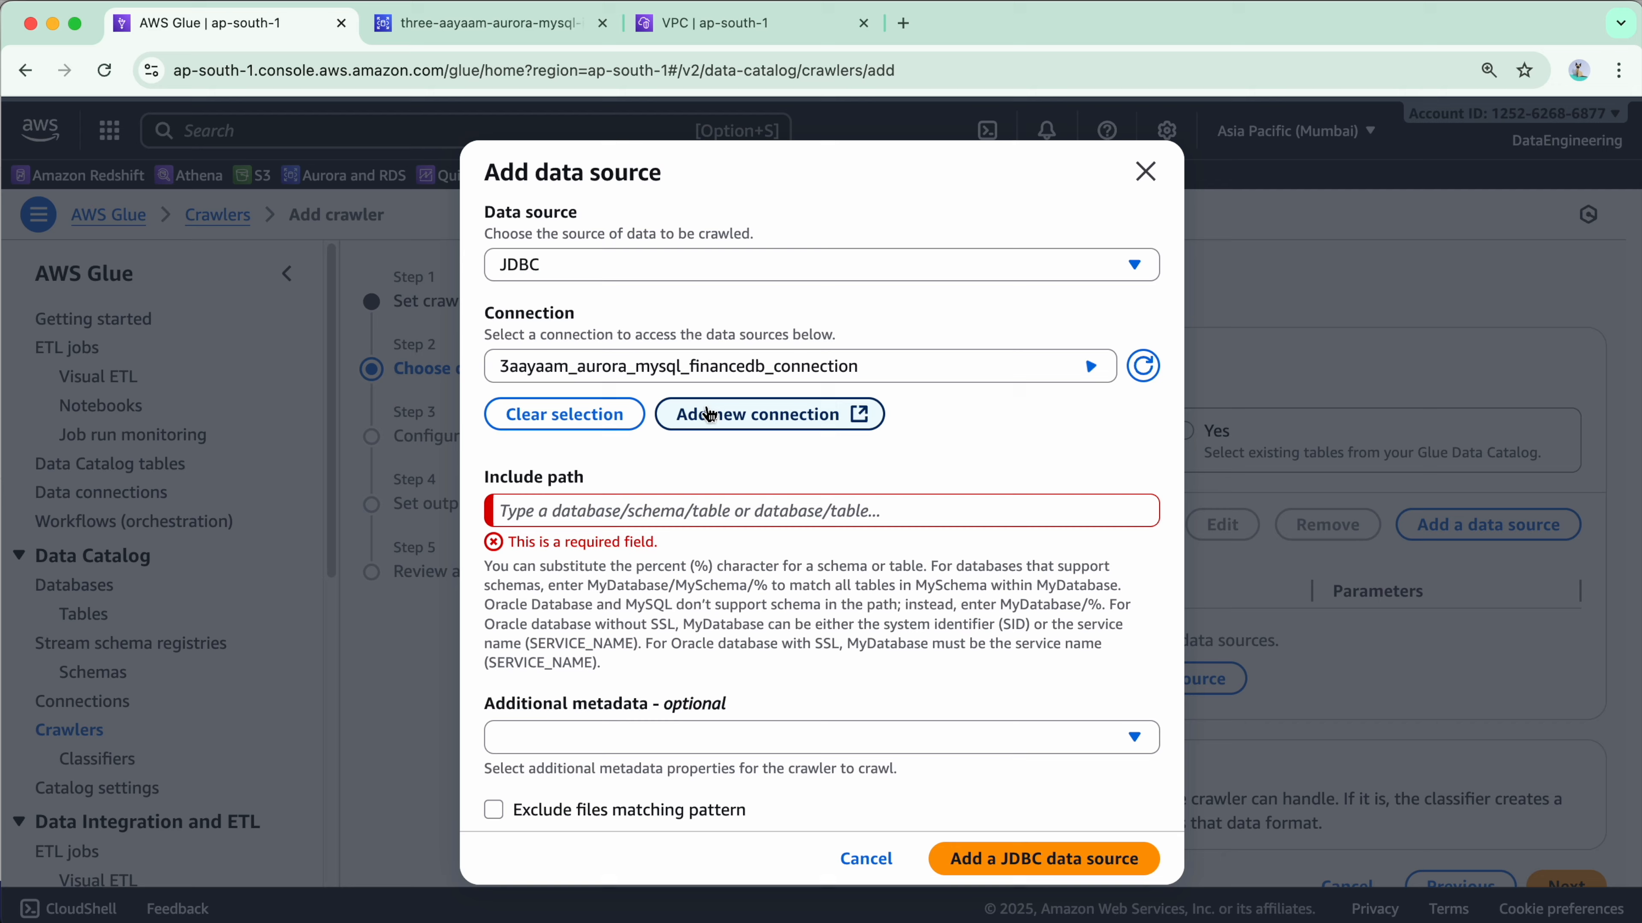
{"action": "left_click", "coordinate": [803, 271]}
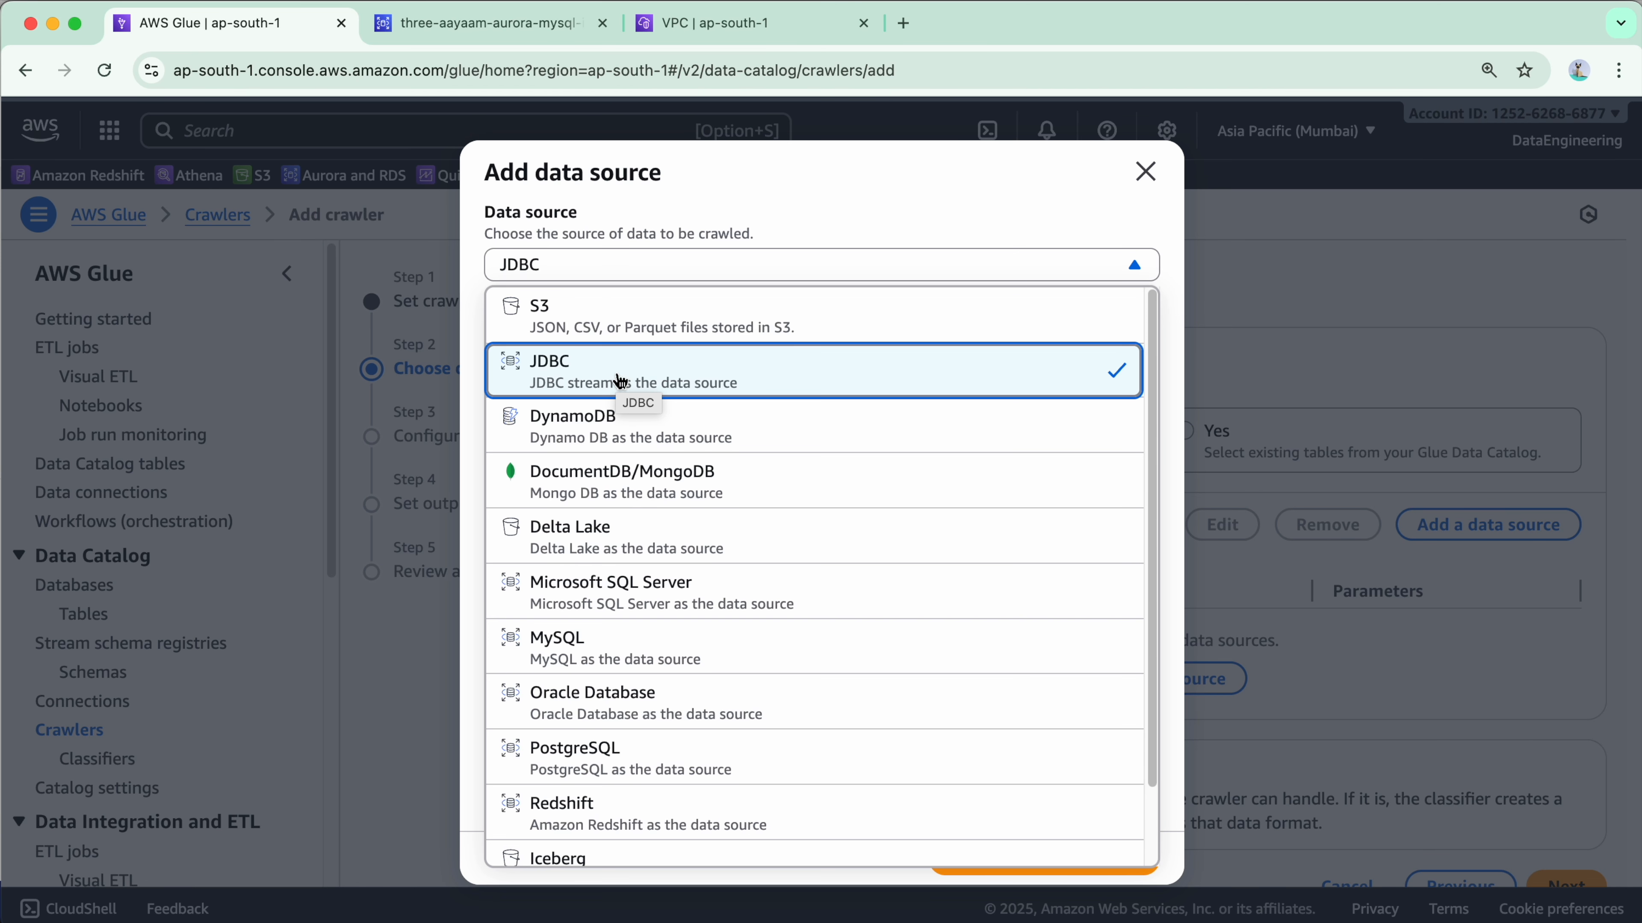
{"action": "left_click", "coordinate": [619, 381]}
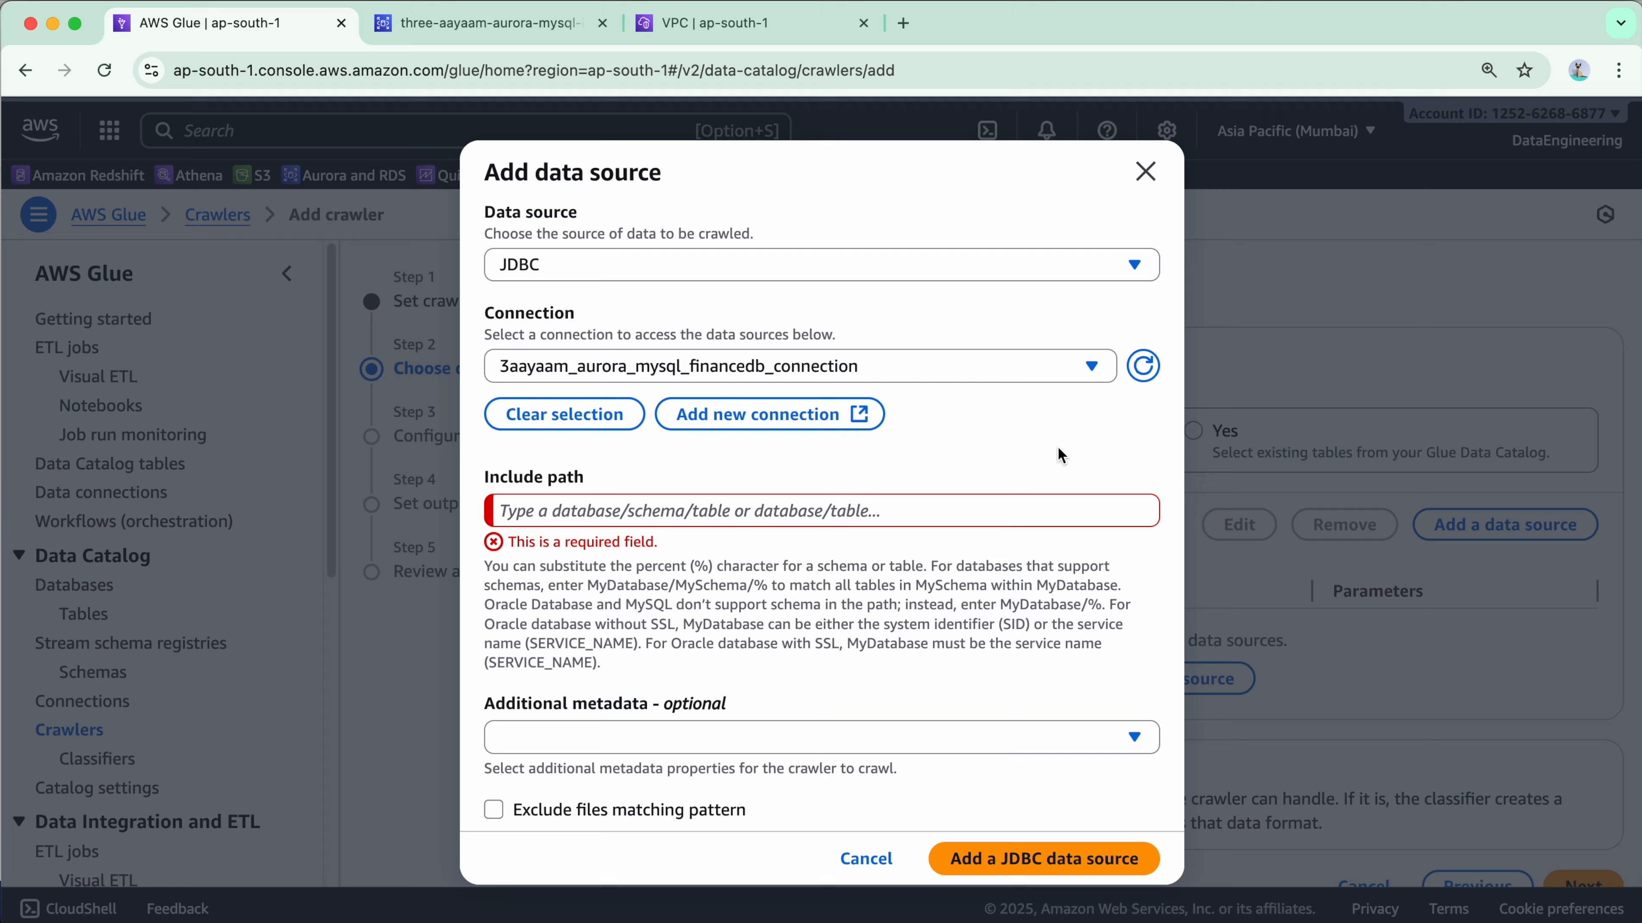
Add the JDBC data source with include path financedb.
{"action": "left_click", "coordinate": [1085, 497]}
{"action": "type", "text": "fina"}
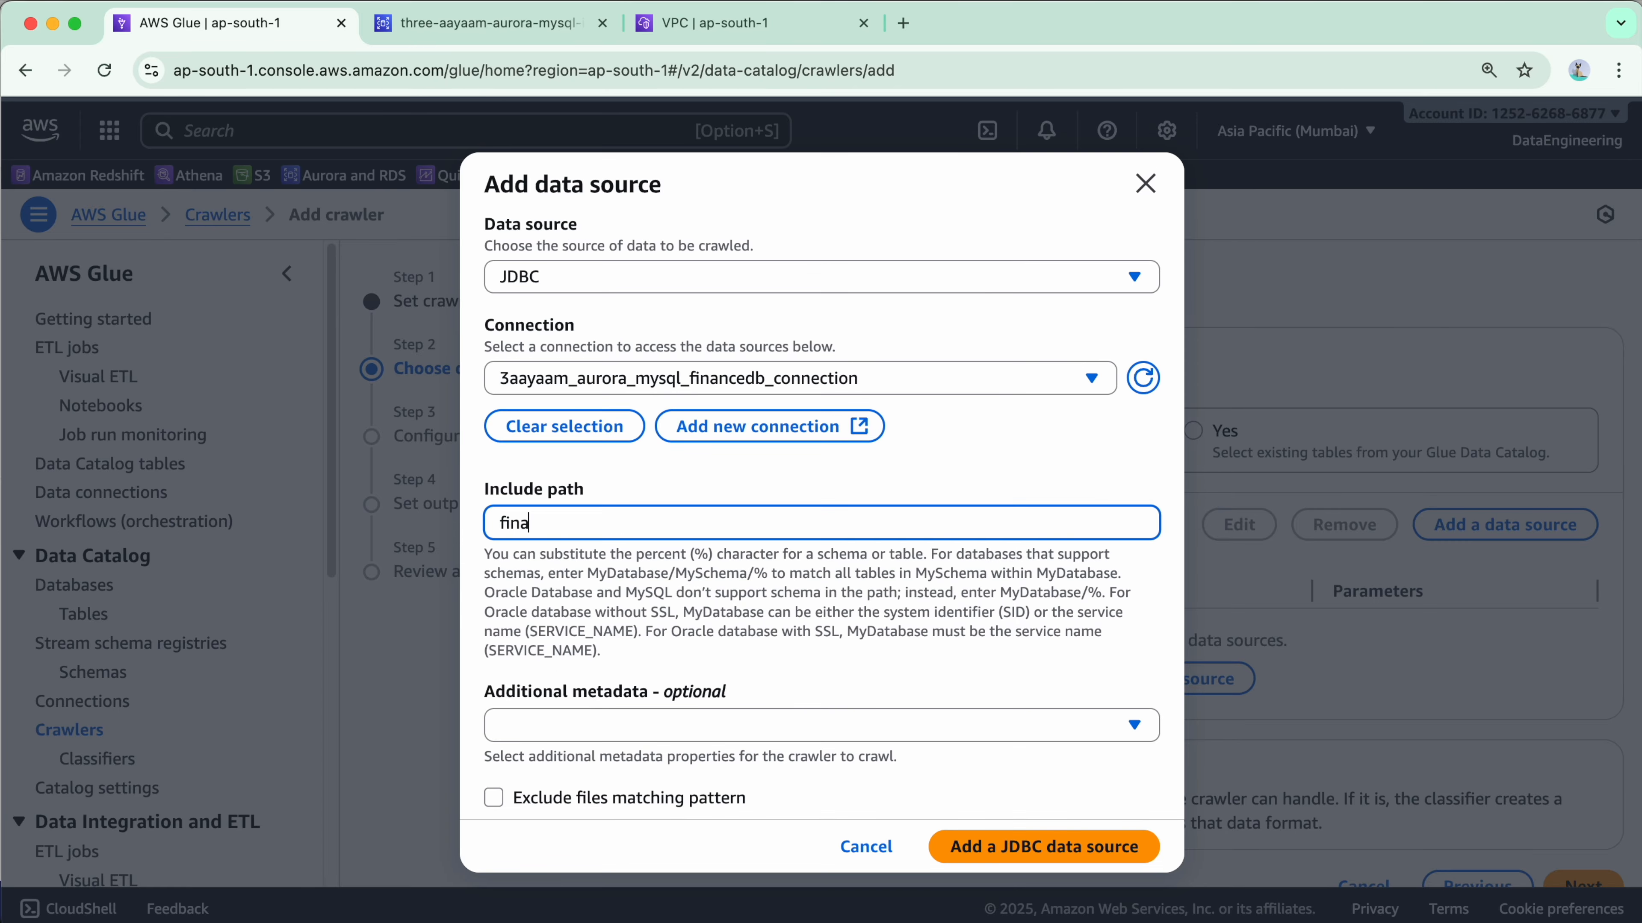
{"action": "type", "text": "ncedb"}
{"action": "left_click", "coordinate": [1020, 849]}
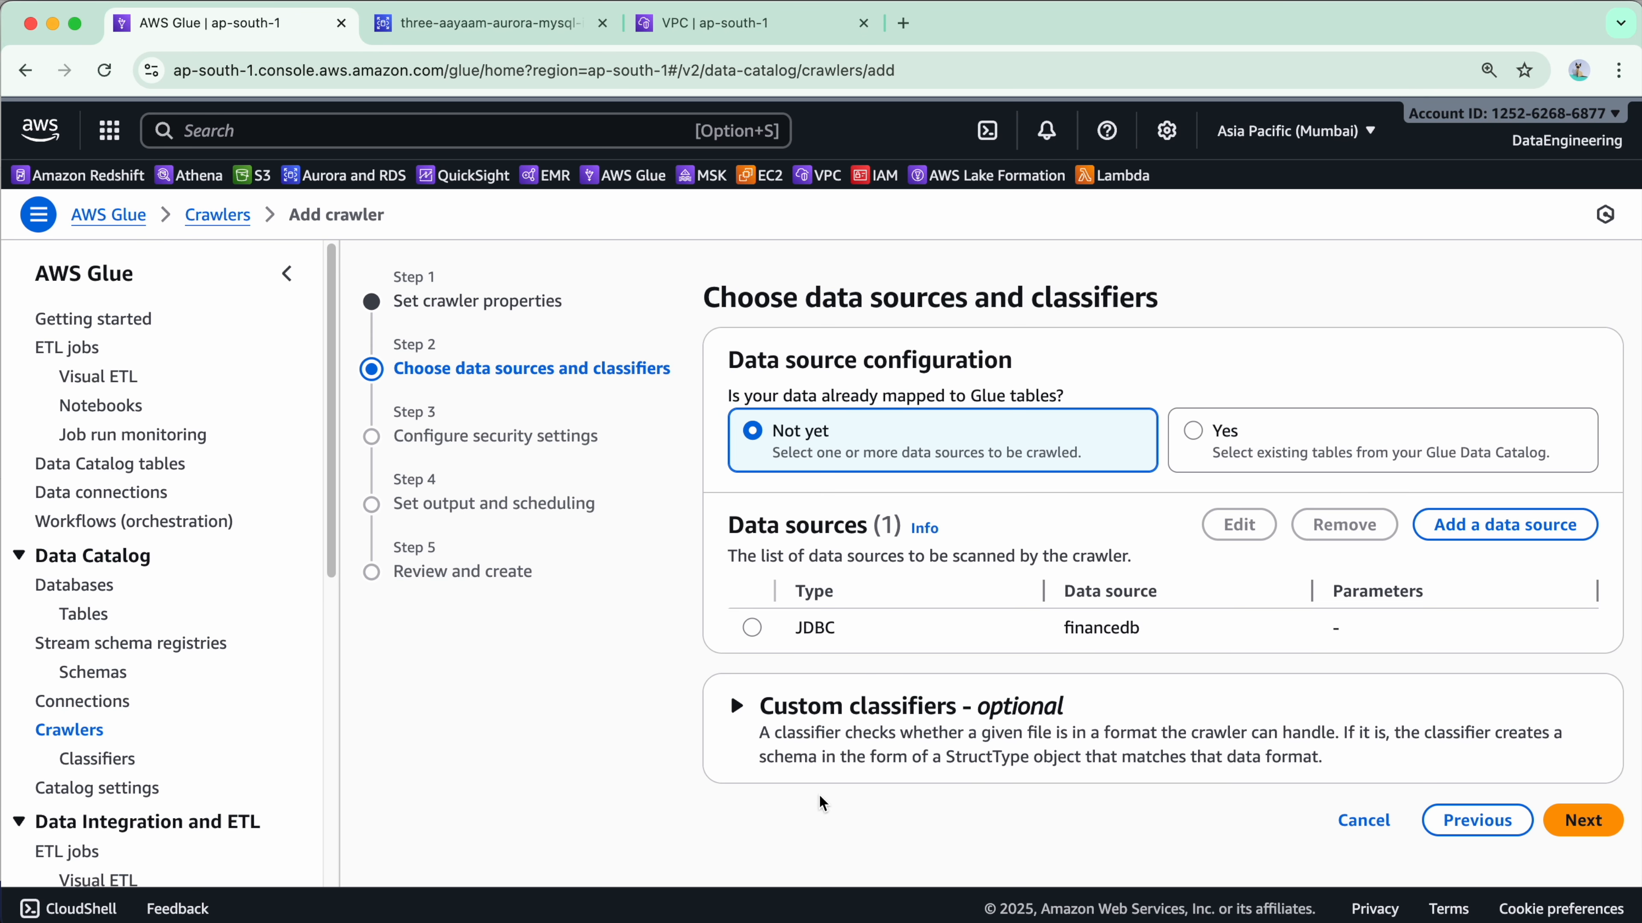
Assign the IAM role 3aayaam_glue_data_catalog_role to the crawler.
{"action": "left_click", "coordinate": [1582, 820]}
{"action": "left_click", "coordinate": [950, 445]}
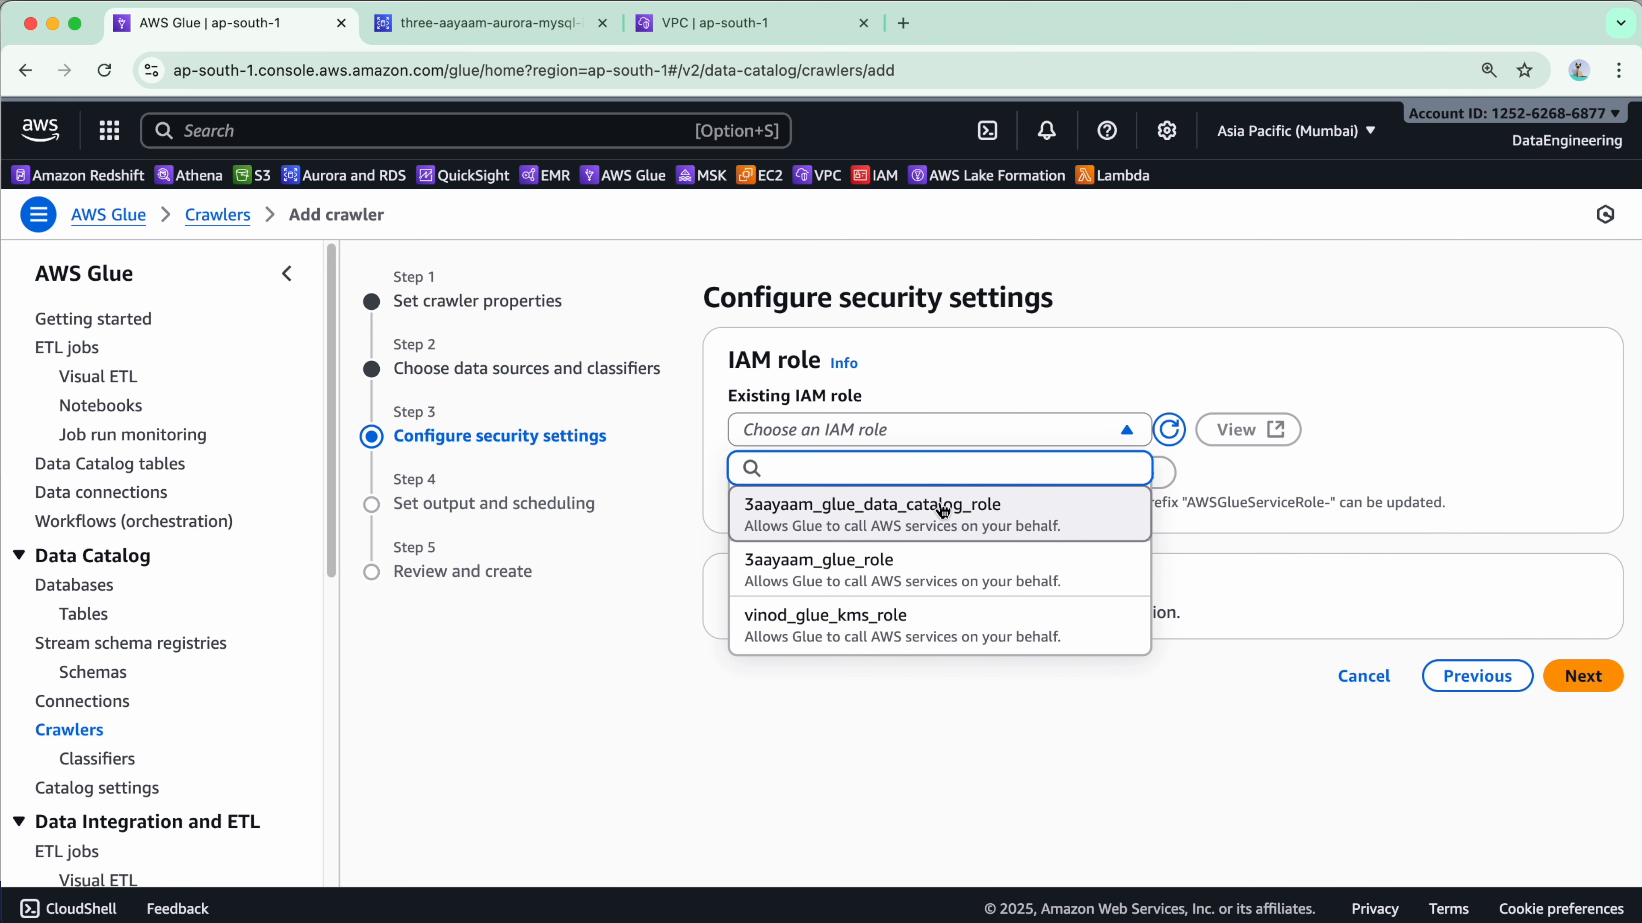
{"action": "left_click", "coordinate": [1034, 517]}
Set target database 3aayaam_glue_db and table prefix aurora_mysql_, then review the settings.
{"action": "left_click", "coordinate": [1582, 676]}
{"action": "left_click", "coordinate": [979, 431]}
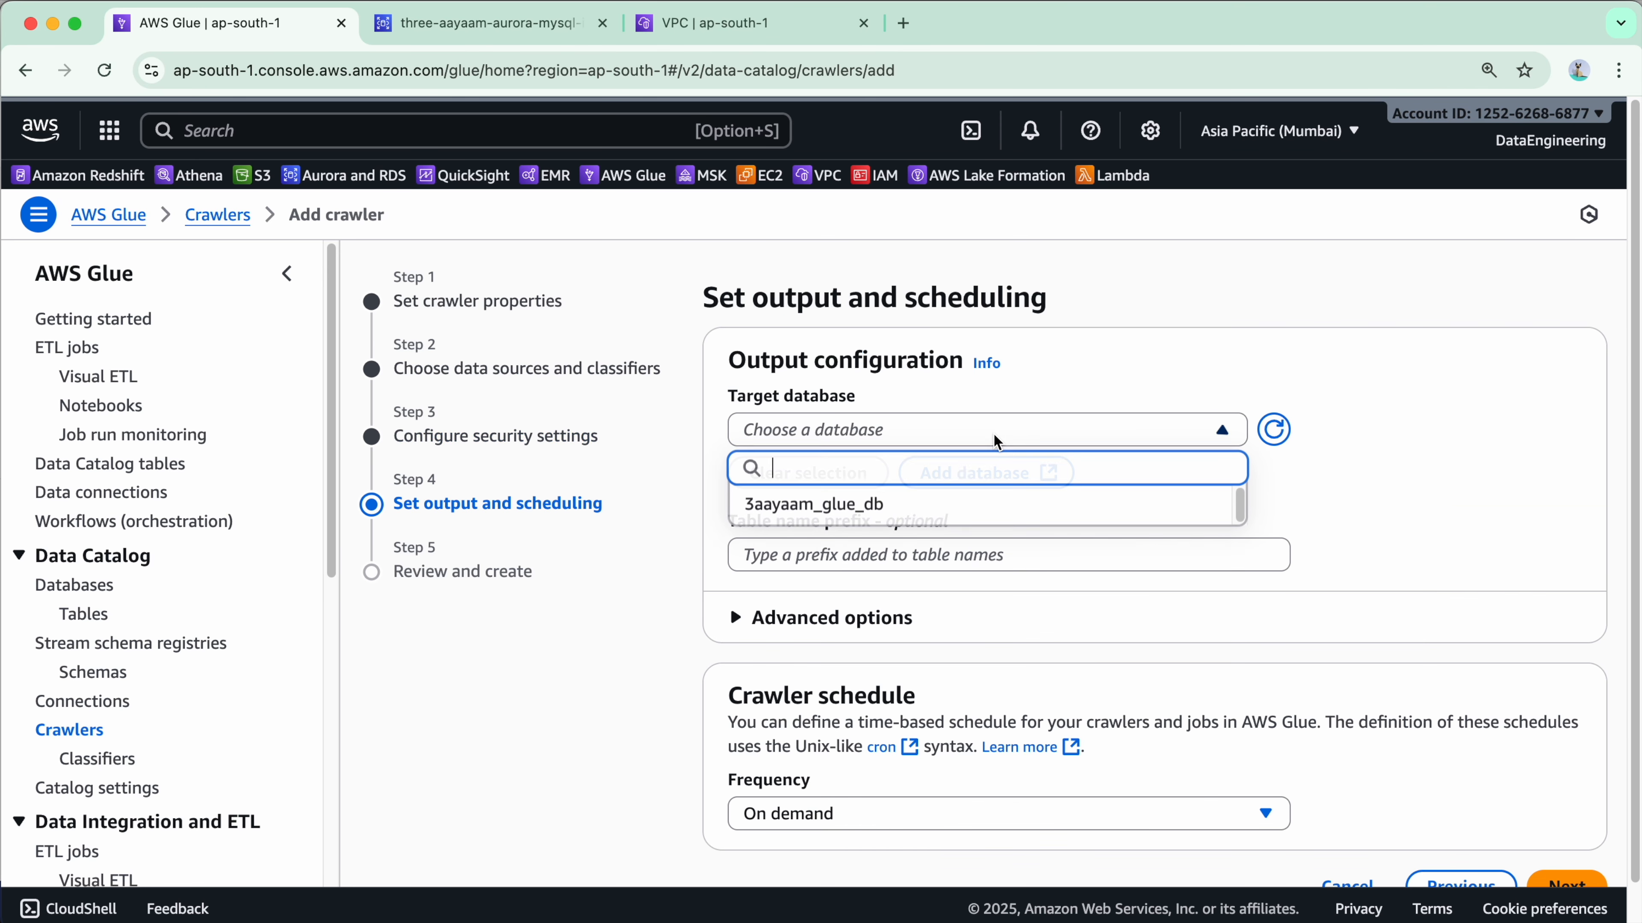
{"action": "left_click", "coordinate": [911, 510]}
{"action": "left_click", "coordinate": [924, 560]}
{"action": "type", "text": "aurora_"}
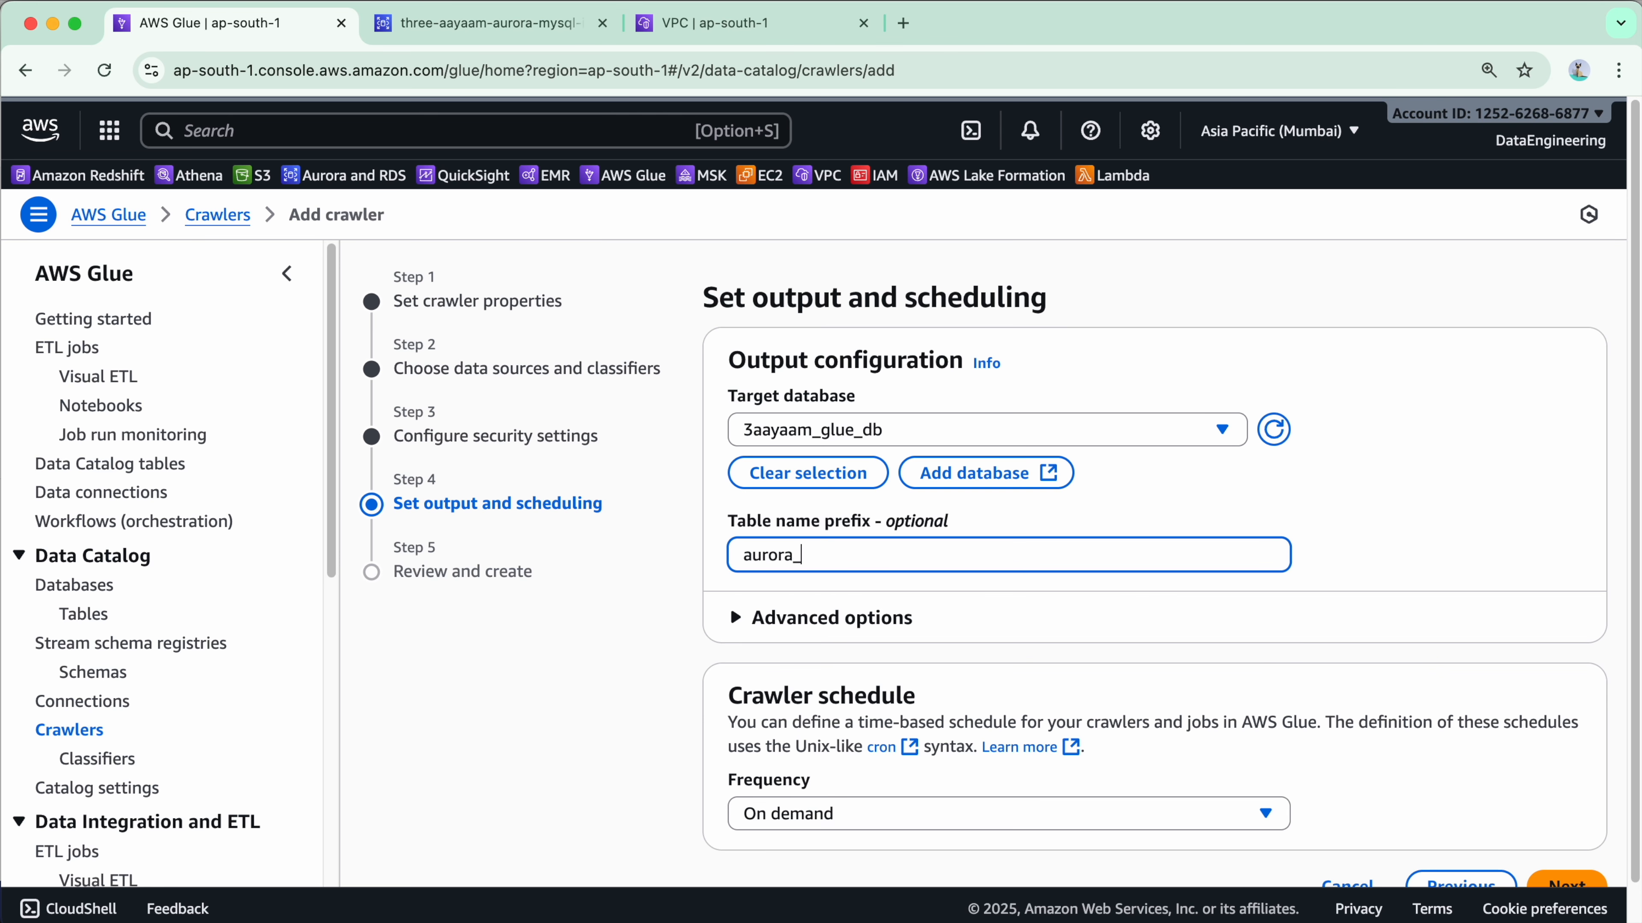
{"action": "type", "text": "mysql_"}
{"action": "scroll", "coordinate": [841, 548], "scroll_direction": "down", "scroll_amount": 2}
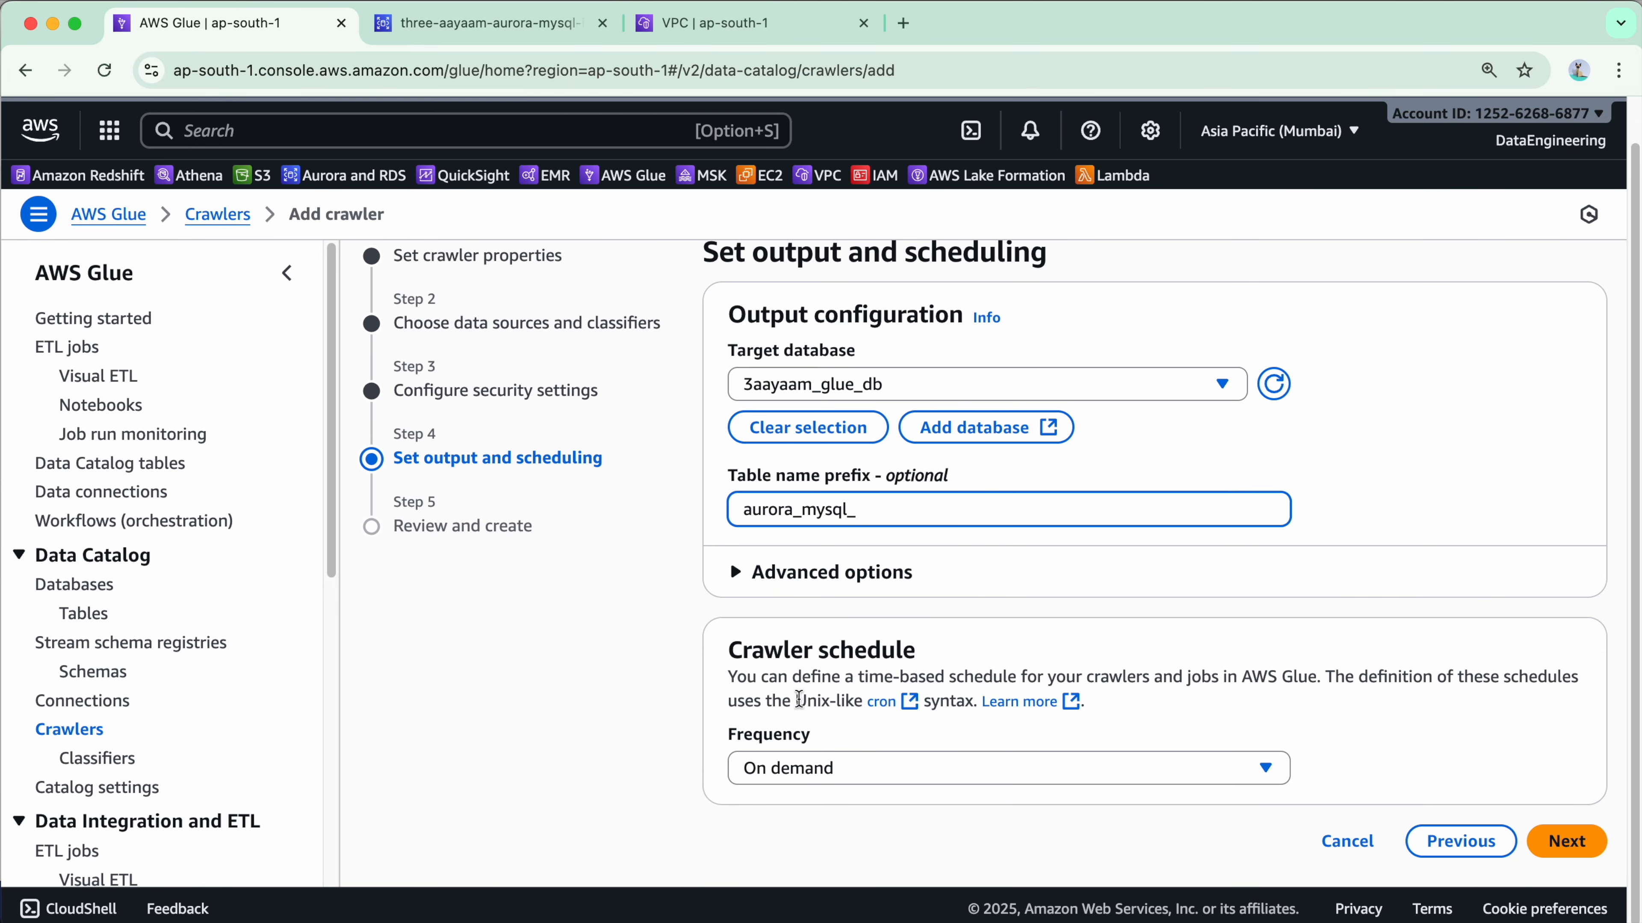
{"action": "left_click", "coordinate": [1567, 841]}
{"action": "scroll", "coordinate": [1112, 687], "scroll_direction": "down", "scroll_amount": 3}
{"action": "scroll", "coordinate": [1112, 686], "scroll_direction": "down", "scroll_amount": 3}
Create the crawler 3aayaam_aurora_mysql_financedb_crawler.
{"action": "left_click", "coordinate": [1536, 844]}
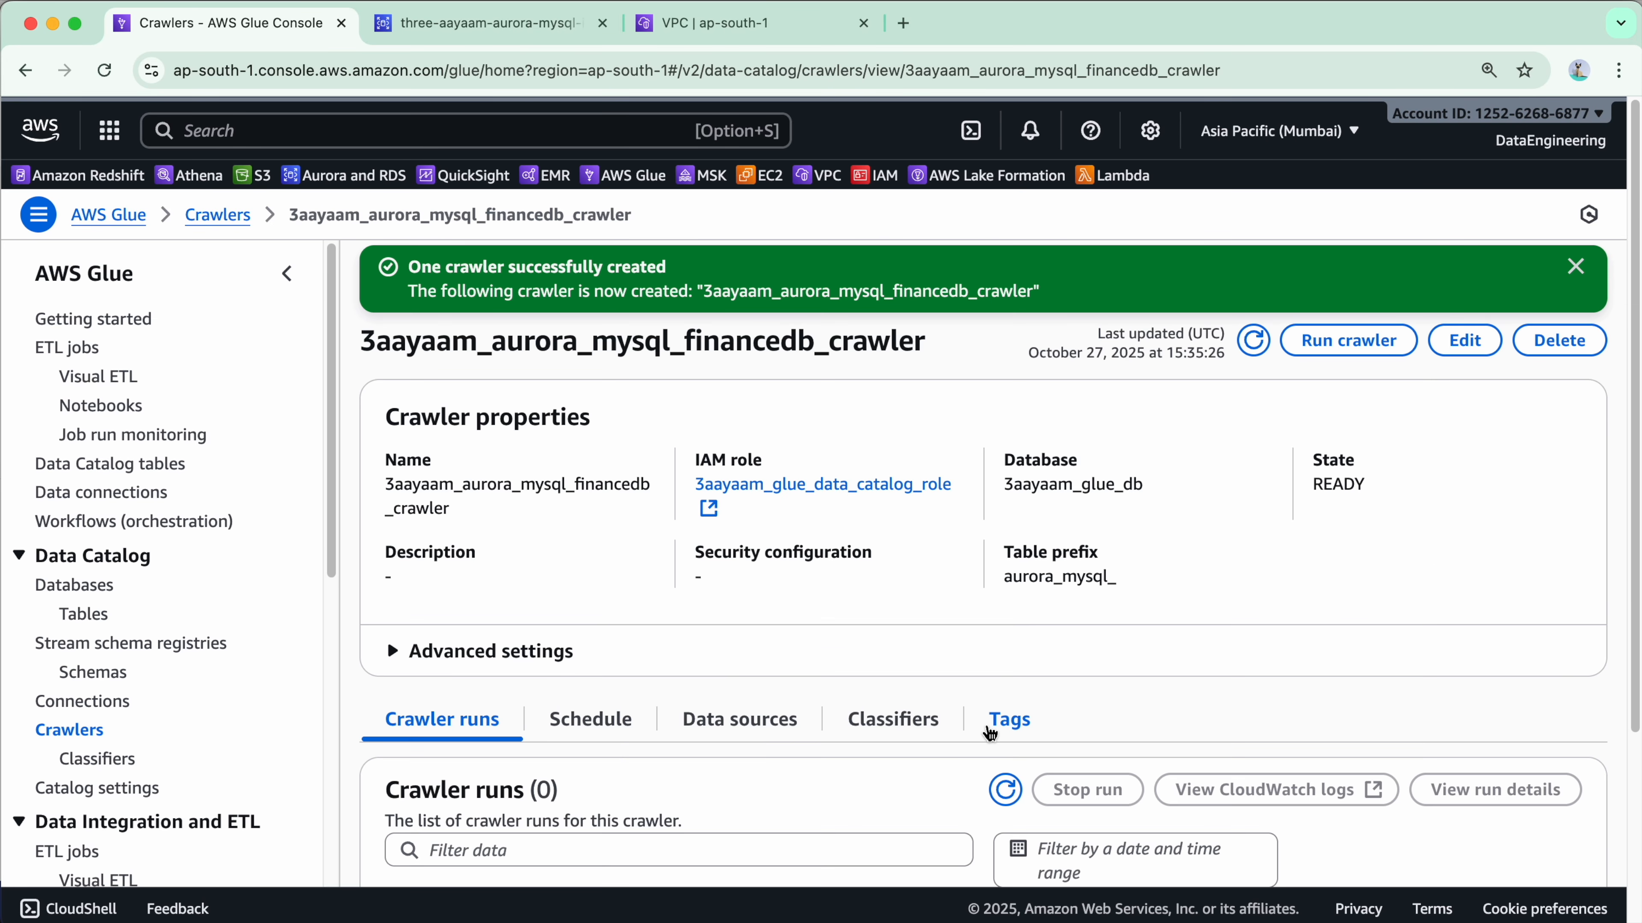
{"action": "left_click", "coordinate": [1576, 266]}
{"action": "scroll", "coordinate": [1098, 581], "scroll_direction": "down", "scroll_amount": 3}
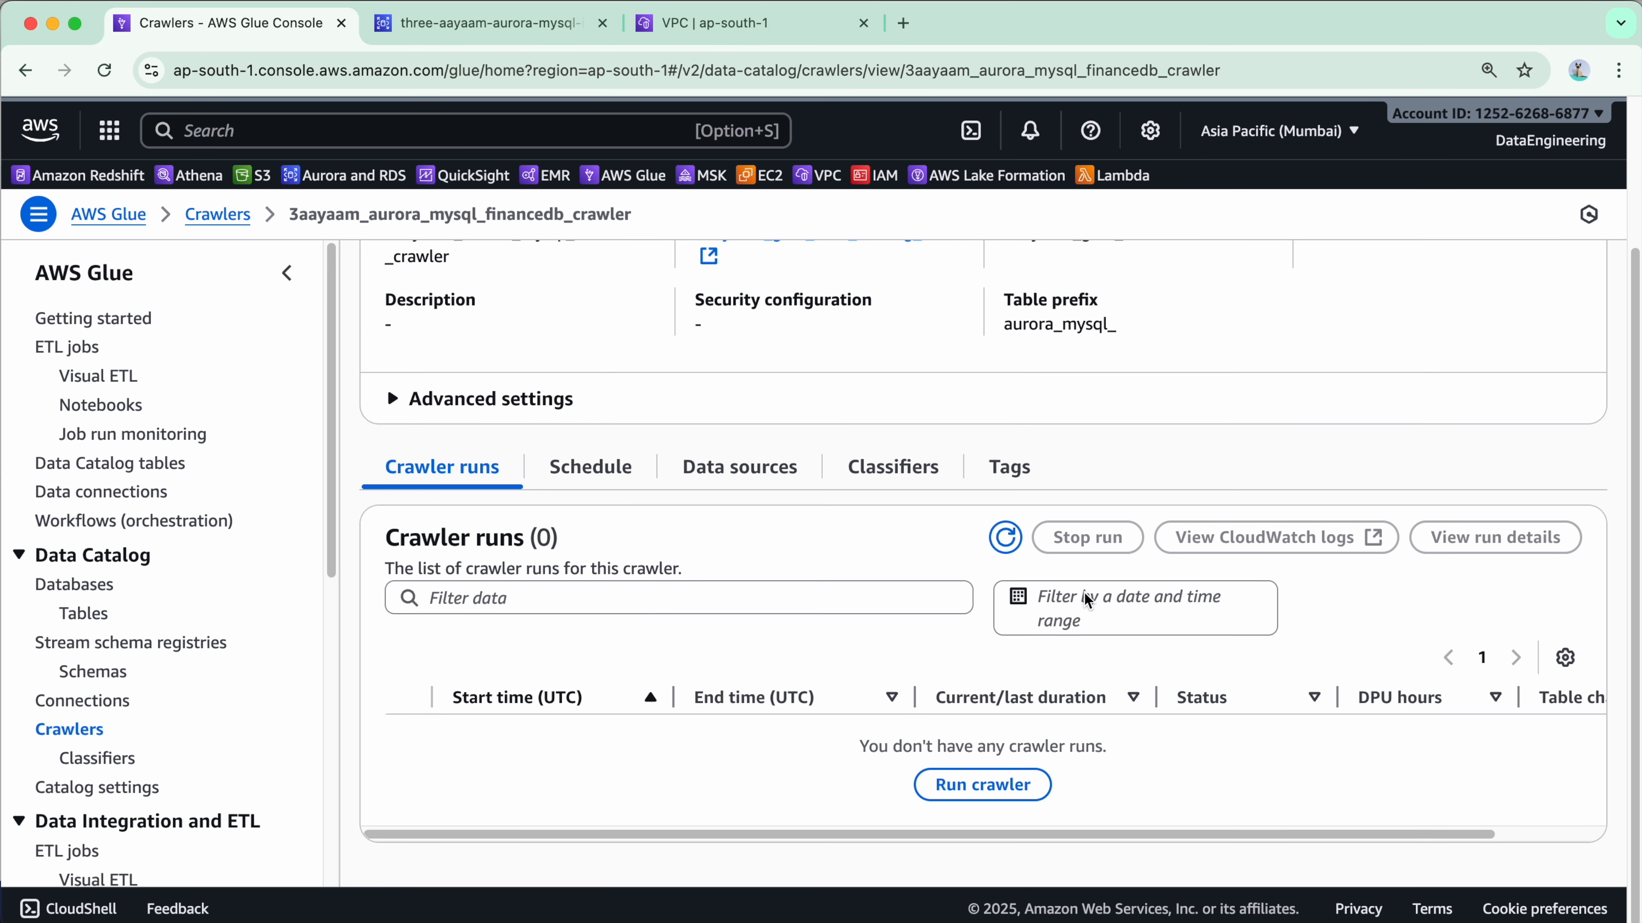
{"action": "scroll", "coordinate": [970, 786], "scroll_direction": "up", "scroll_amount": 3}
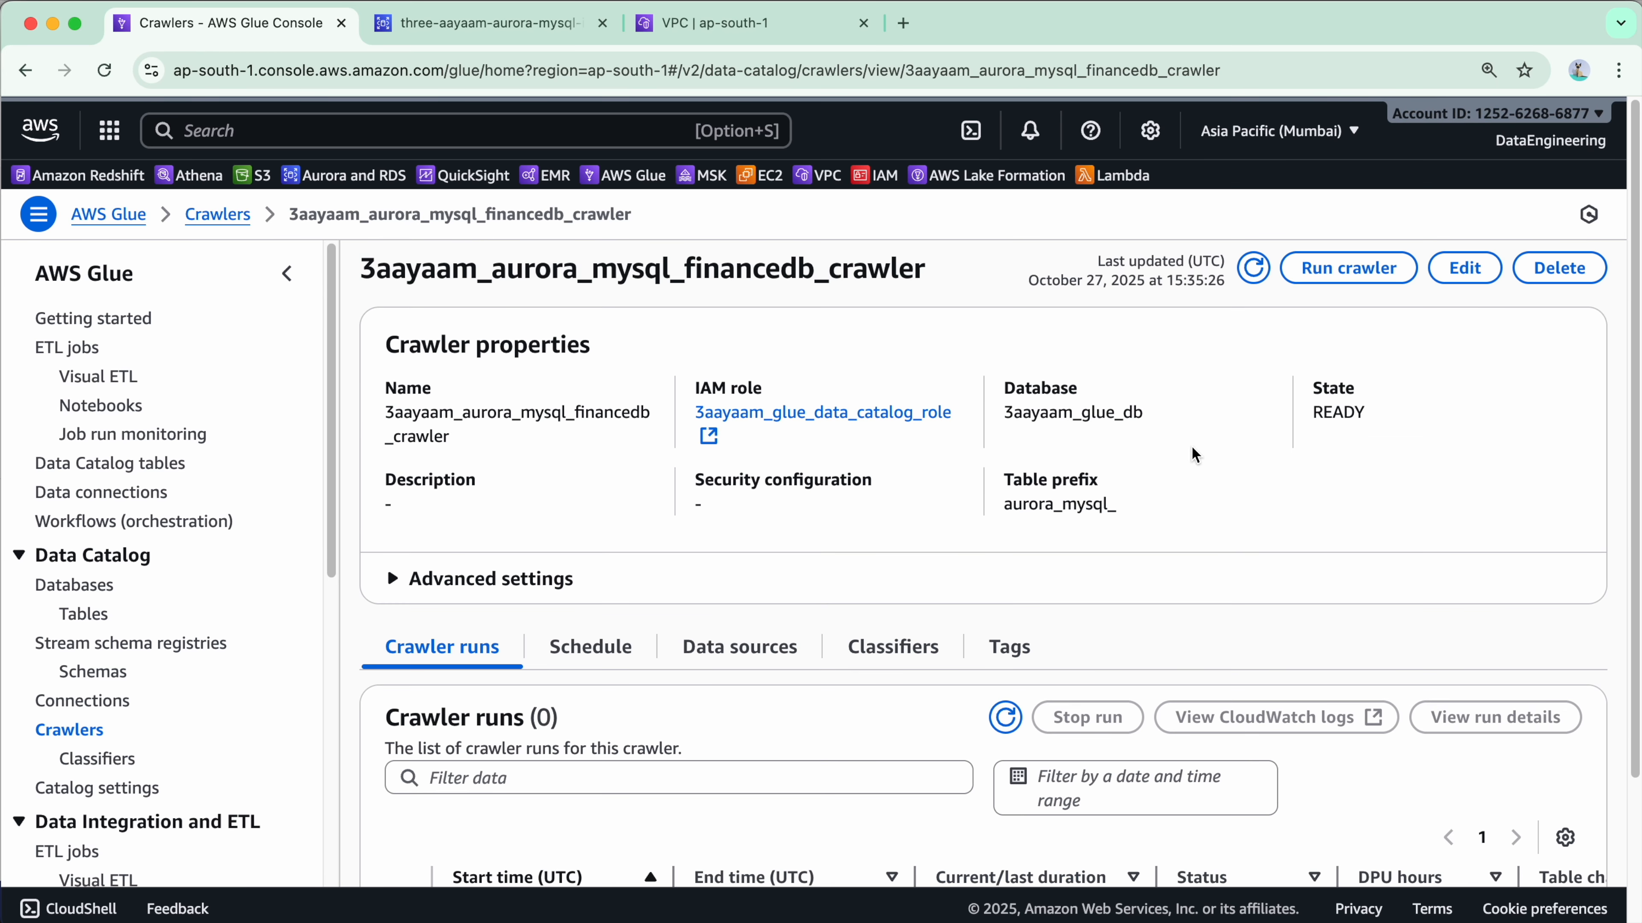
Run the new crawler and widen the Start time column to see its launch time.
{"action": "left_click", "coordinate": [1315, 283]}
{"action": "left_click", "coordinate": [1580, 267]}
{"action": "scroll", "coordinate": [1175, 609], "scroll_direction": "down", "scroll_amount": 2}
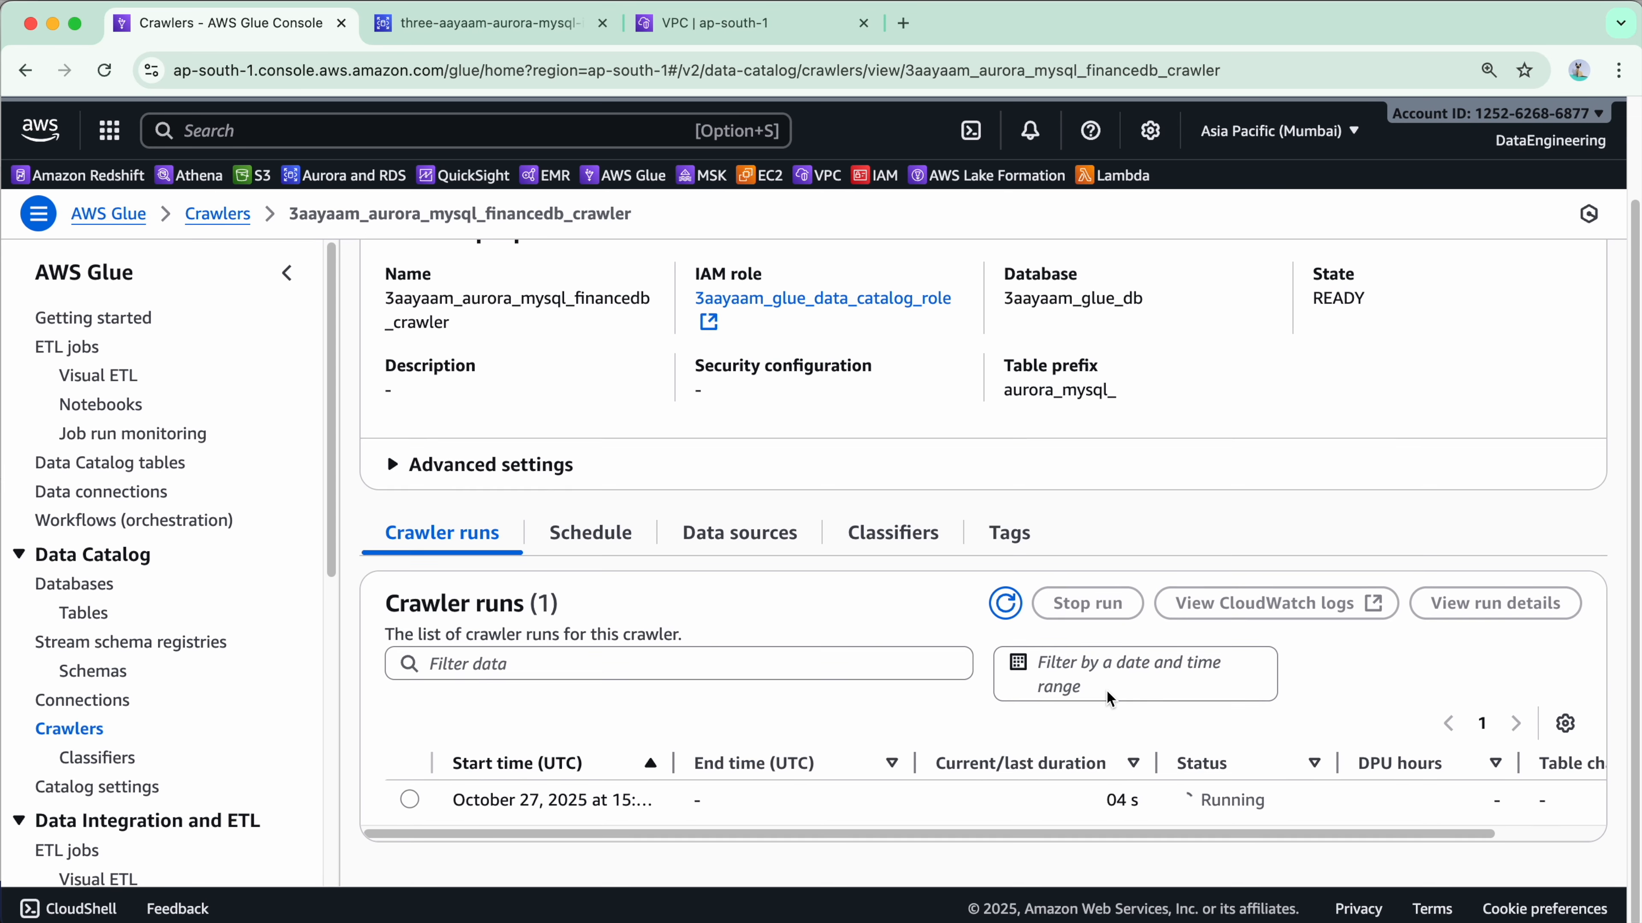
{"action": "left_click_drag", "start_coordinate": [676, 763], "coordinate": [787, 763]}
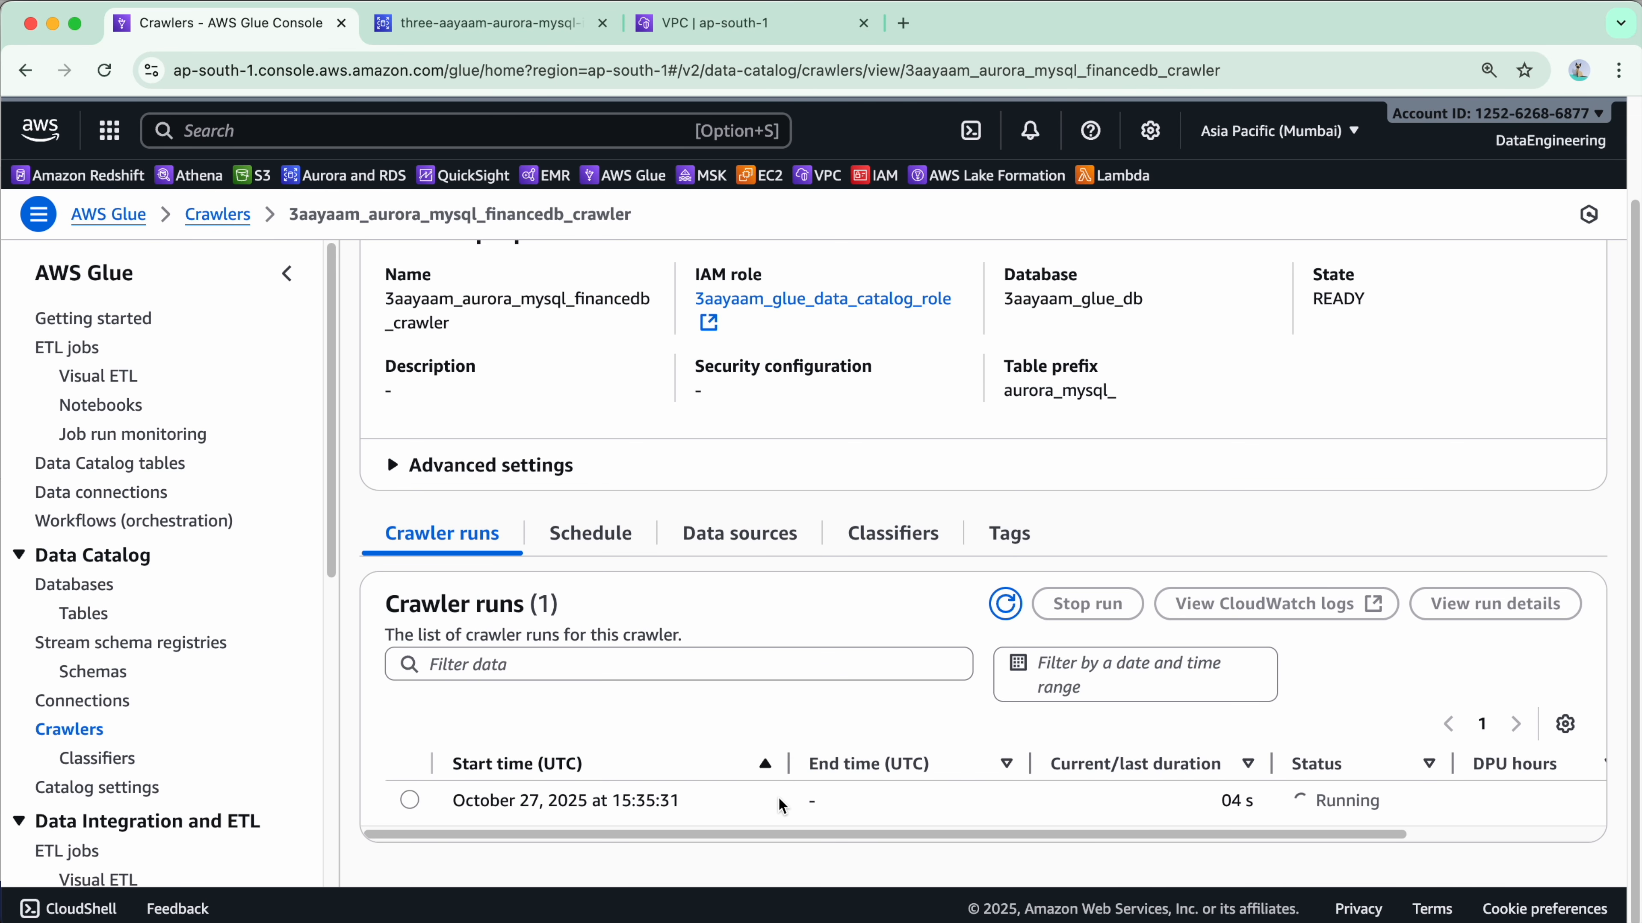
Check the Data Catalog tables list and refresh it.
{"action": "left_click", "coordinate": [85, 613]}
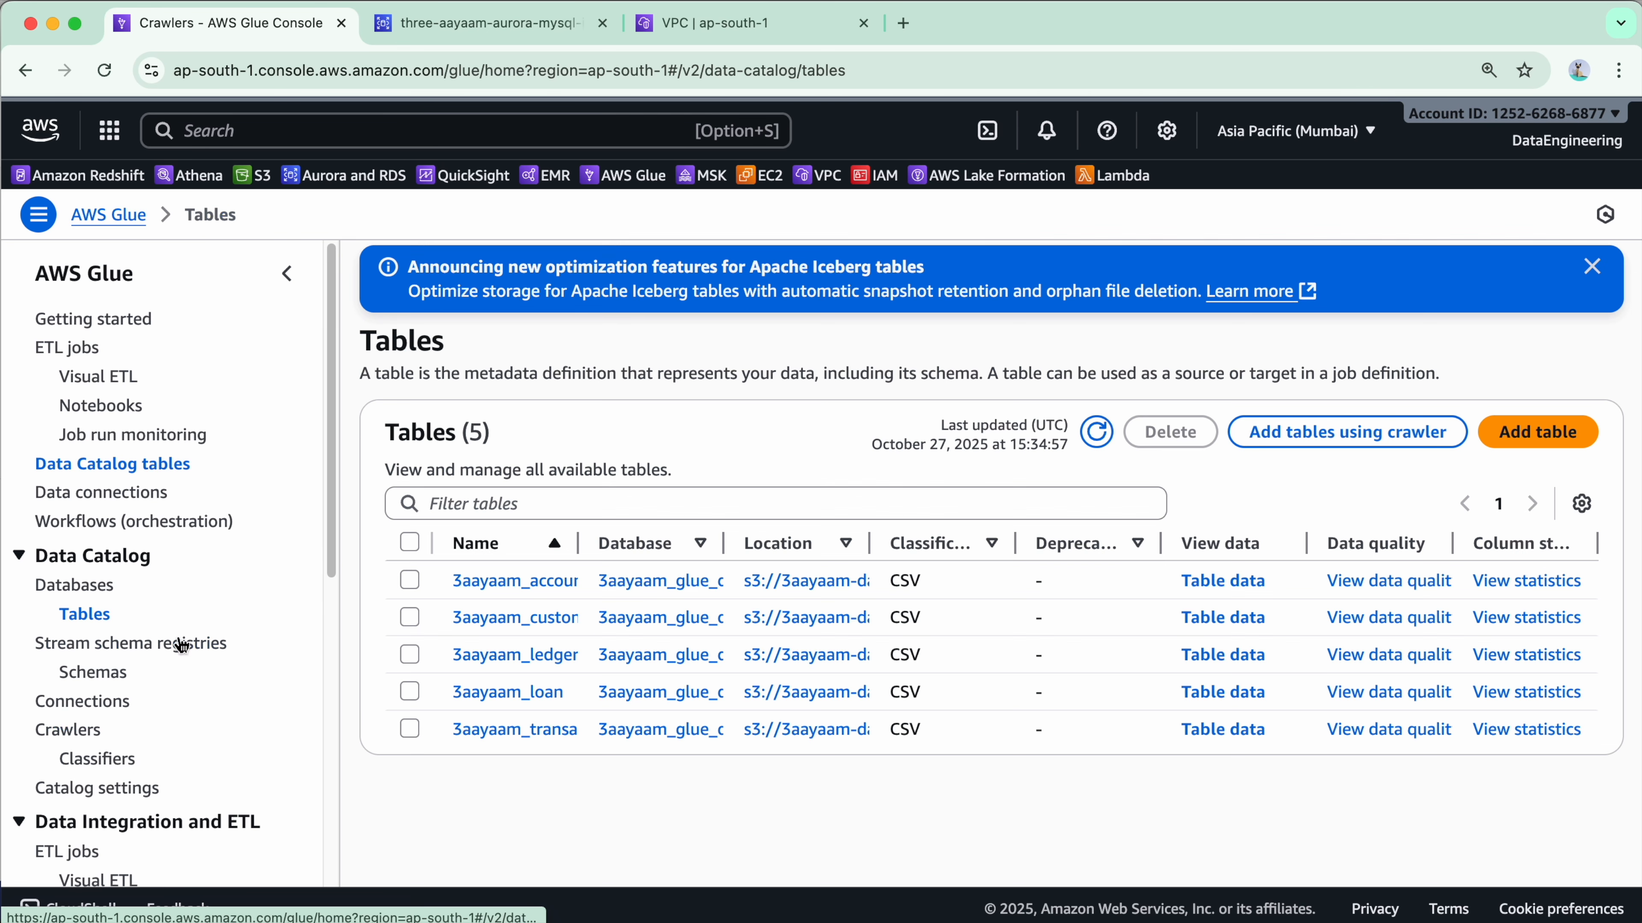
{"action": "left_click_drag", "start_coordinate": [579, 543], "coordinate": [676, 543]}
{"action": "left_click", "coordinate": [1097, 432]}
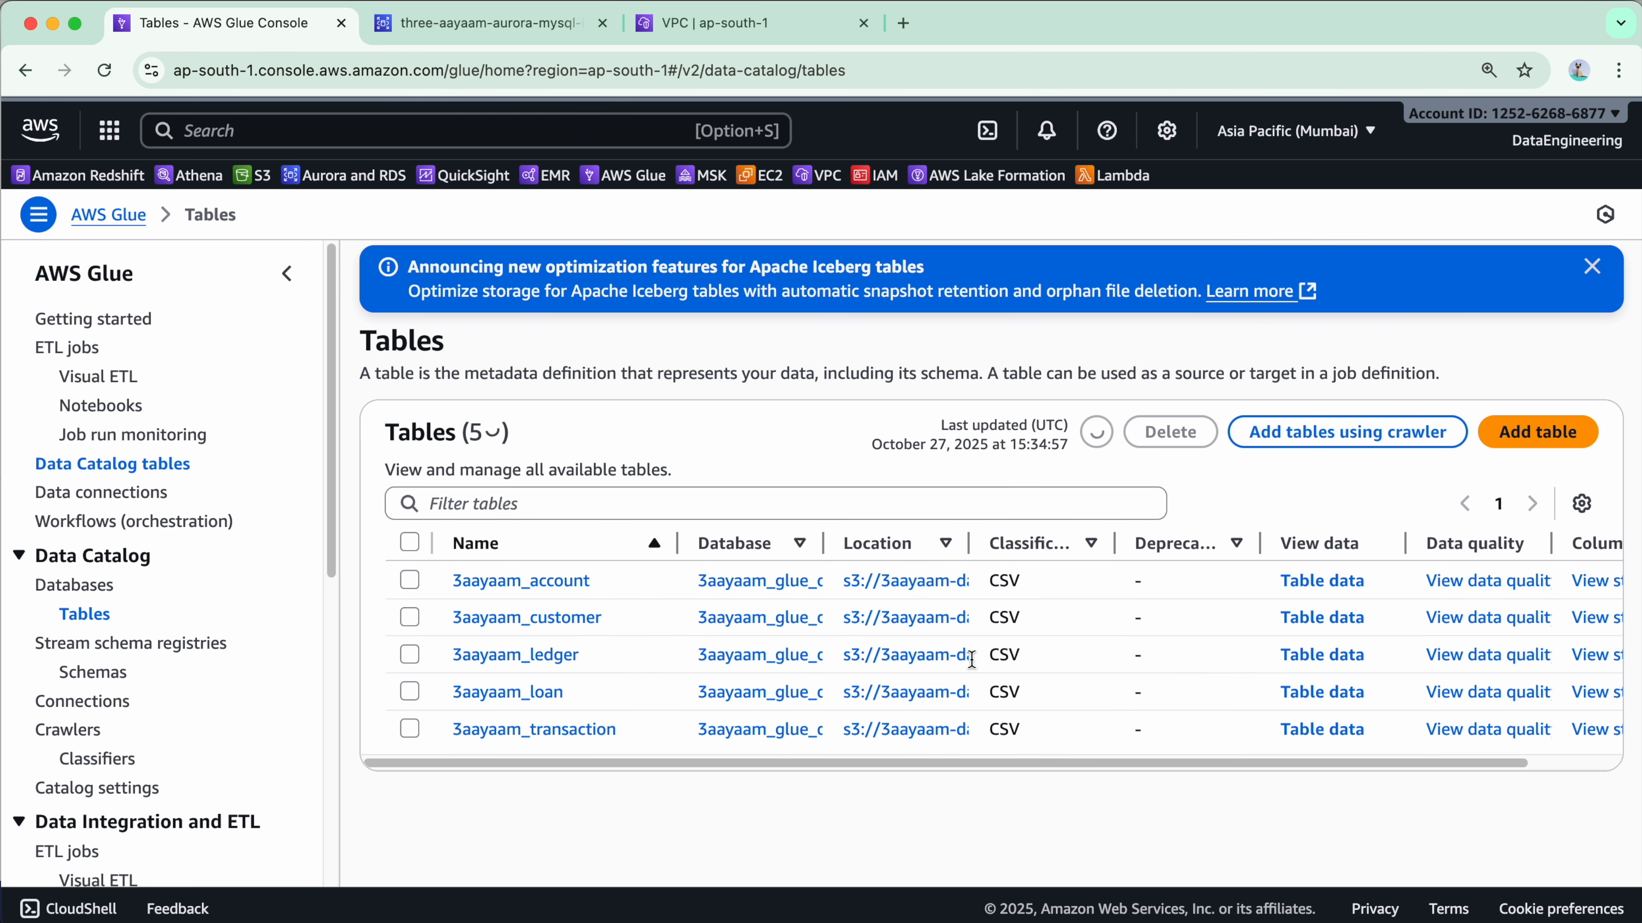
Open the financedb crawler's details to confirm its completed run with 3 table changes.
{"action": "left_click", "coordinate": [84, 730]}
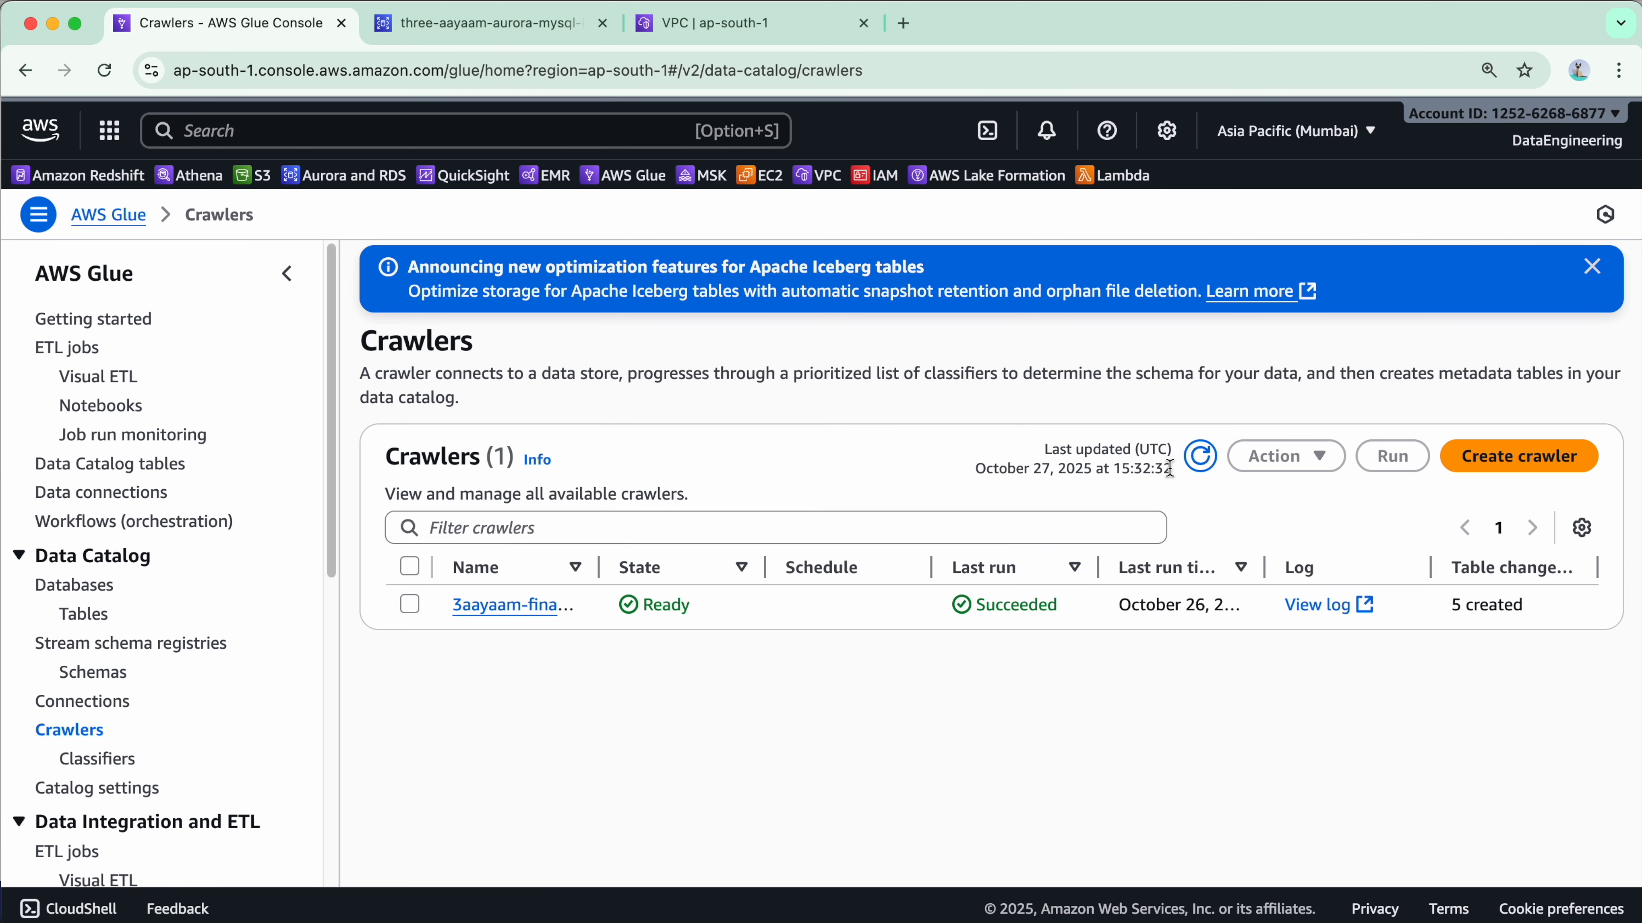
{"action": "left_click_drag", "start_coordinate": [694, 559], "coordinate": [852, 575]}
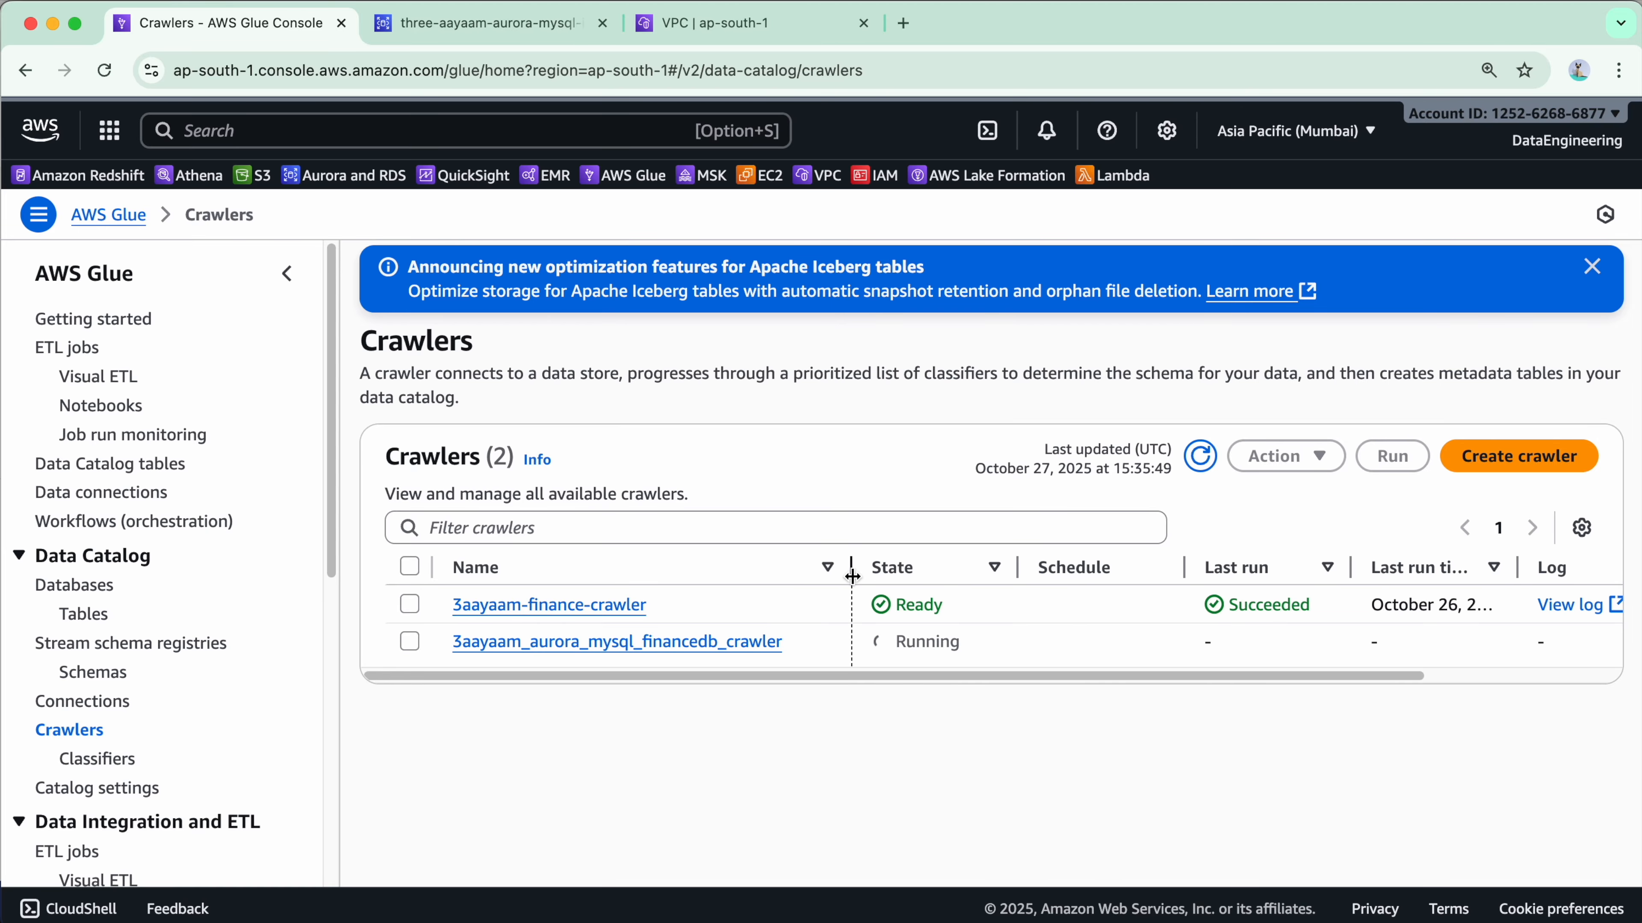
{"action": "left_click", "coordinate": [698, 644]}
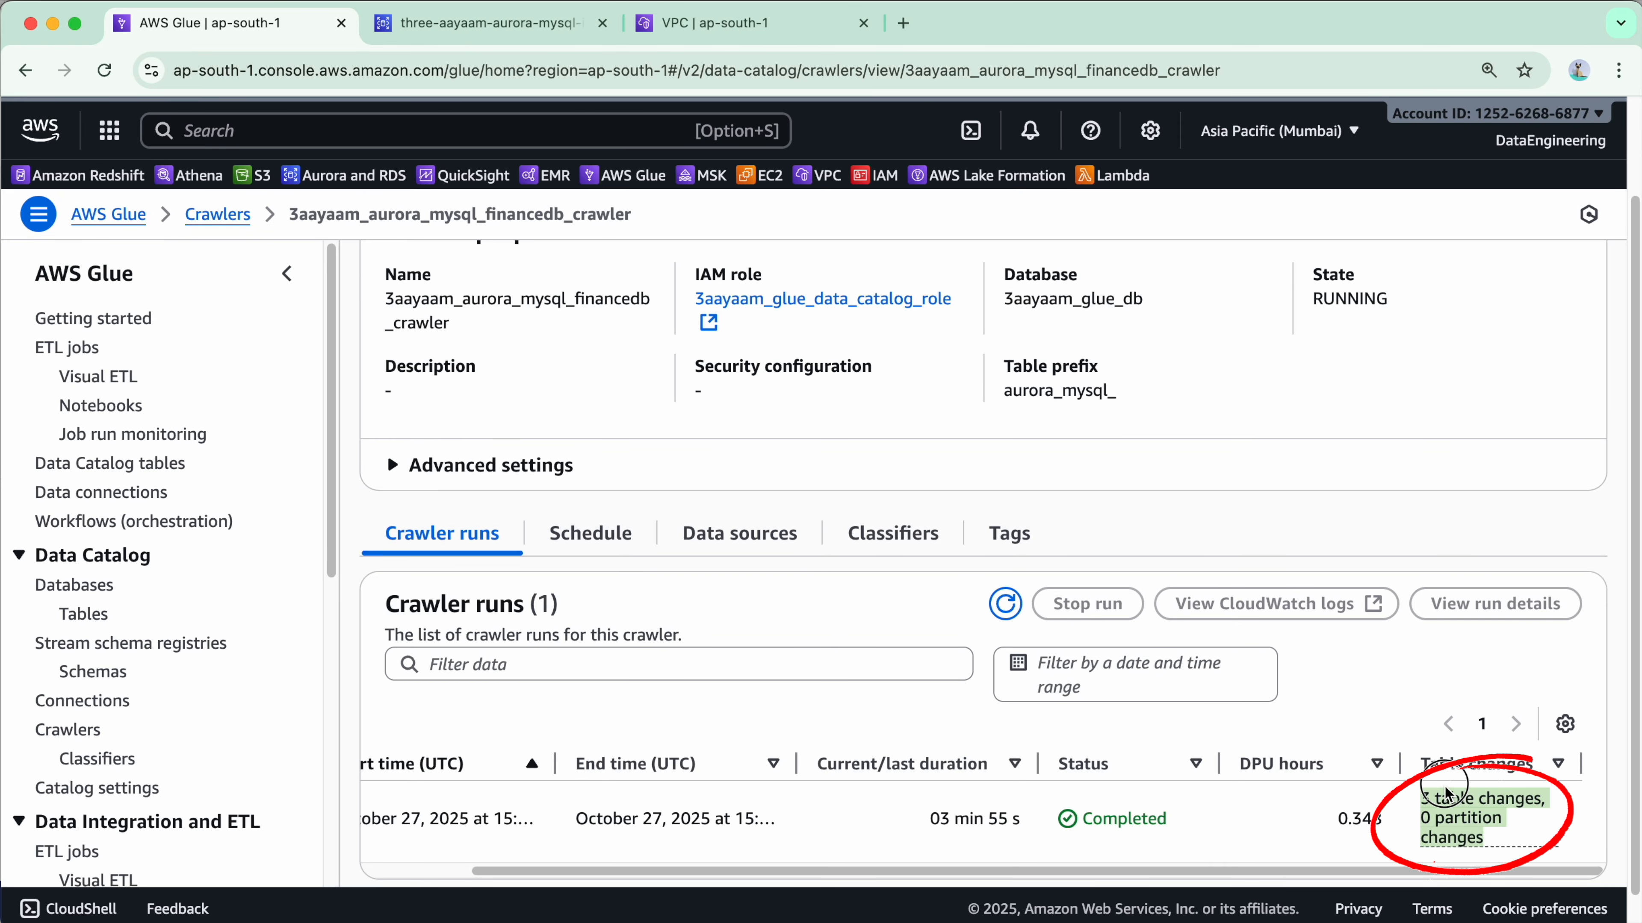
{"action": "left_click", "coordinate": [85, 614]}
Widen the Database and Location columns to inspect the three aurora_mysql_financedb tables.
{"action": "left_click_drag", "start_coordinate": [580, 543], "coordinate": [759, 542]}
{"action": "scroll", "coordinate": [752, 630], "scroll_direction": "down", "scroll_amount": 1}
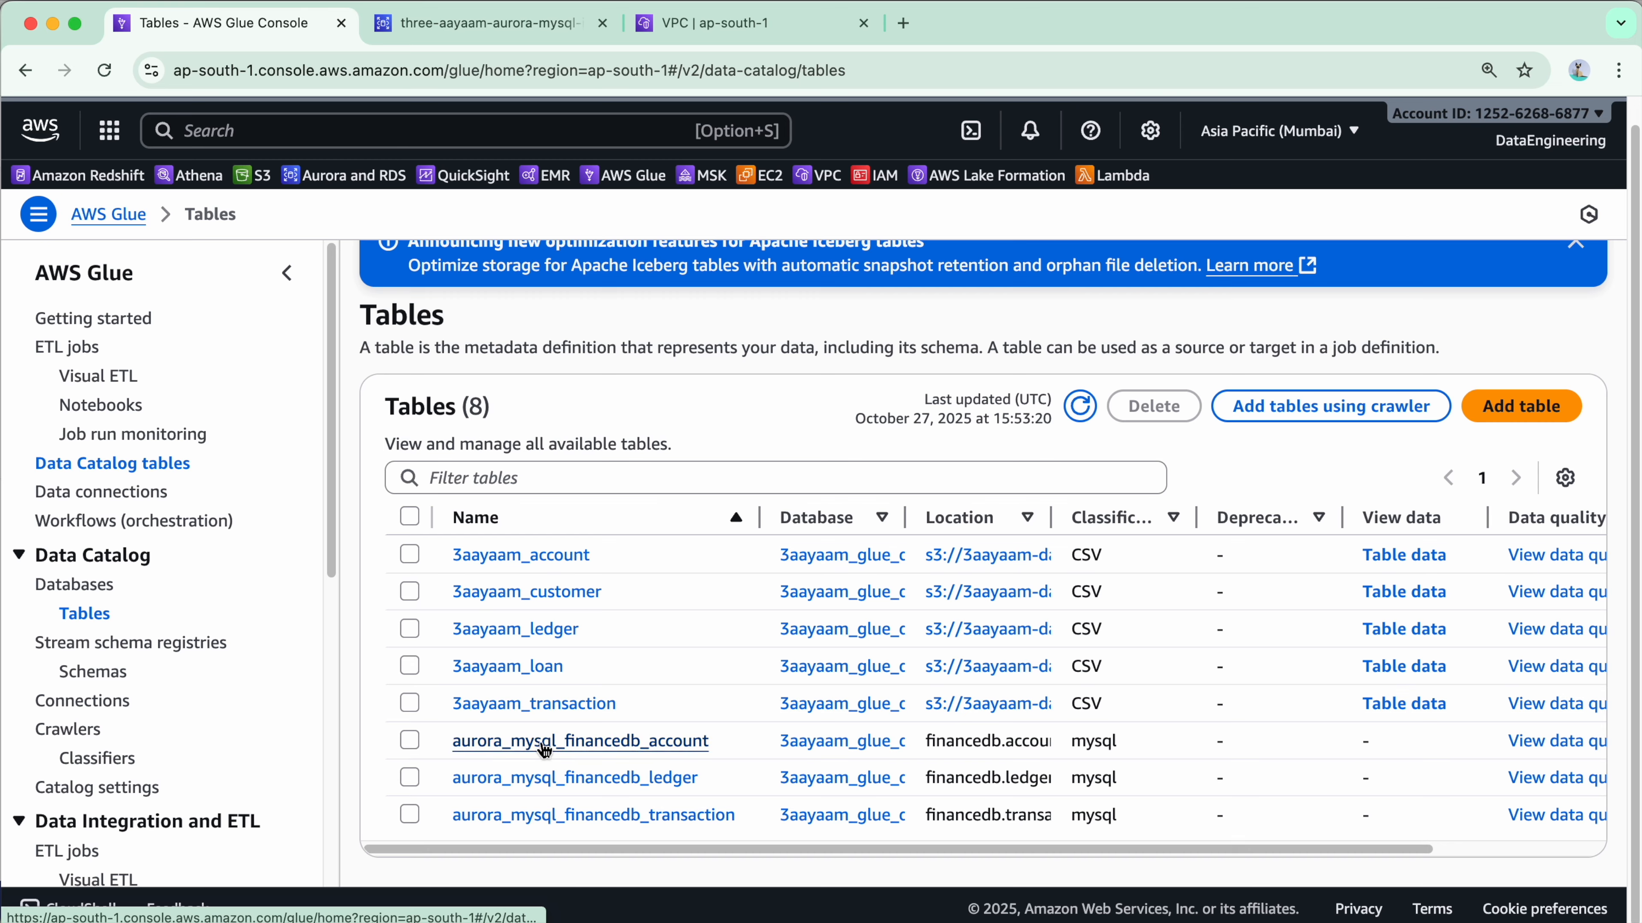
{"action": "left_click_drag", "start_coordinate": [908, 516], "coordinate": [992, 522]}
{"action": "left_click_drag", "start_coordinate": [1136, 527], "coordinate": [1279, 517]}
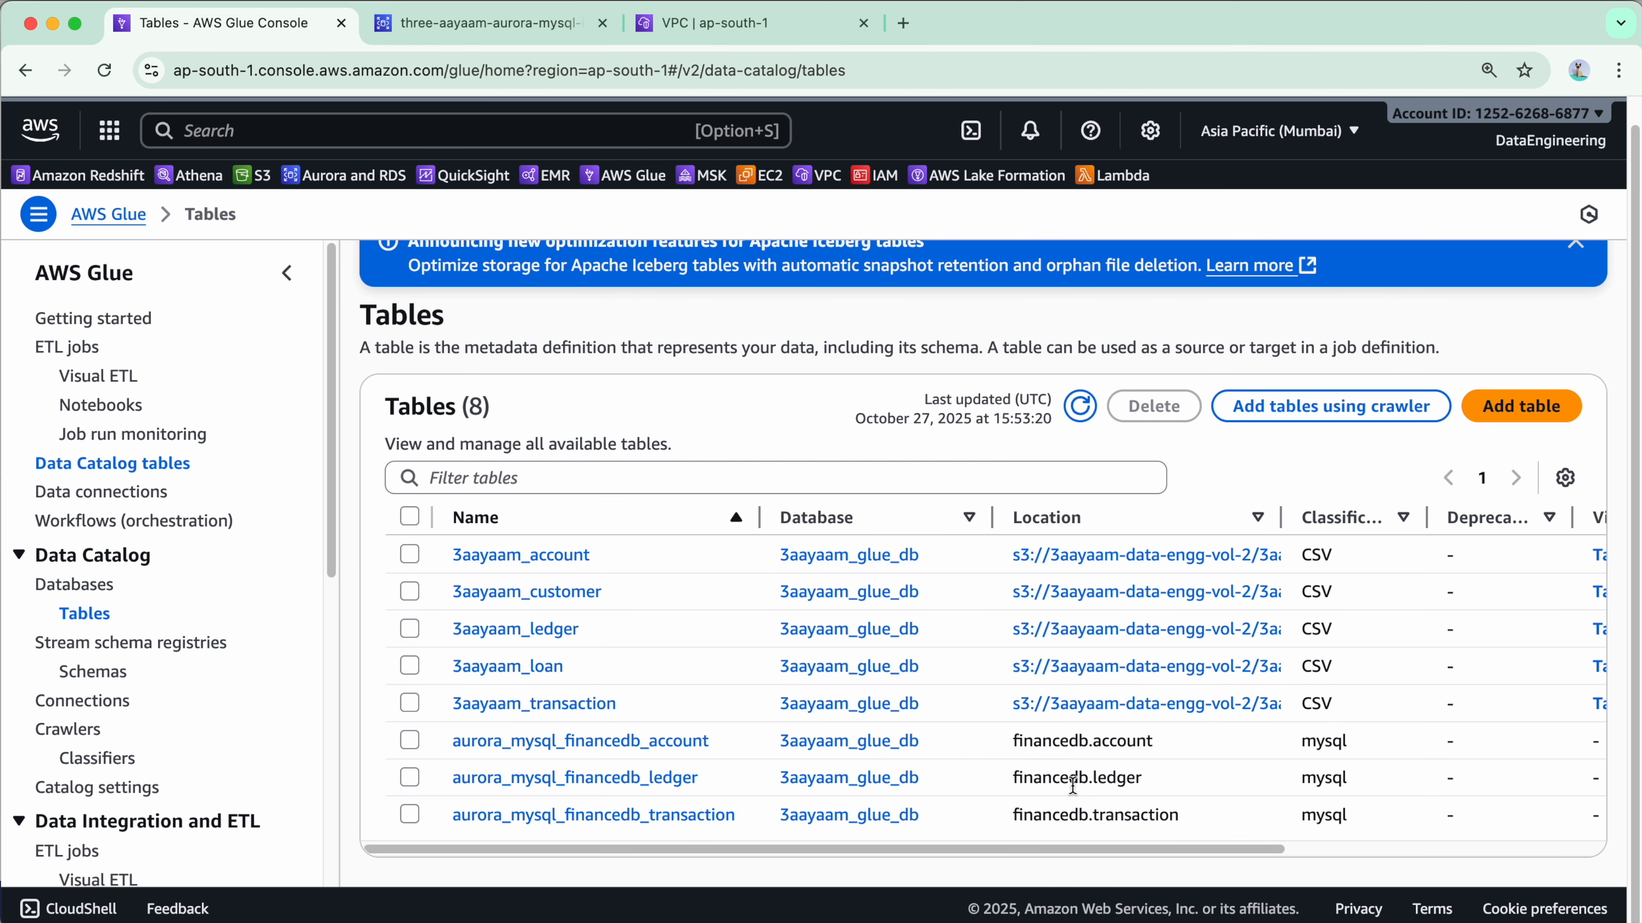
Inspect the remaining table columns, then go to the Connections page.
{"action": "left_click_drag", "start_coordinate": [1134, 849], "coordinate": [1381, 850]}
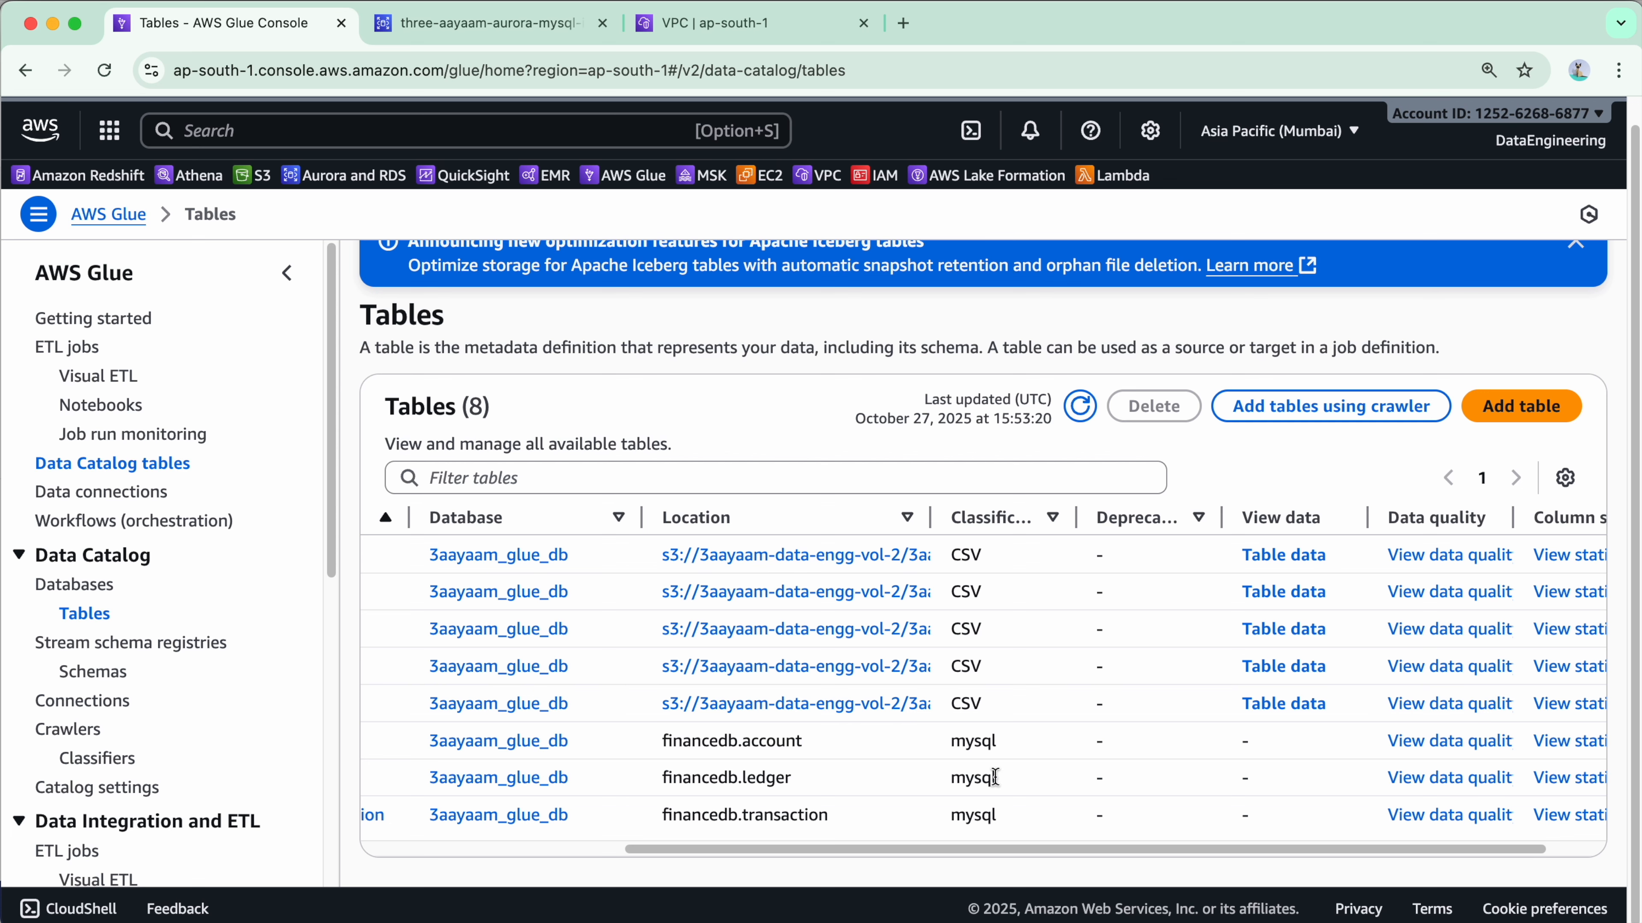
{"action": "left_click_drag", "start_coordinate": [1023, 848], "coordinate": [1286, 865]}
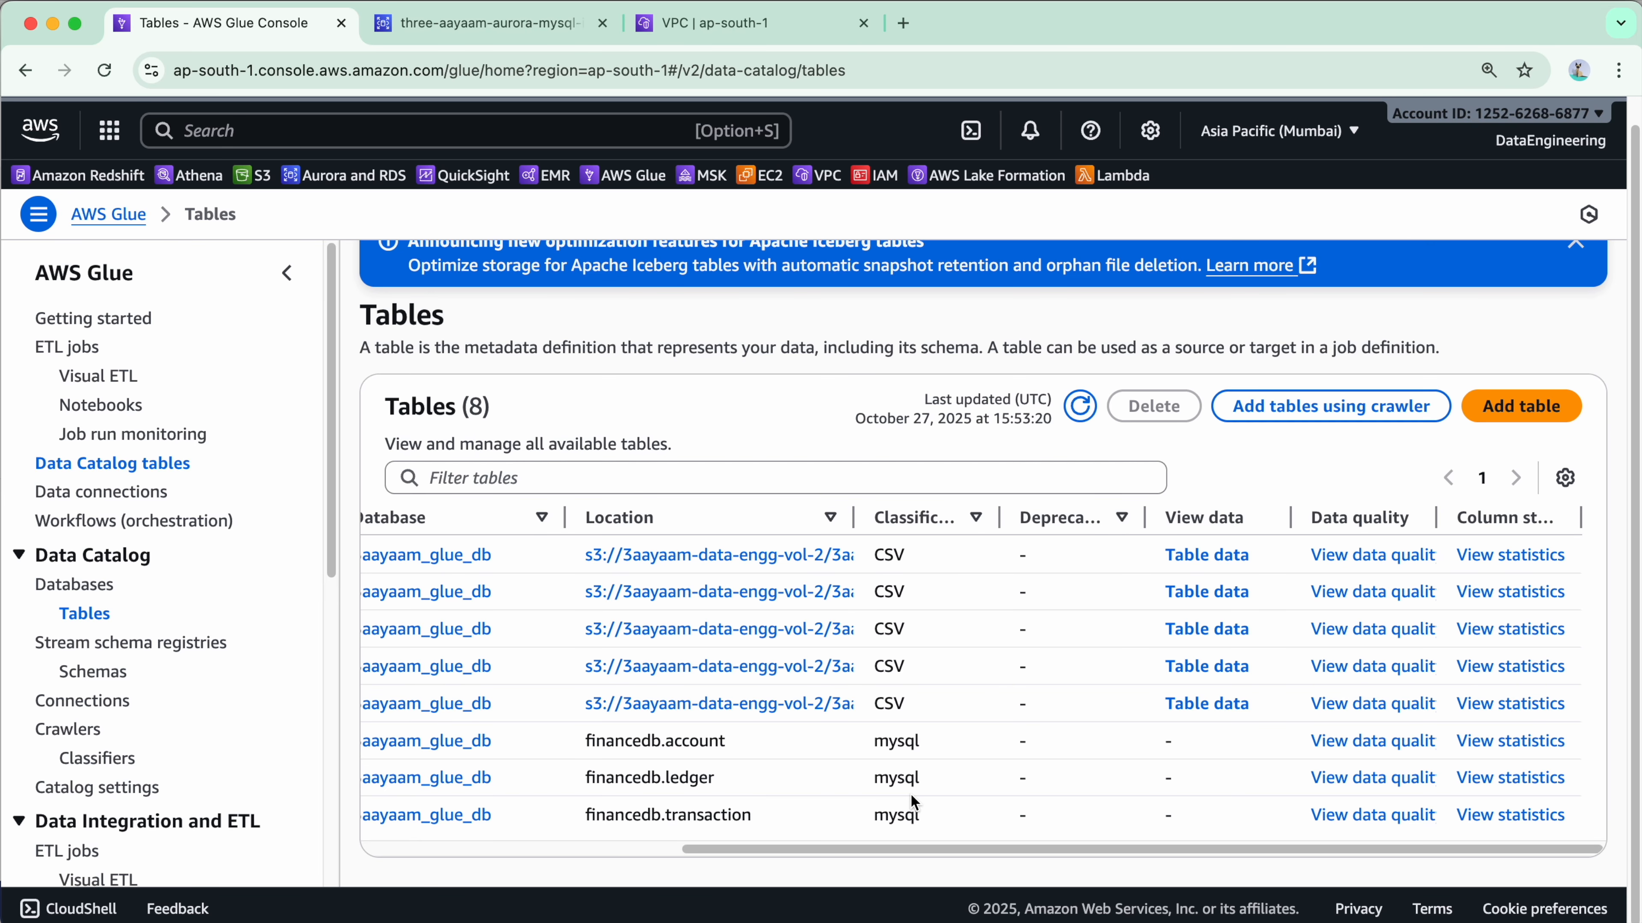
{"action": "scroll", "coordinate": [911, 793], "scroll_direction": "left", "scroll_amount": 6}
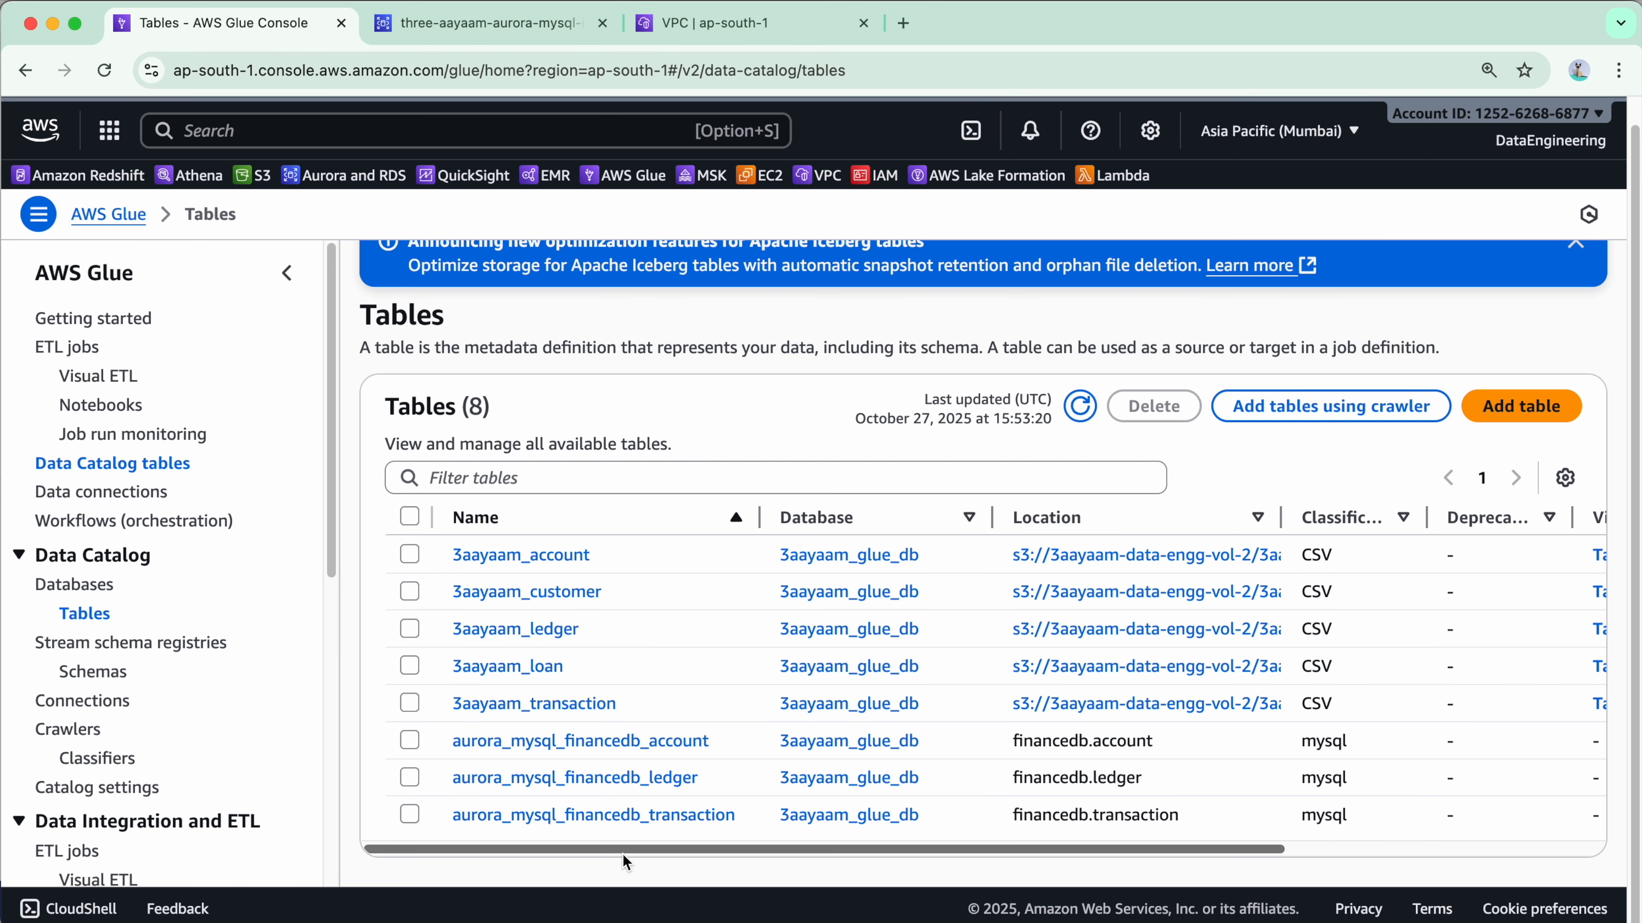
{"action": "left_click_drag", "start_coordinate": [663, 854], "coordinate": [928, 850]}
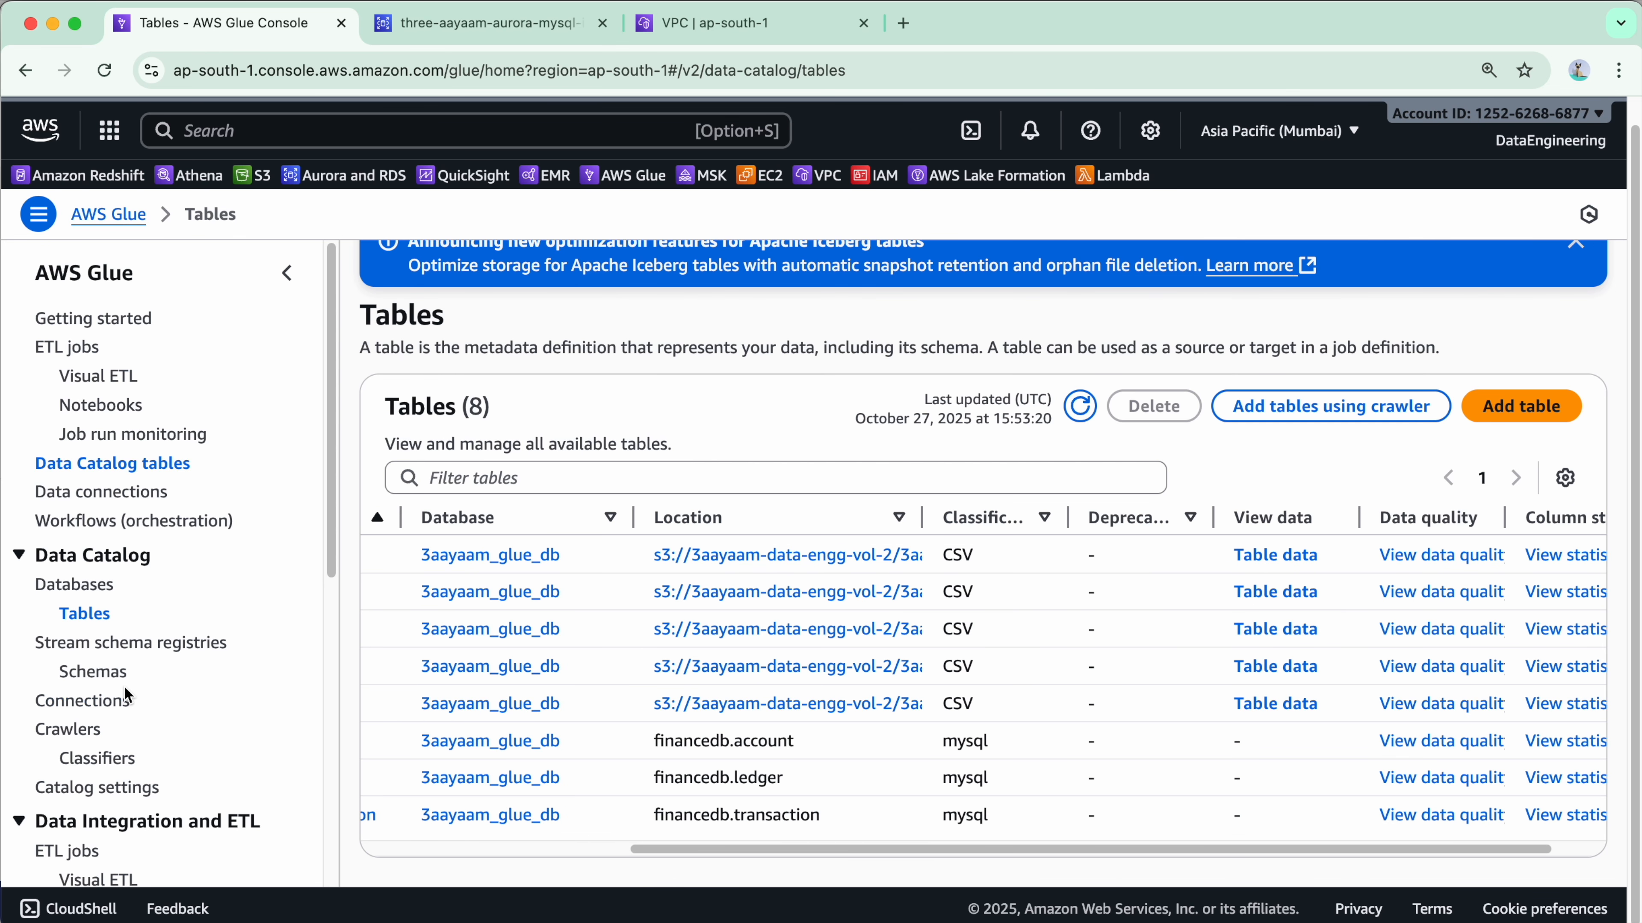
{"action": "left_click", "coordinate": [97, 702]}
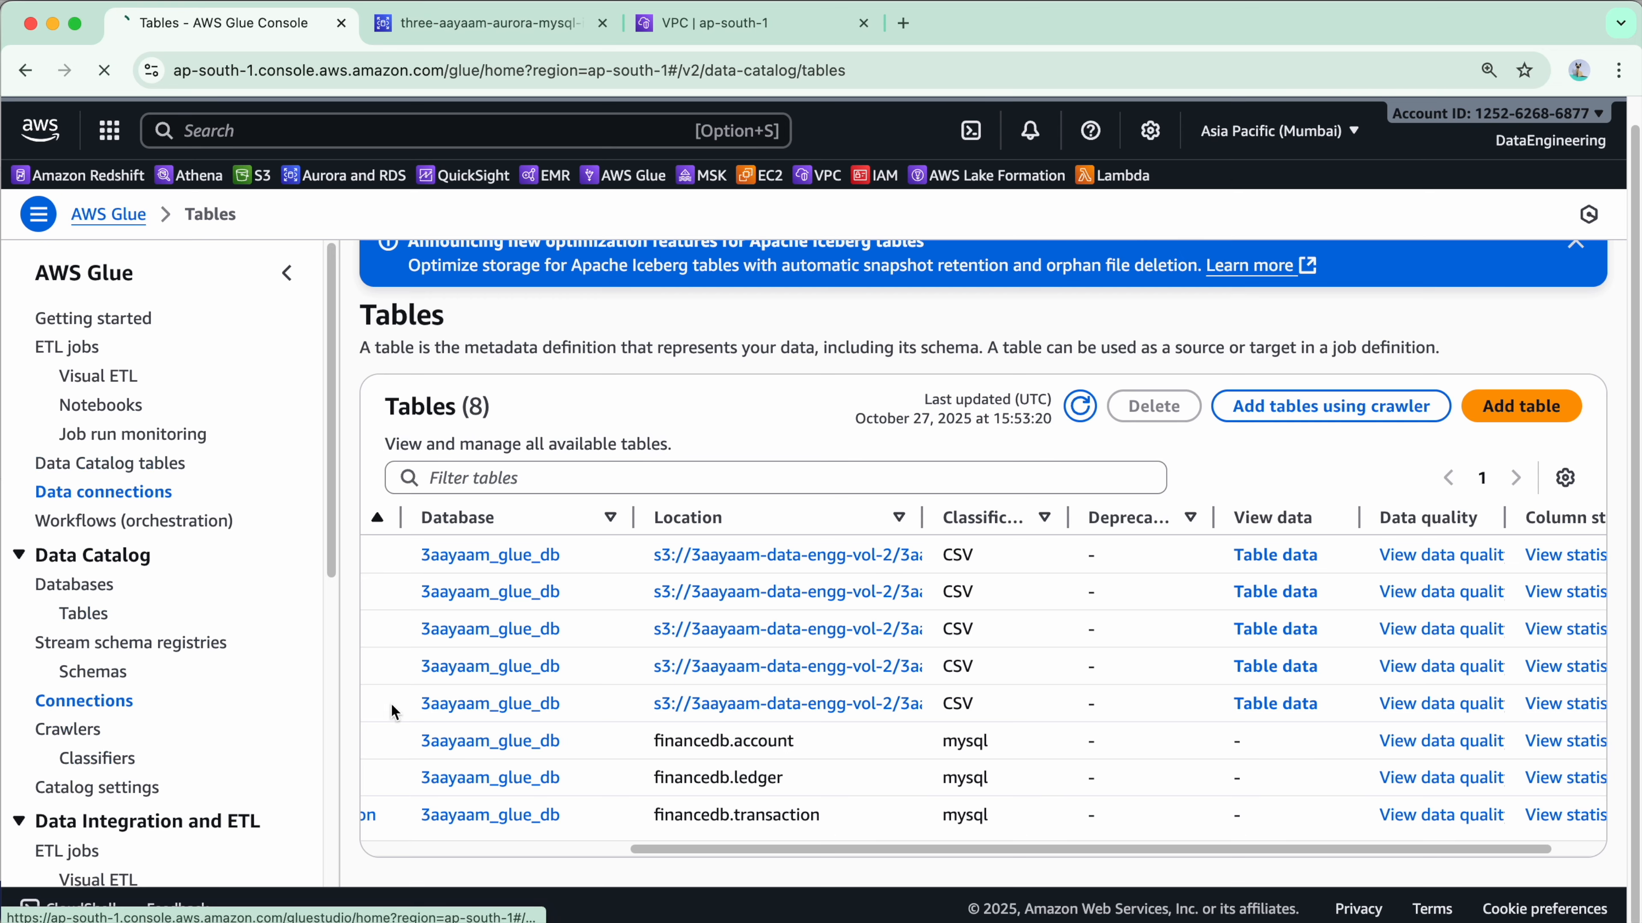